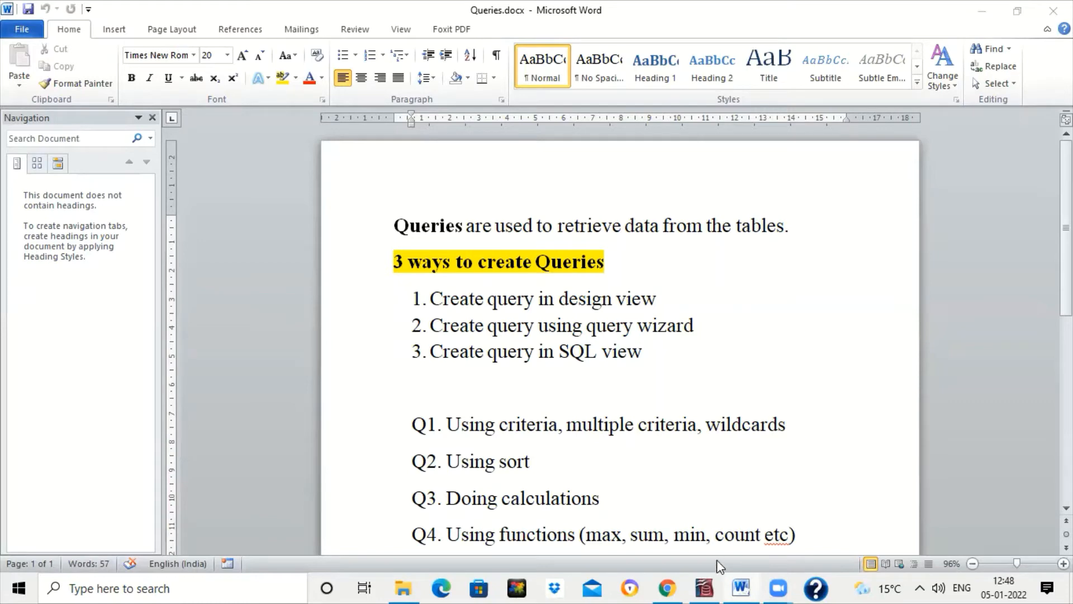
Switch to OpenOffice Base and review the records of the STUDENT table, closing it when done.
{"action": "left_click", "coordinate": [708, 585]}
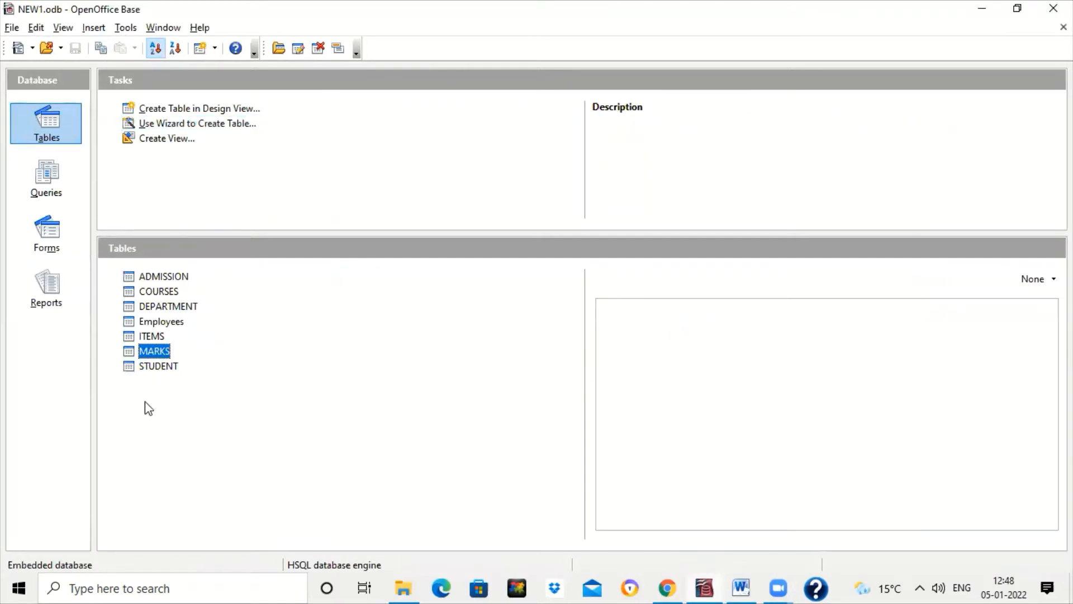
{"action": "double_click", "coordinate": [161, 364]}
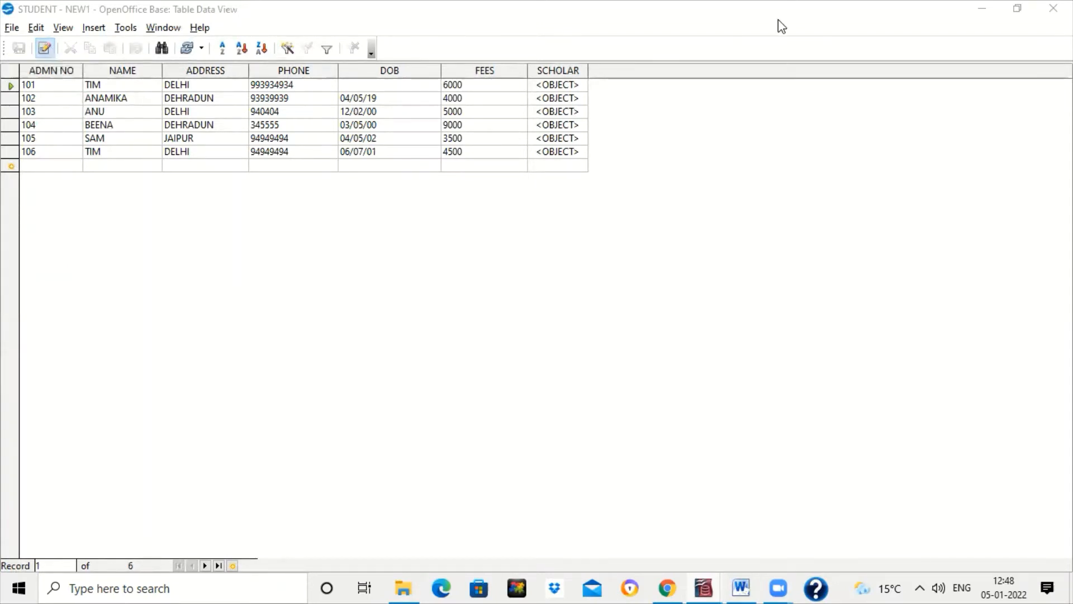
{"action": "left_click", "coordinate": [1053, 8]}
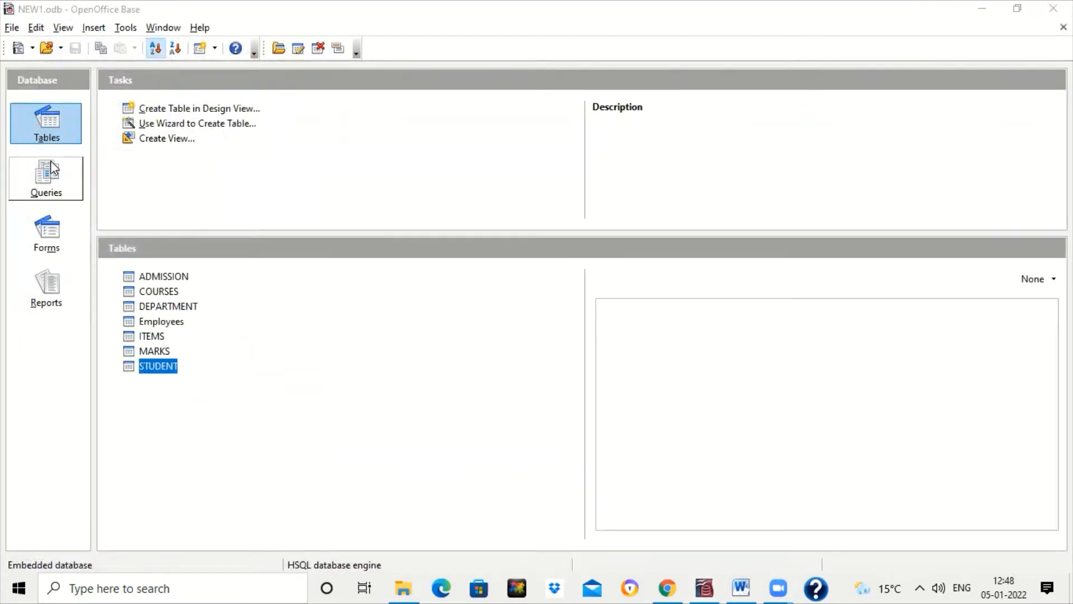
Create a new query in Design View based on the STUDENT table.
{"action": "left_click", "coordinate": [53, 189]}
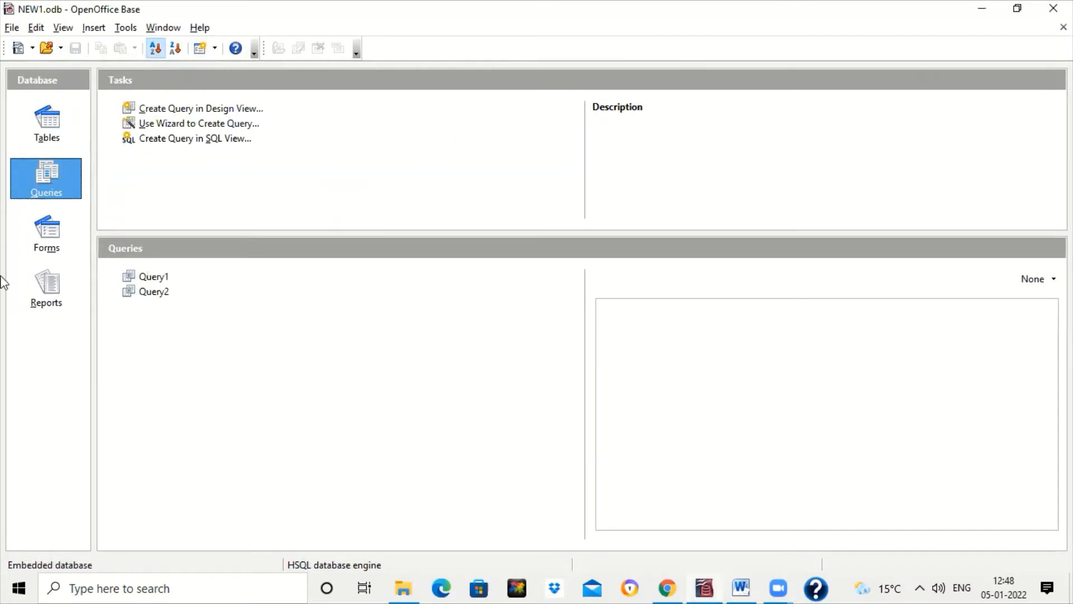
{"action": "left_click", "coordinate": [227, 108]}
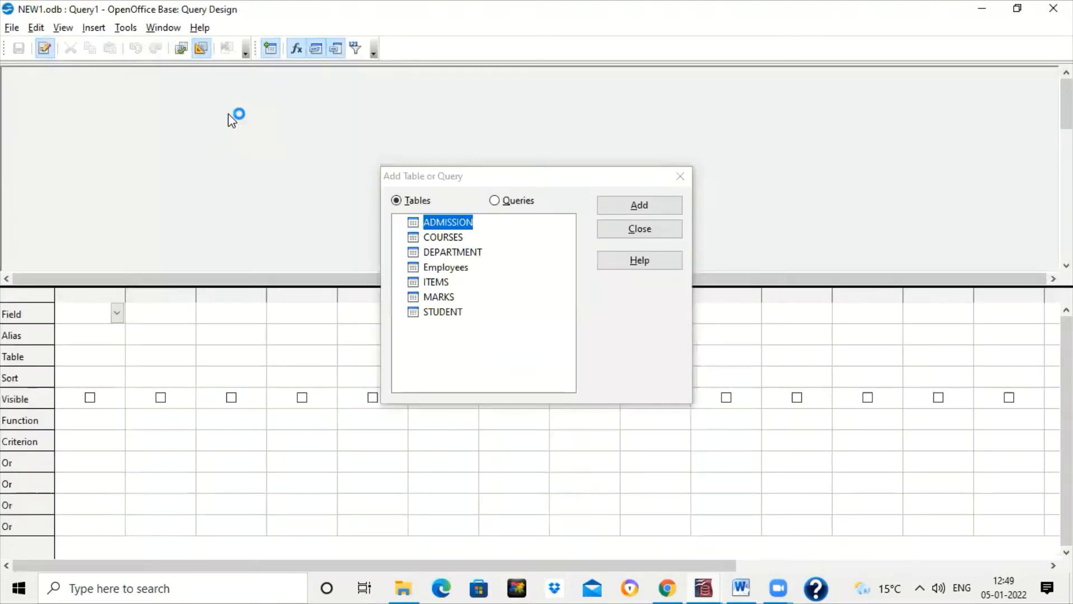
{"action": "left_click", "coordinate": [457, 312]}
{"action": "left_click", "coordinate": [639, 214]}
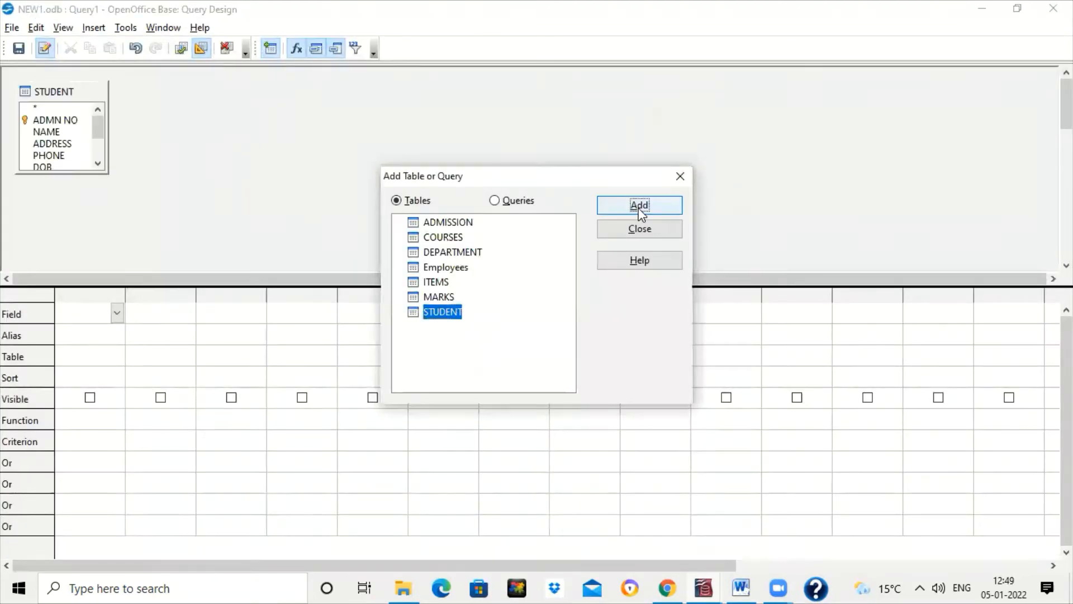
{"action": "left_click", "coordinate": [636, 232]}
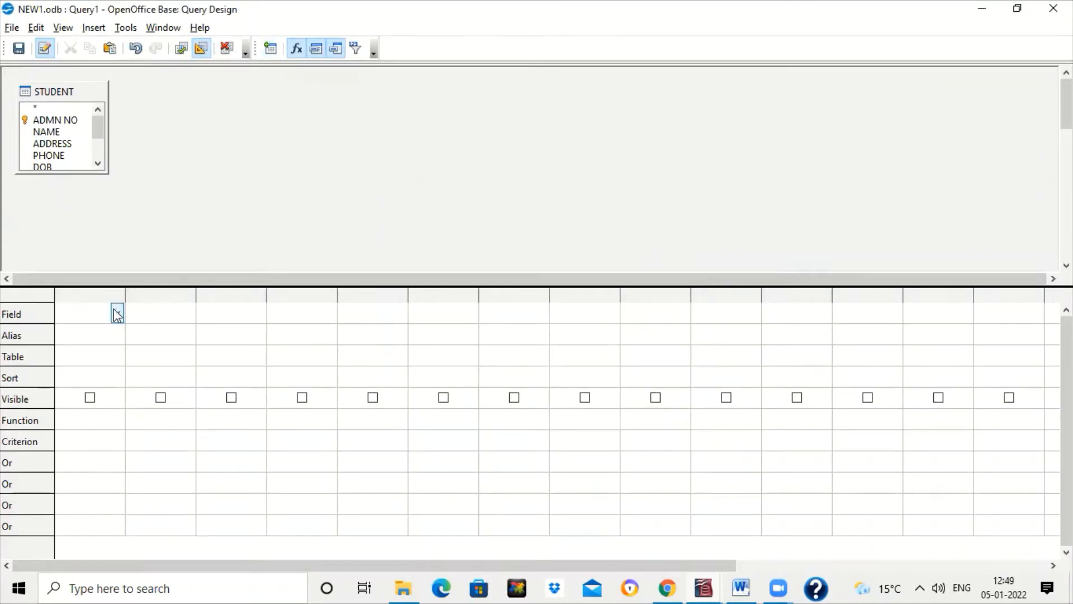
Add all STUDENT fields to the first query column using the * entry and run the query.
{"action": "left_click", "coordinate": [36, 106]}
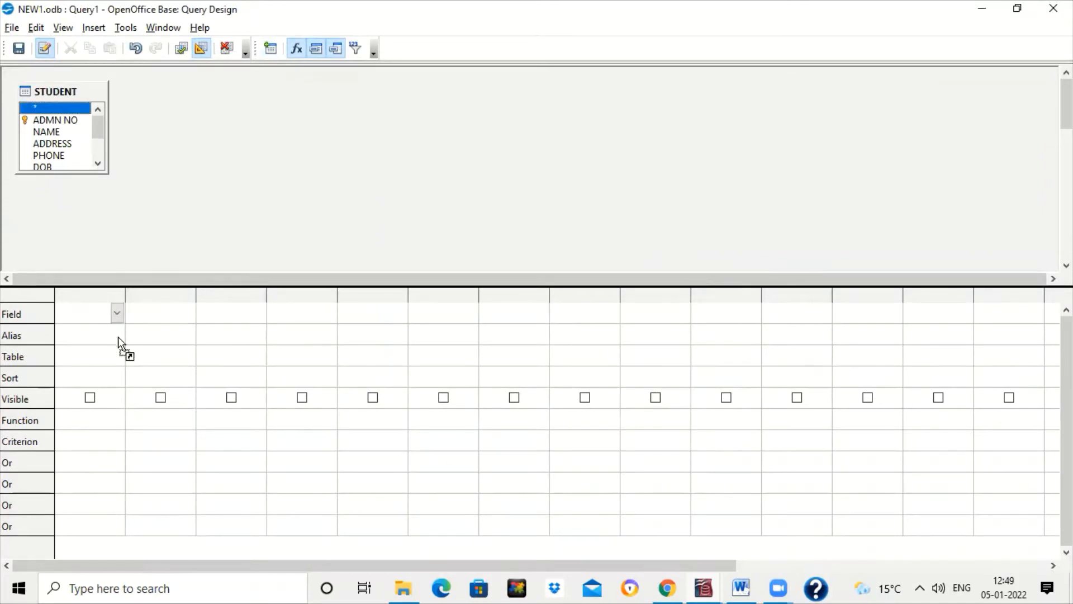
{"action": "left_click_drag", "start_coordinate": [93, 310], "coordinate": [94, 311]}
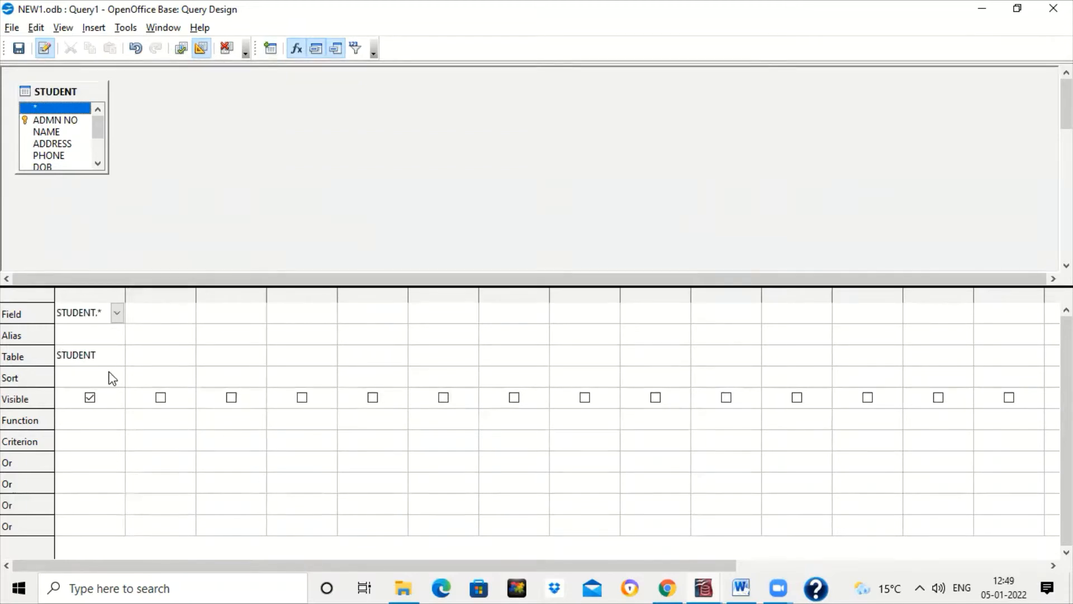
{"action": "key", "text": "F5"}
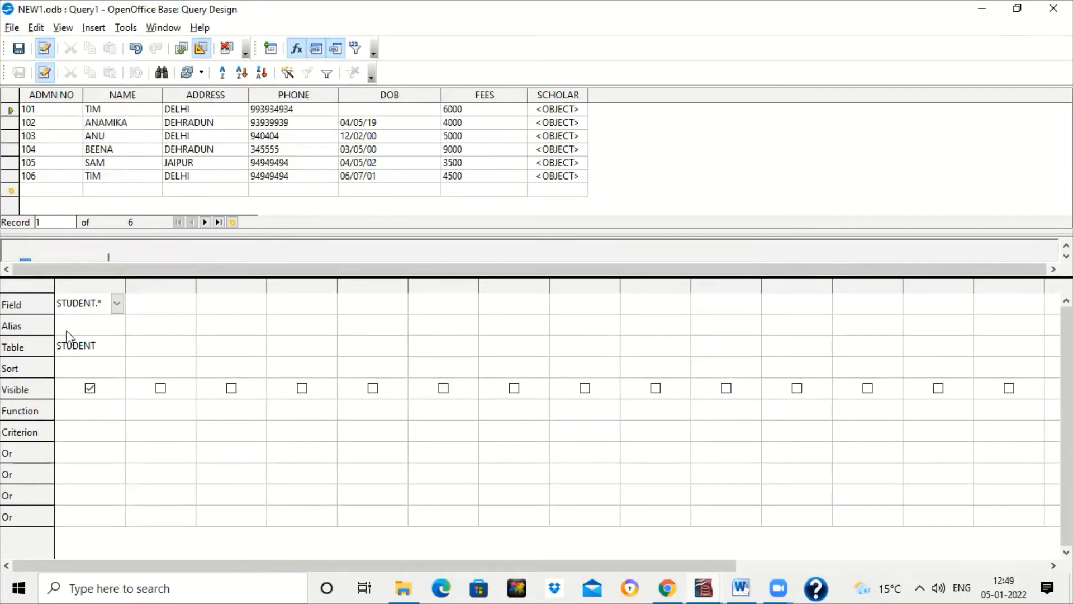
Set the first three query columns to ADMN NO, NAME and ADDRESS, and run the query.
{"action": "left_click", "coordinate": [117, 305]}
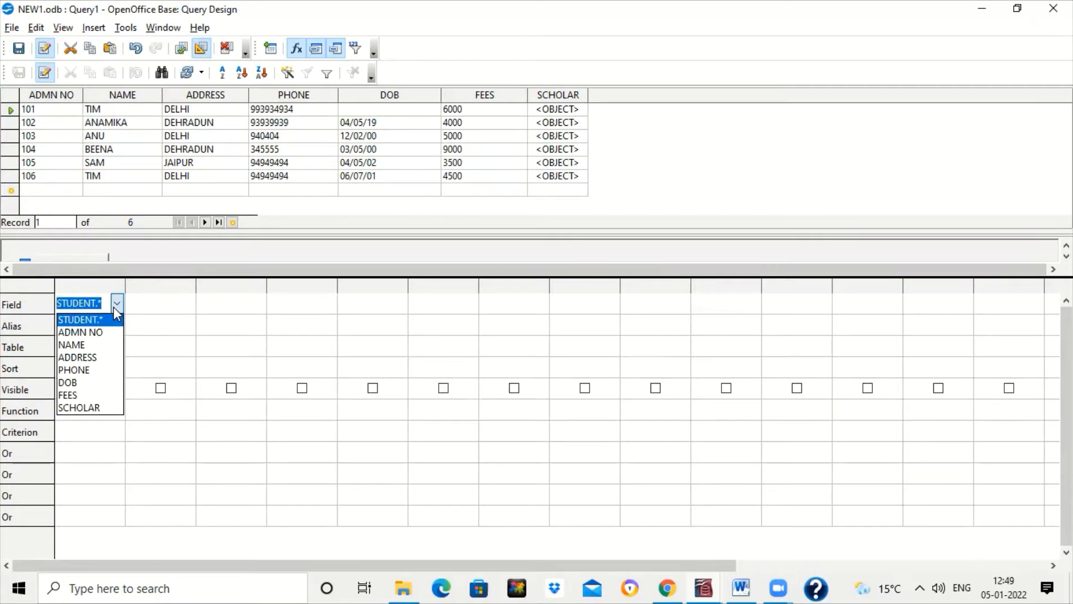
{"action": "left_click", "coordinate": [113, 306]}
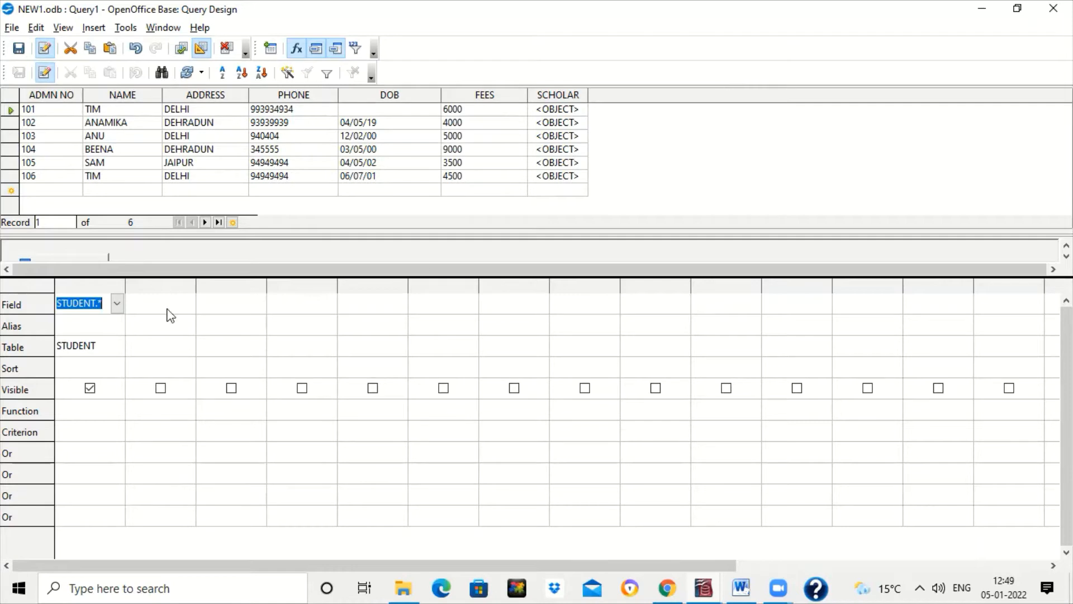
{"action": "left_click", "coordinate": [118, 304]}
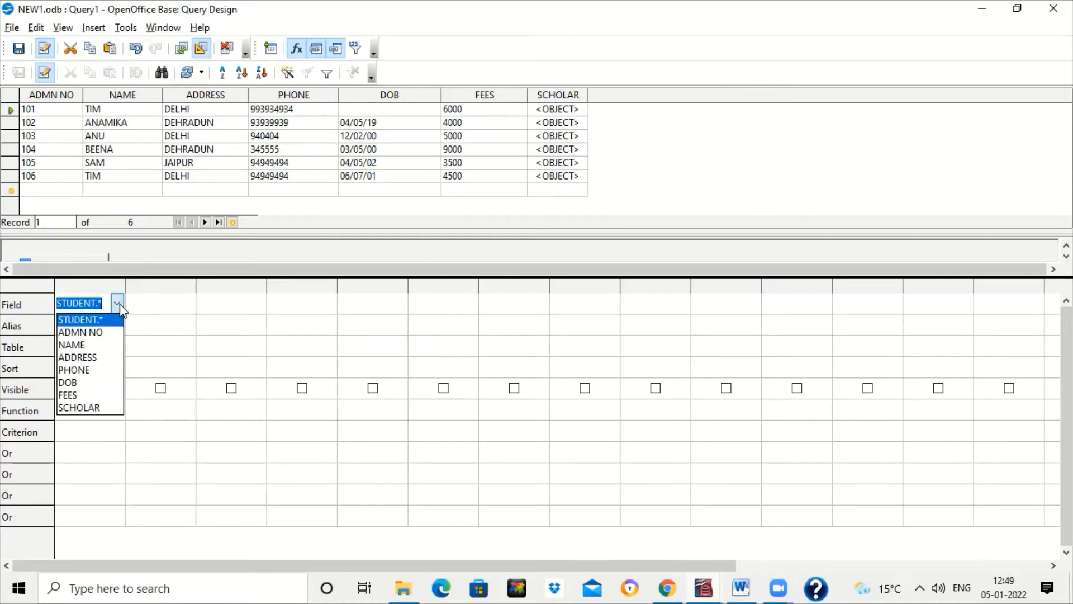
{"action": "left_click", "coordinate": [98, 334]}
{"action": "left_click", "coordinate": [170, 305]}
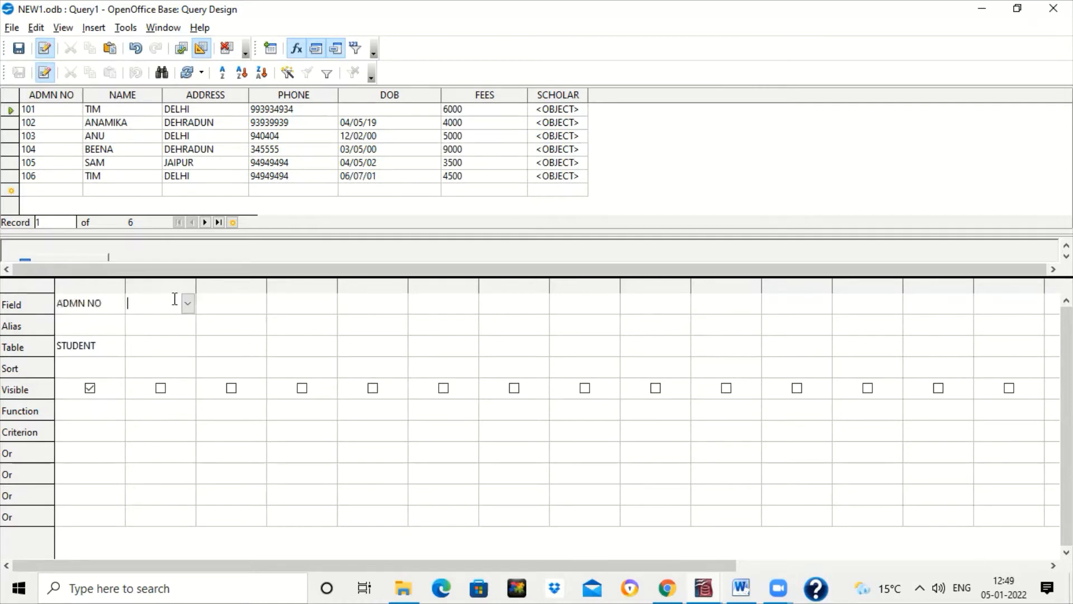
{"action": "left_click", "coordinate": [187, 303]}
{"action": "left_click", "coordinate": [152, 347]}
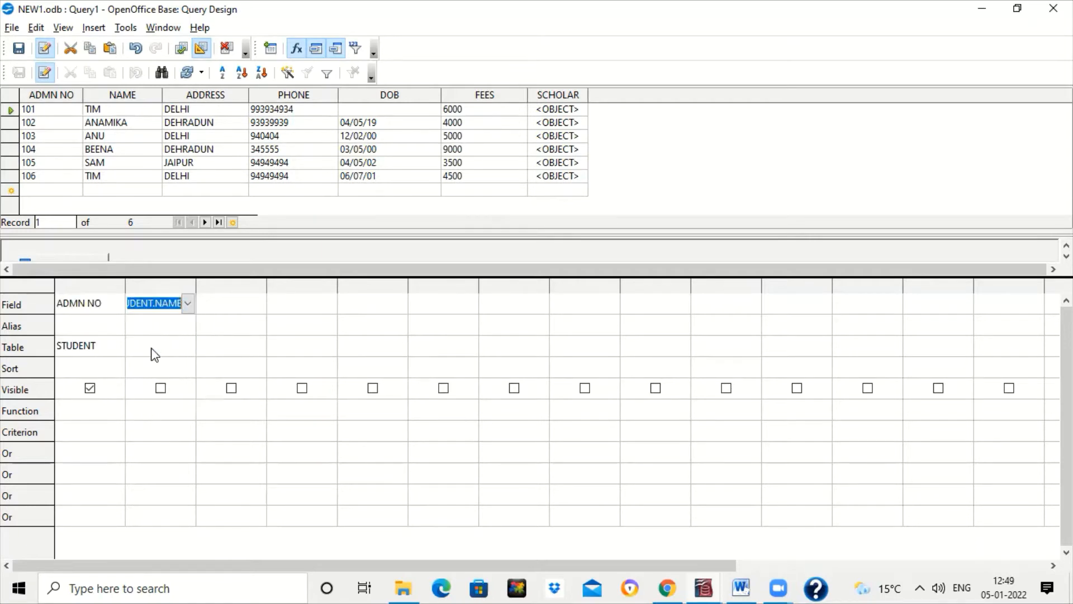
{"action": "left_click", "coordinate": [232, 304]}
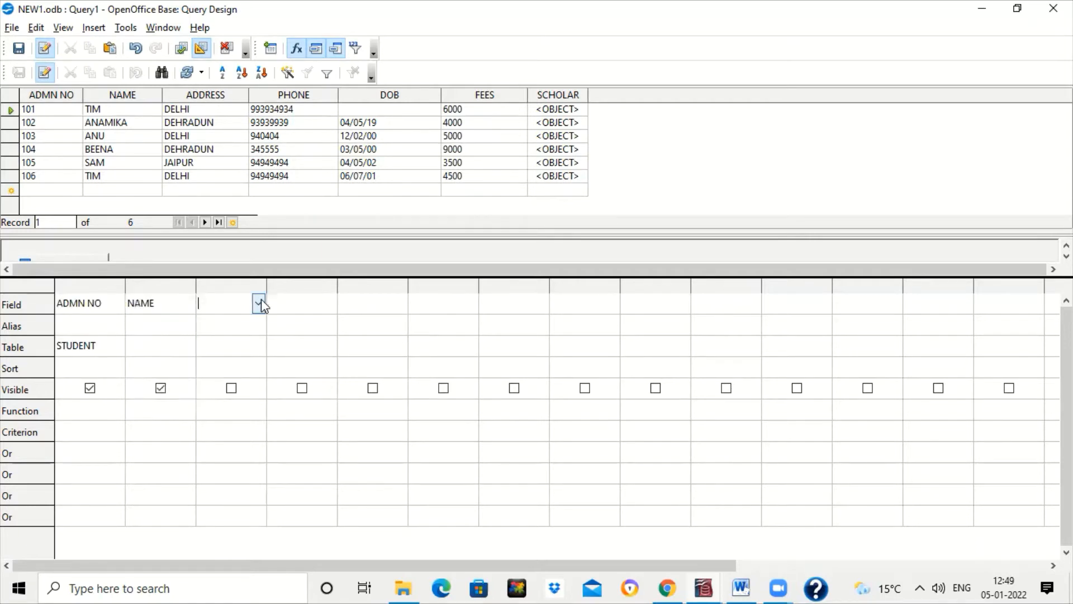
{"action": "left_click", "coordinate": [259, 303]}
{"action": "left_click", "coordinate": [243, 357]}
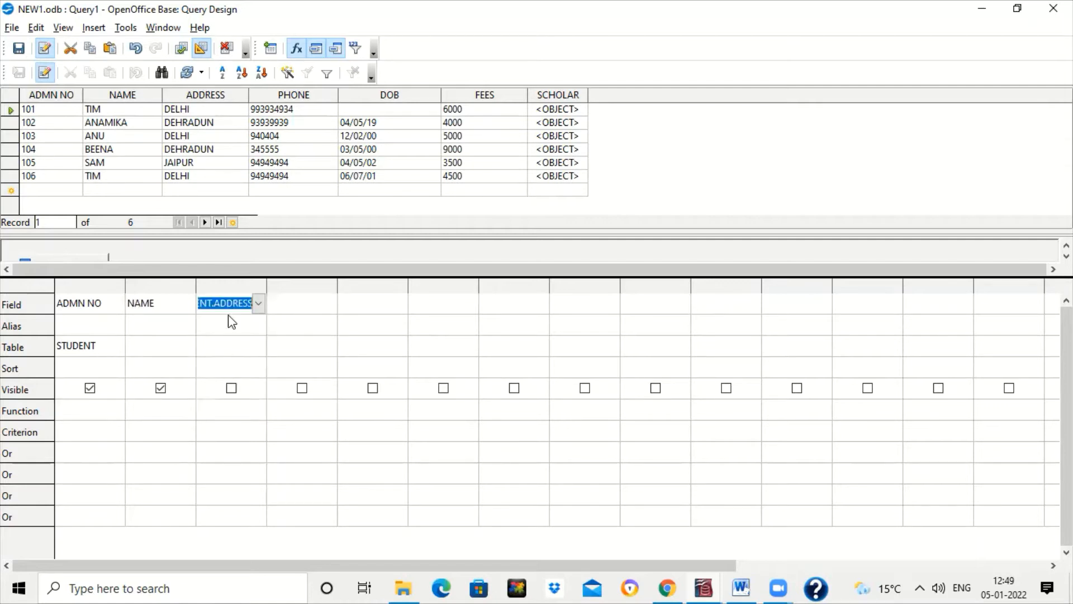
{"action": "key", "text": "F5"}
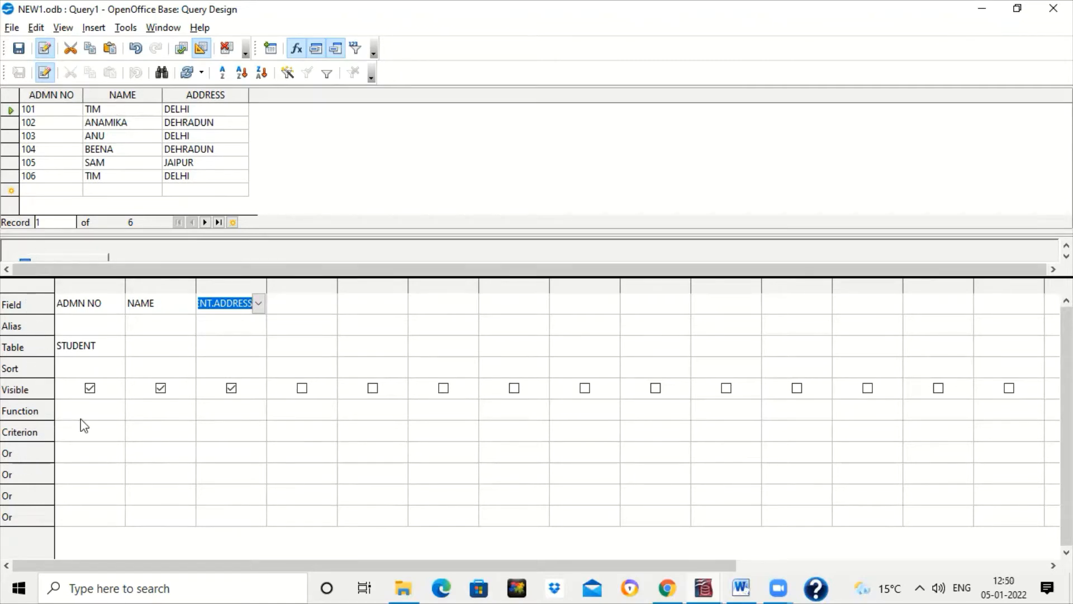
Set the ADDRESS criterion to DELHI and run the query.
{"action": "left_click", "coordinate": [217, 427]}
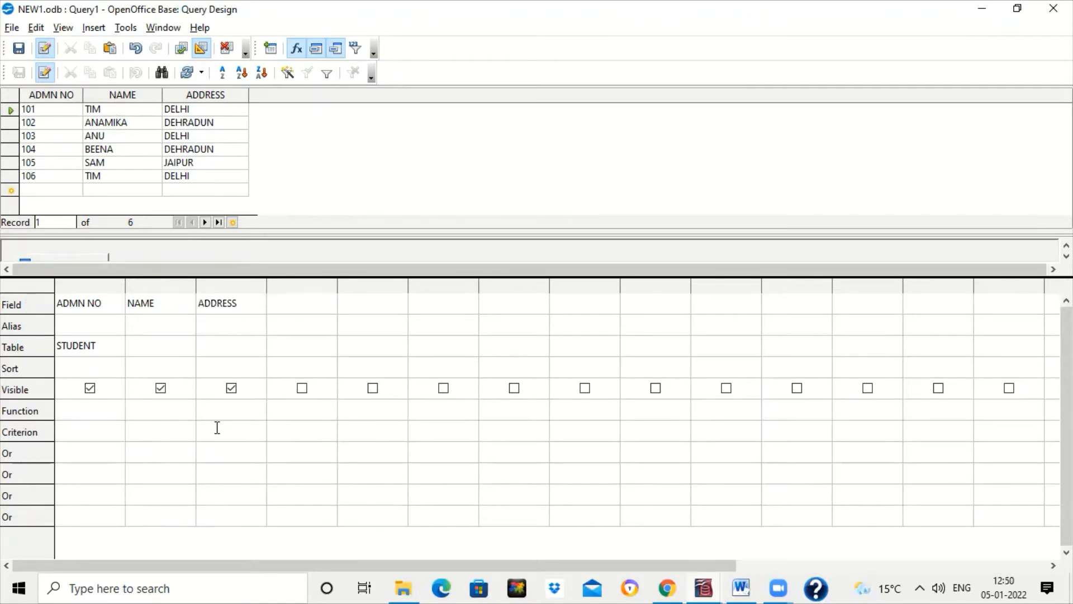
{"action": "type", "text": "del"}
{"action": "key", "text": "BackSpace"}
{"action": "key", "text": "BackSpace"}
{"action": "type", "text": "DELHI"}
{"action": "left_click", "coordinate": [232, 416]}
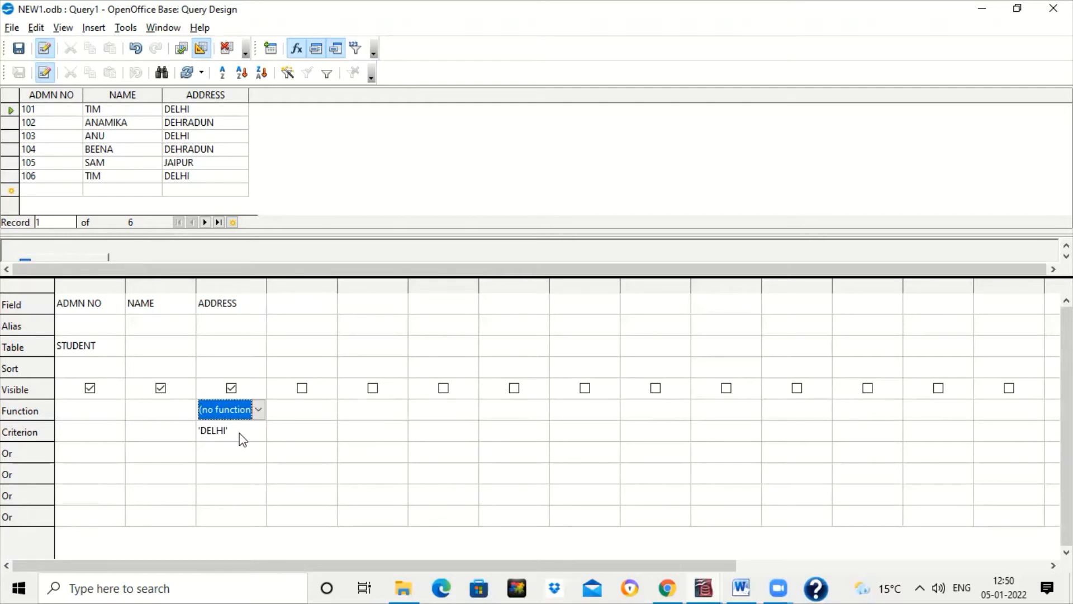
{"action": "key", "text": "F5"}
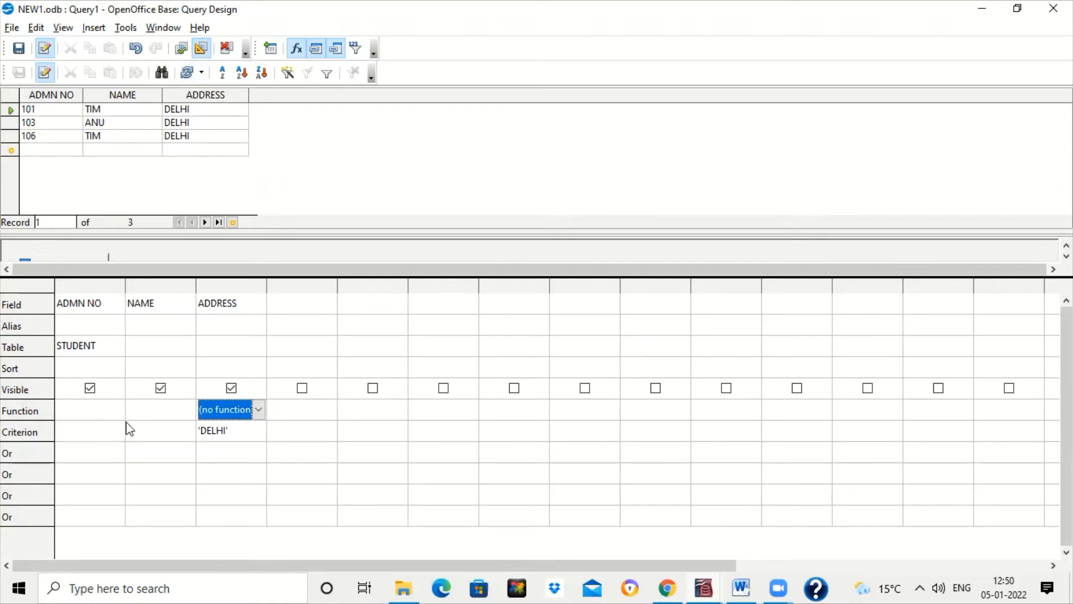
Sort the query by NAME in ascending order and run it.
{"action": "left_click", "coordinate": [153, 369]}
{"action": "left_click", "coordinate": [187, 367]}
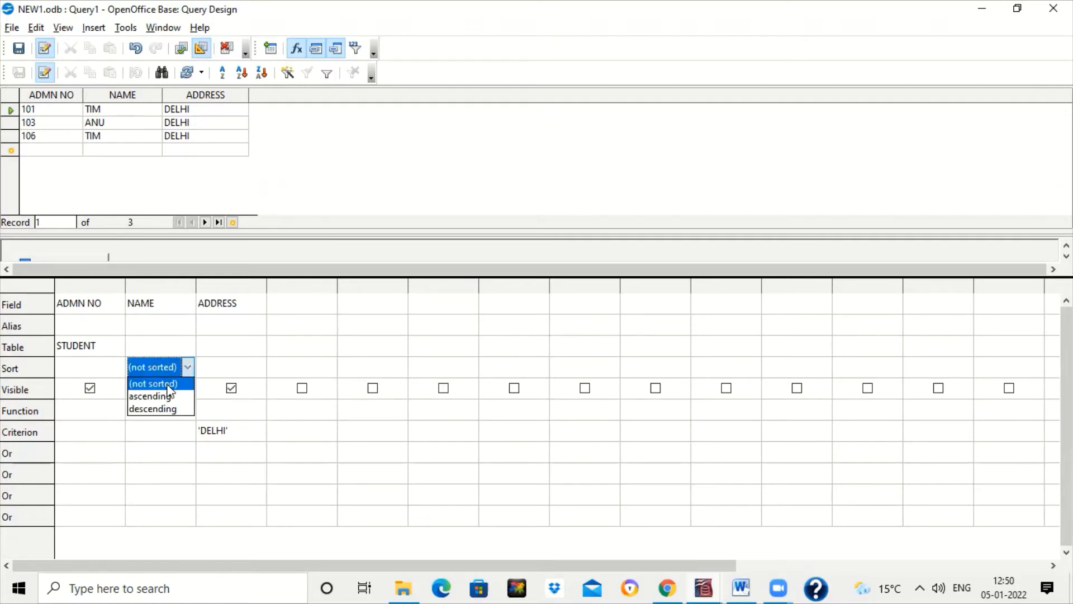
{"action": "left_click", "coordinate": [160, 396]}
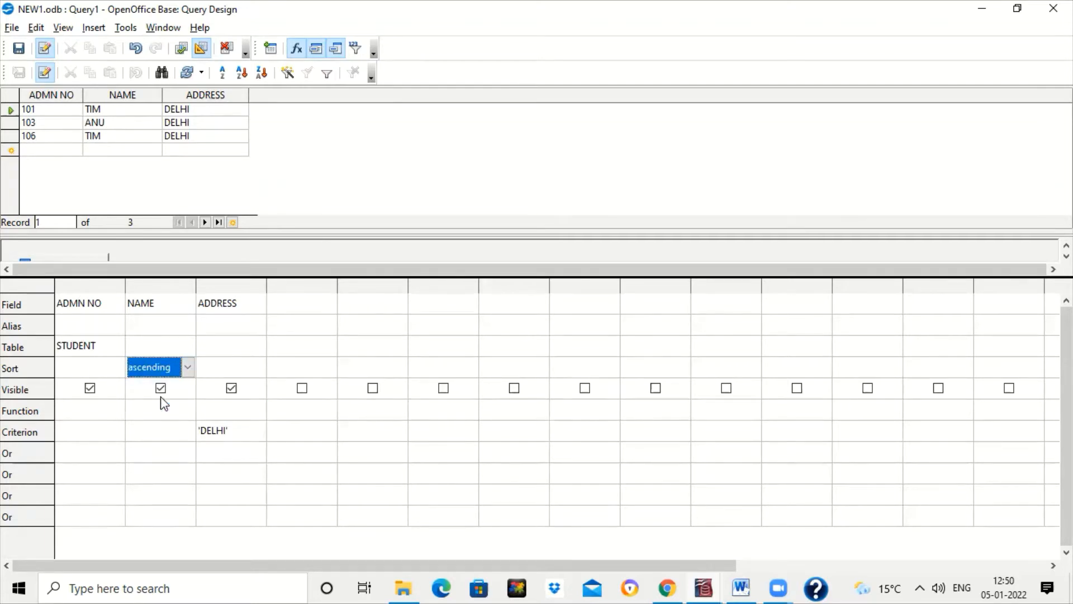
{"action": "key", "text": "F5"}
Add the STUDENT table's FEES field as the fourth query column.
{"action": "left_click", "coordinate": [311, 307]}
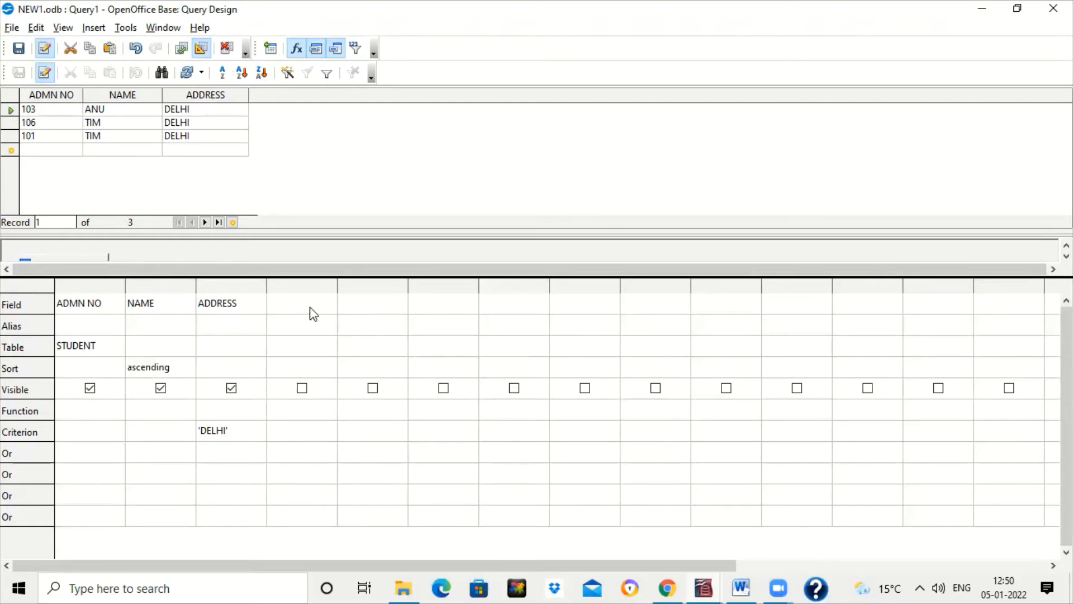
{"action": "left_click", "coordinate": [329, 303]}
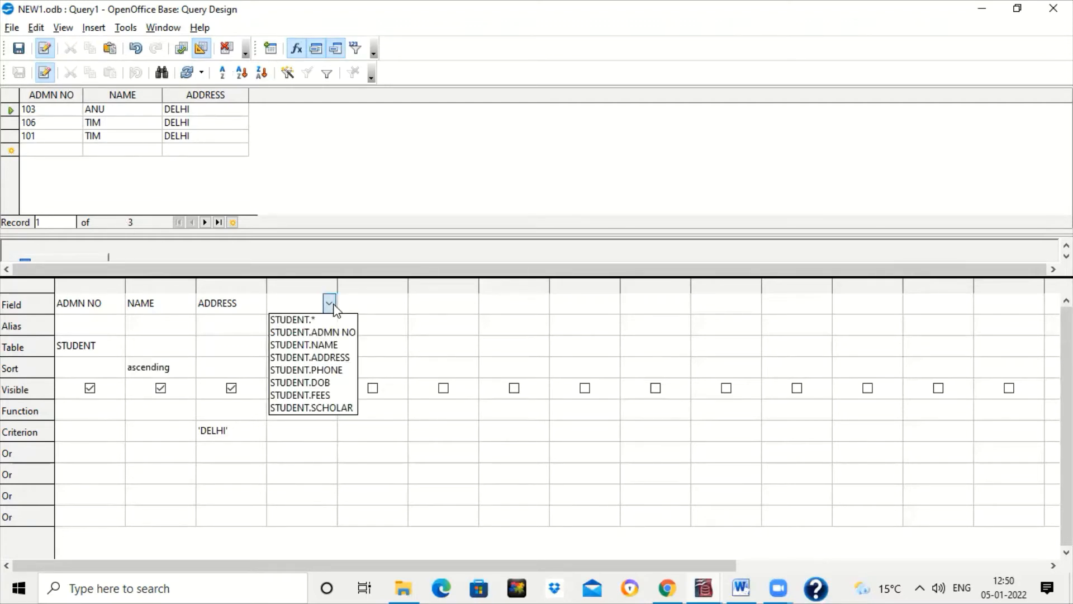
{"action": "left_click", "coordinate": [316, 396]}
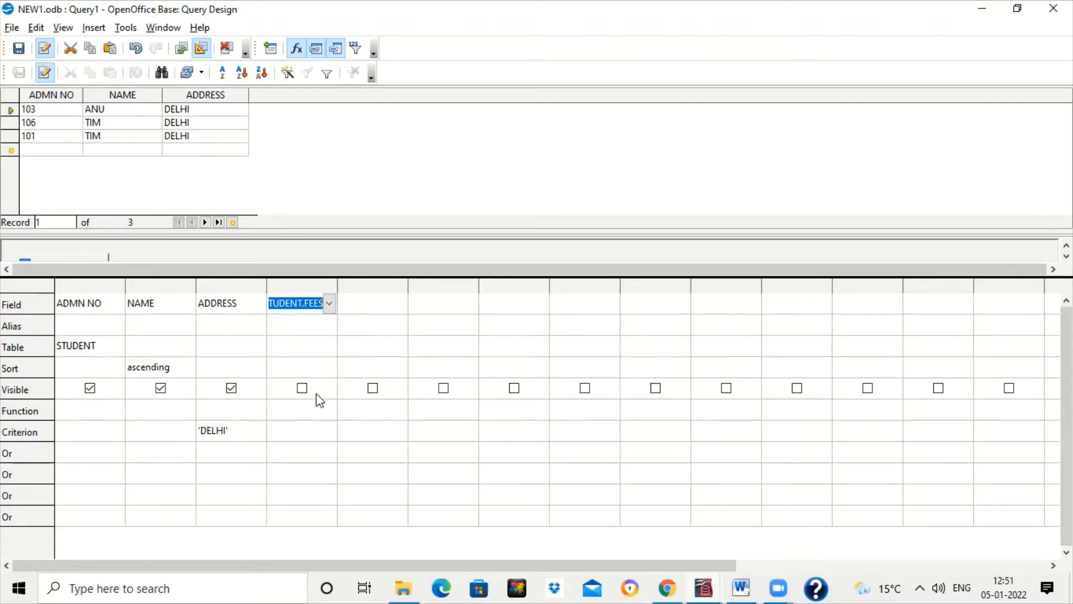
Clear the DELHI criterion from the ADDRESS column and rerun the query.
{"action": "left_click", "coordinate": [250, 429]}
{"action": "key", "text": "shift+End"}
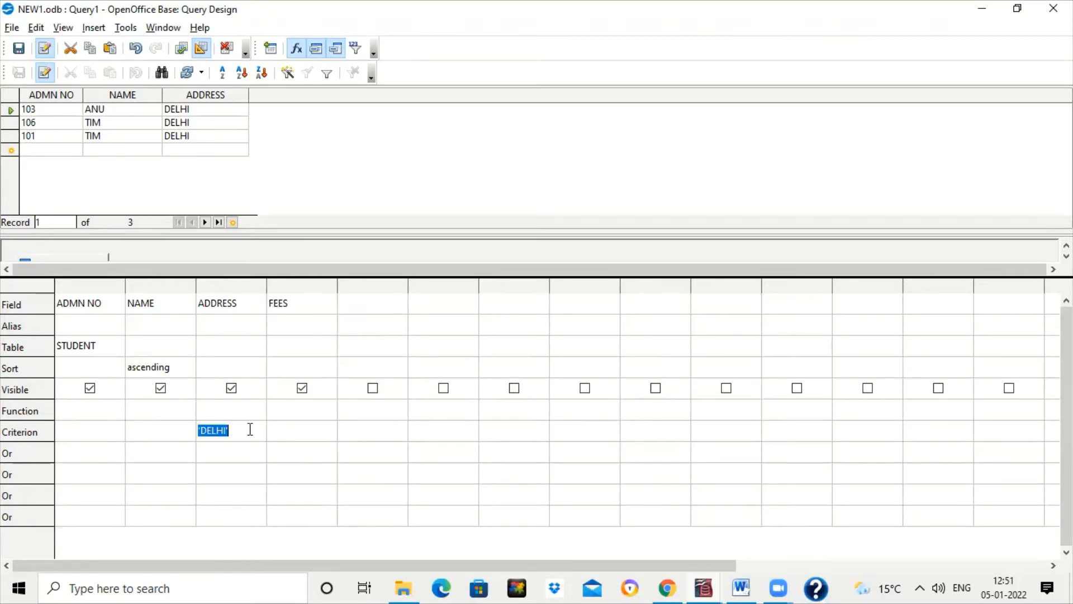
{"action": "key", "text": "Delete"}
{"action": "key", "text": "F5"}
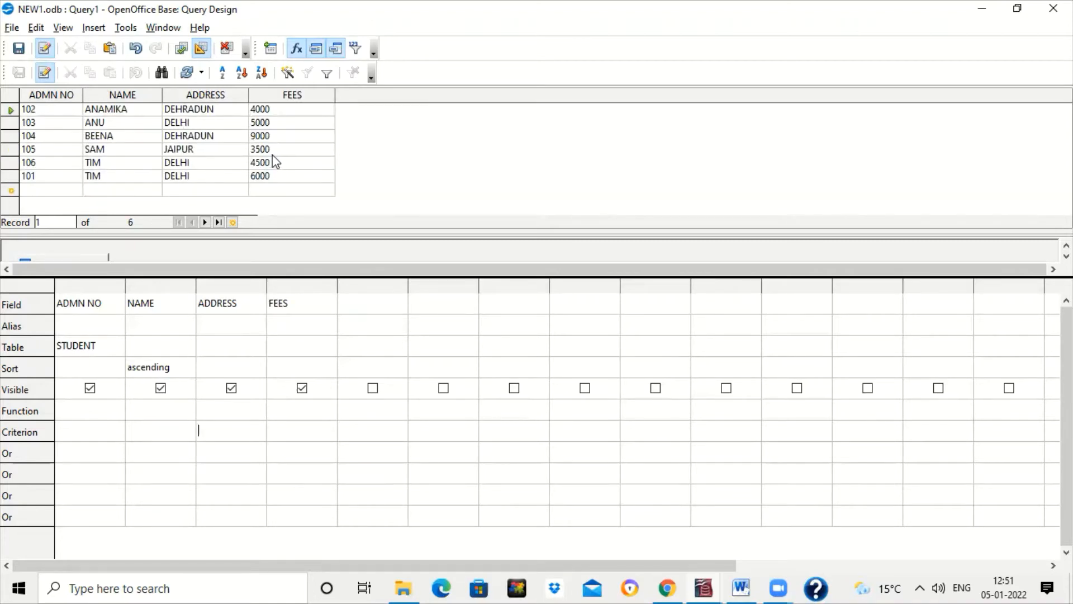
Set the FEES criterion to >5000 and run the query.
{"action": "left_click", "coordinate": [294, 431]}
{"action": "type", "text": ">5000"}
{"action": "key", "text": "F5"}
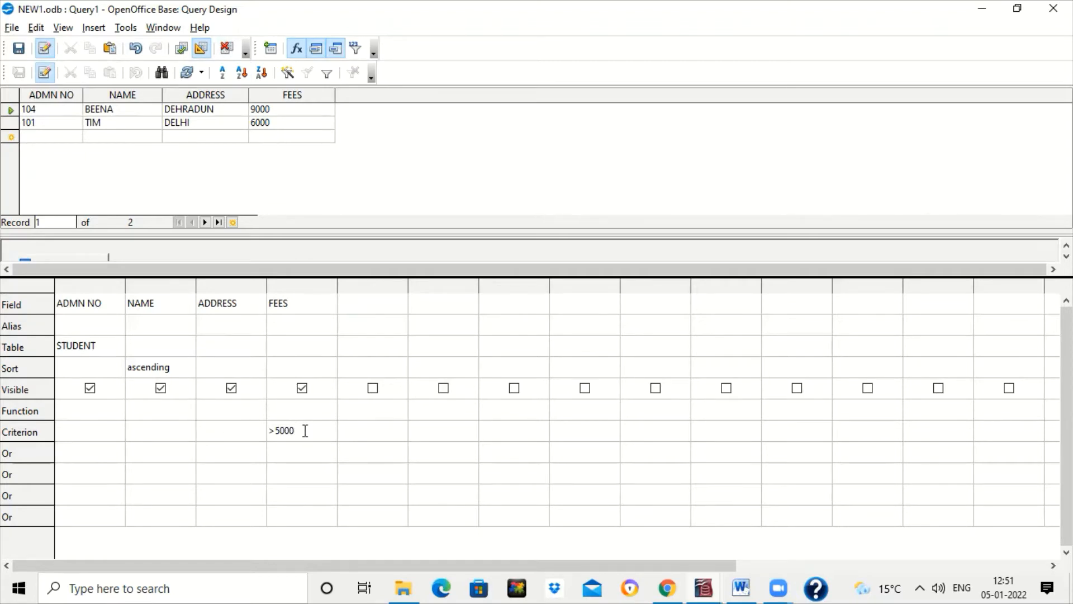
Add the criterion 'DELHI' for ADDRESS alongside the FEES condition and run the query.
{"action": "left_click", "coordinate": [226, 429]}
{"action": "type", "text": "'DELHI'"}
{"action": "key", "text": "F5"}
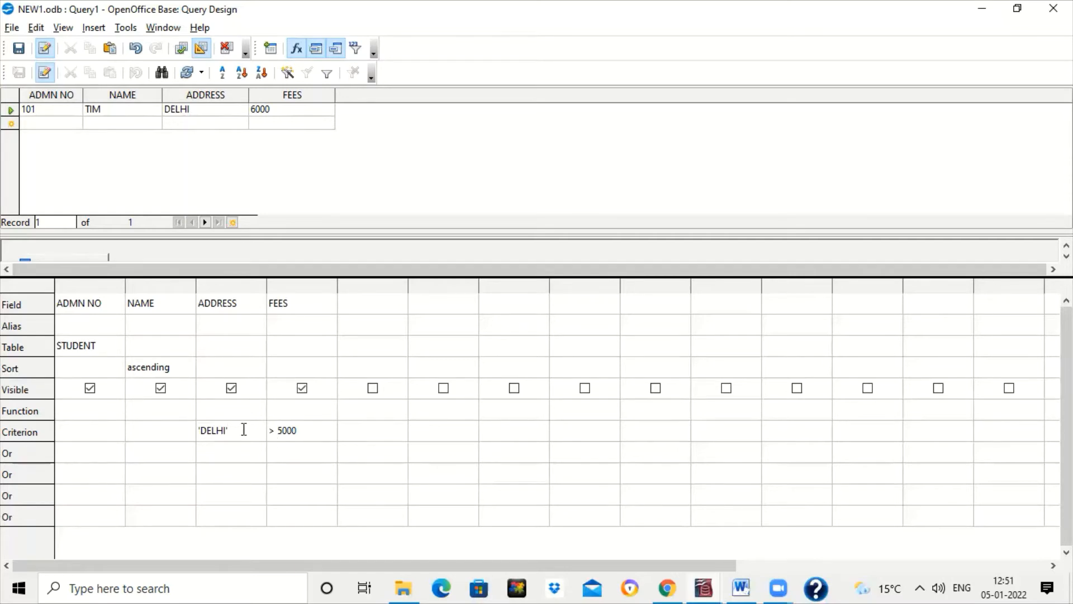
Clear the 'DELHI' criterion from the ADDRESS column of the query.
{"action": "left_click_drag", "start_coordinate": [232, 430], "coordinate": [169, 428]}
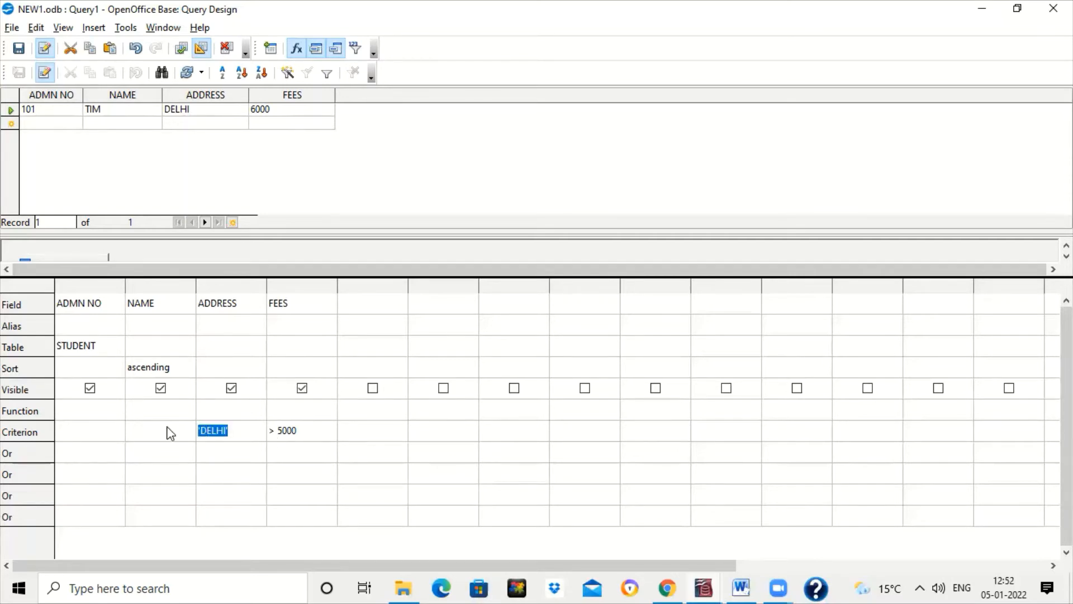
{"action": "key", "text": "BackSpace"}
{"action": "left_click", "coordinate": [277, 447]}
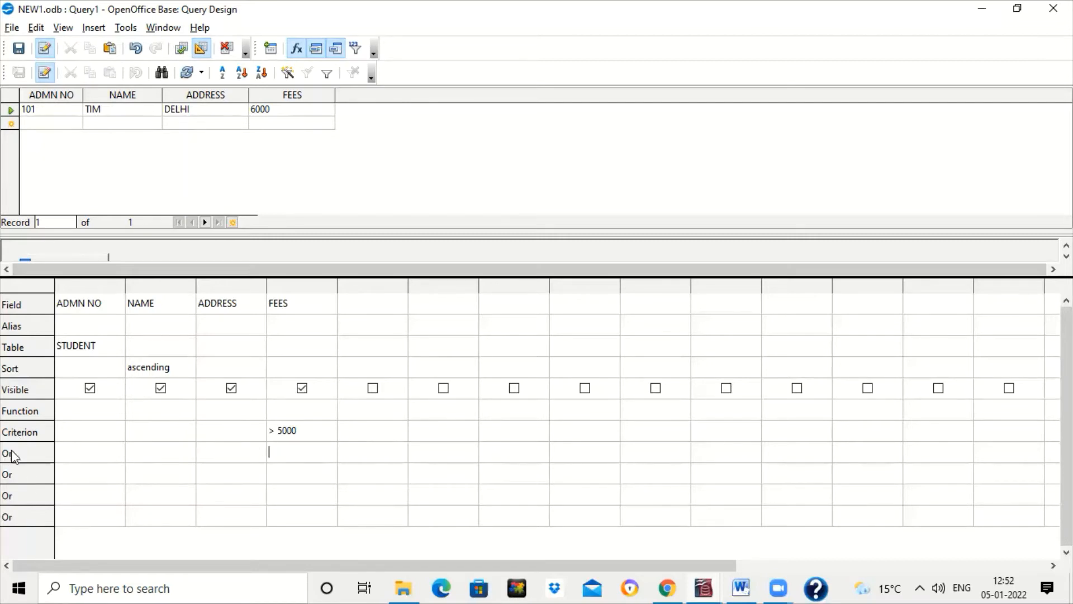
{"action": "type", "text": "DELHI"}
{"action": "key", "text": "Return"}
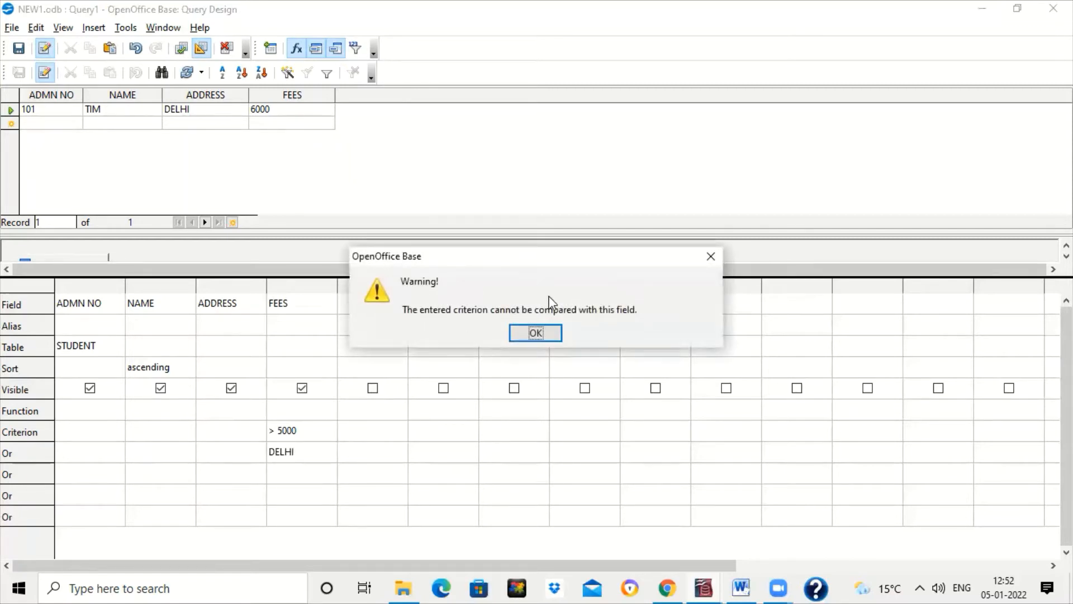
{"action": "left_click", "coordinate": [547, 333]}
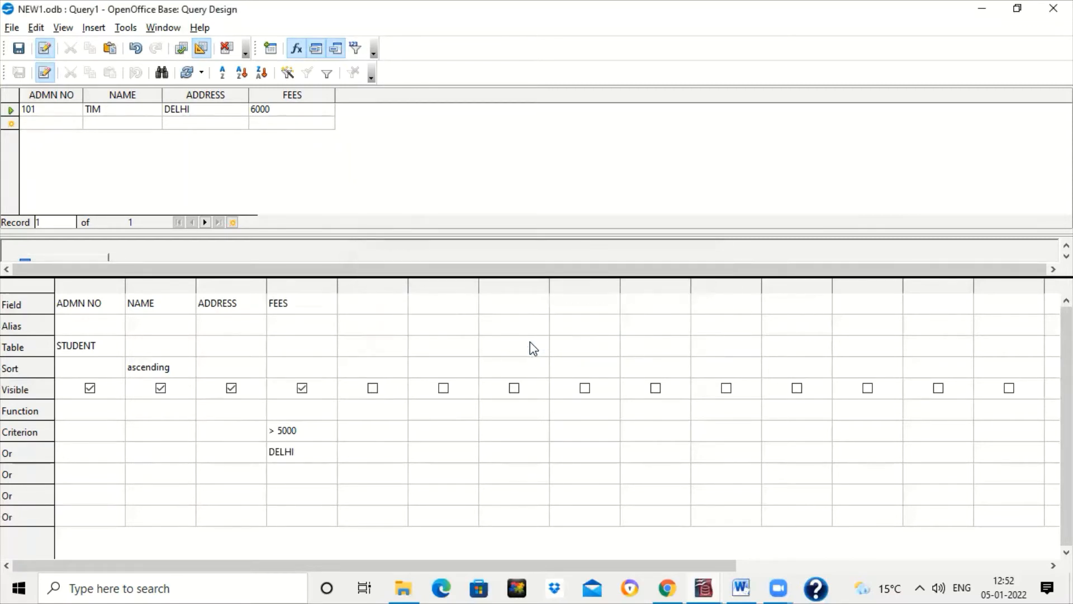
{"action": "left_click", "coordinate": [530, 341]}
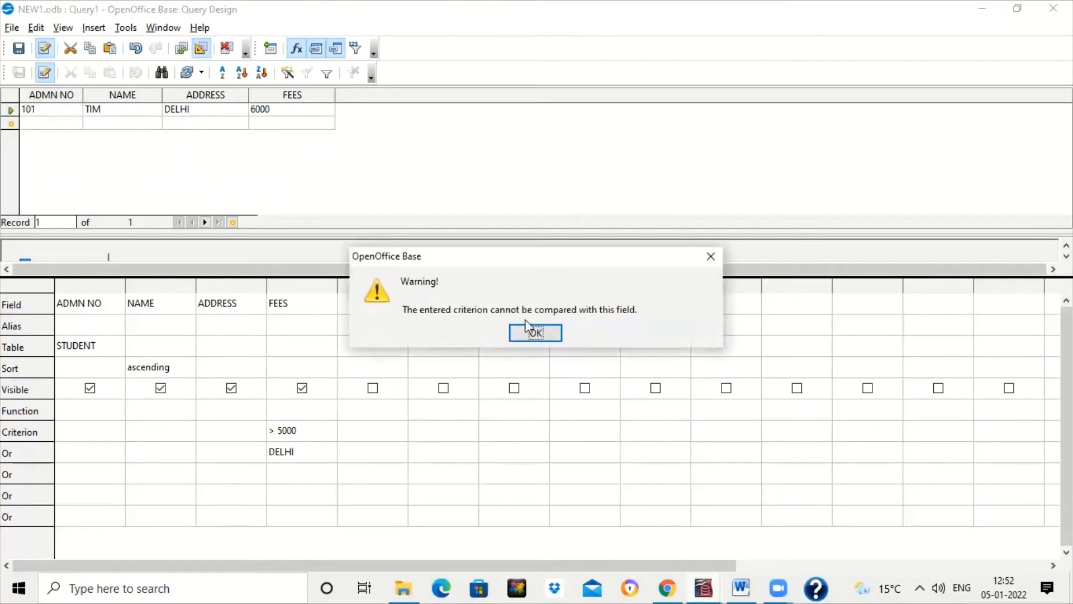
{"action": "left_click", "coordinate": [528, 331]}
{"action": "key", "text": "BackSpace"}
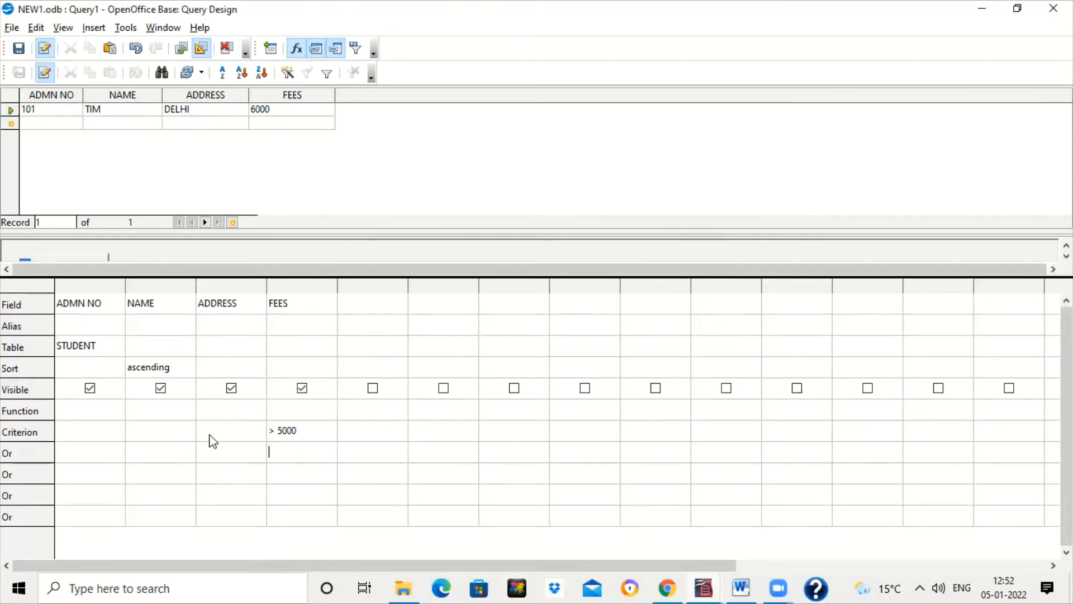
Enter DELHI as an alternative ADDRESS condition in the first Or row and run the query.
{"action": "left_click", "coordinate": [221, 454]}
{"action": "type", "text": "DELHI"}
{"action": "key", "text": "F5"}
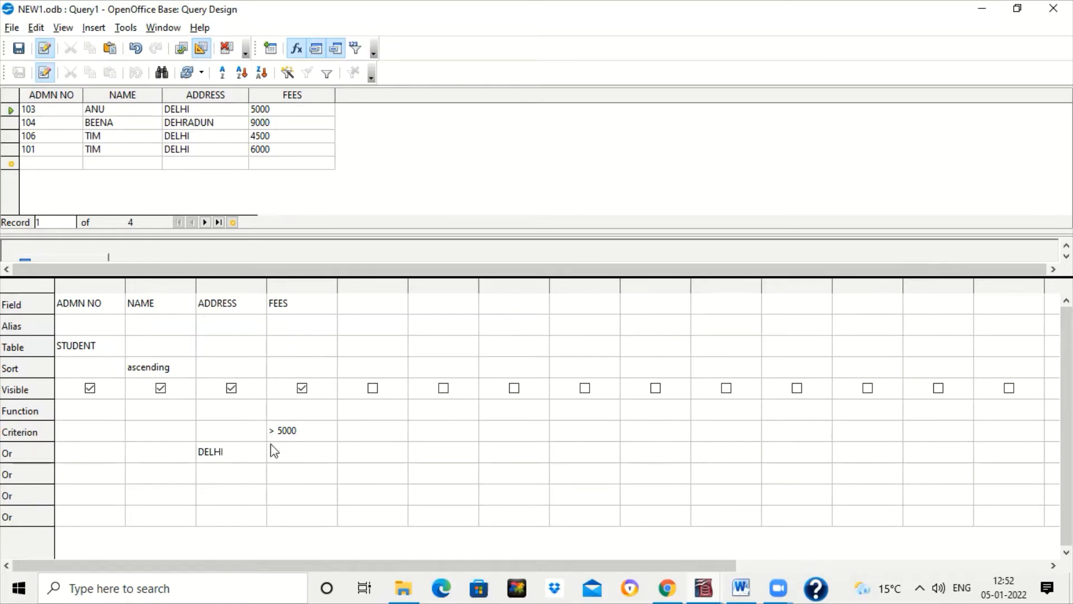
Move the 'DELHI' condition for ADDRESS from the Or row to the Criterion row and run the query.
{"action": "left_click", "coordinate": [207, 456]}
{"action": "left_click", "coordinate": [235, 430]}
{"action": "key", "text": "Down"}
{"action": "key", "text": "shift+End"}
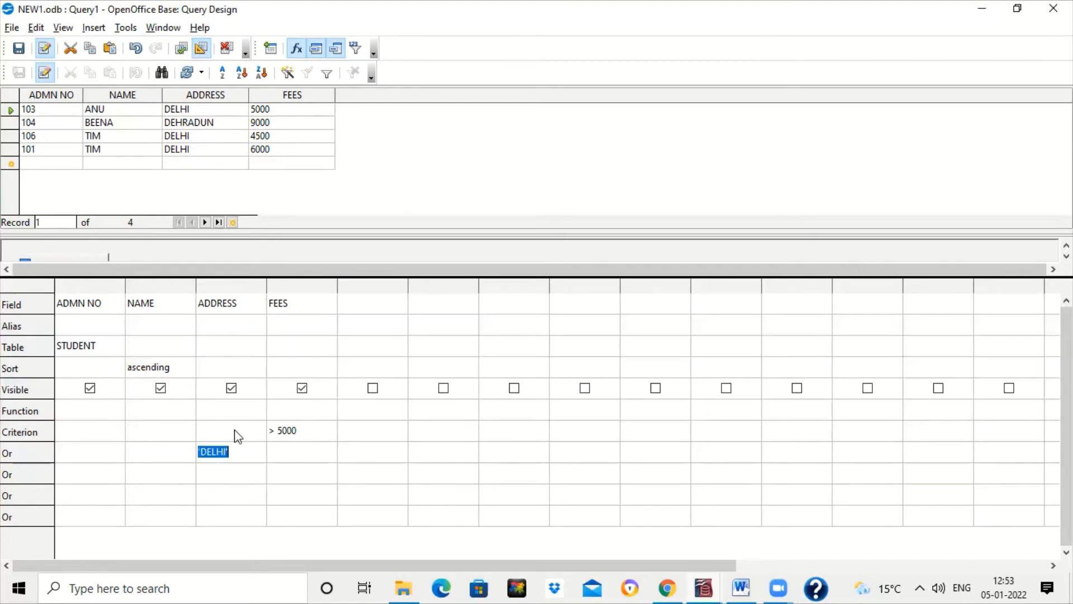
{"action": "key", "text": "ctrl+x"}
{"action": "left_click", "coordinate": [235, 431]}
{"action": "key", "text": "ctrl+v"}
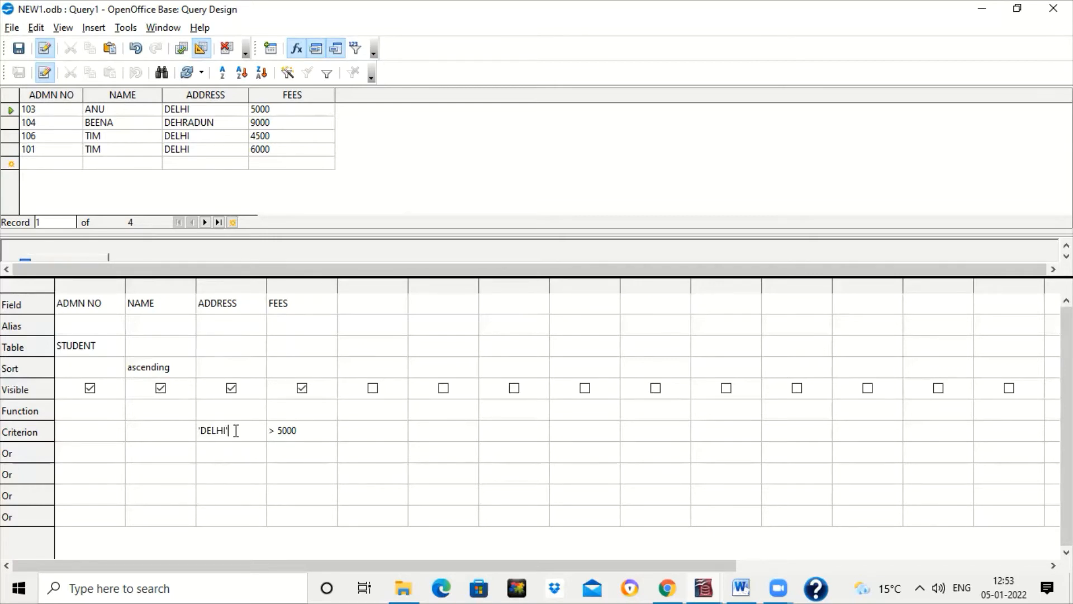
{"action": "left_click_drag", "start_coordinate": [236, 431], "coordinate": [224, 493]}
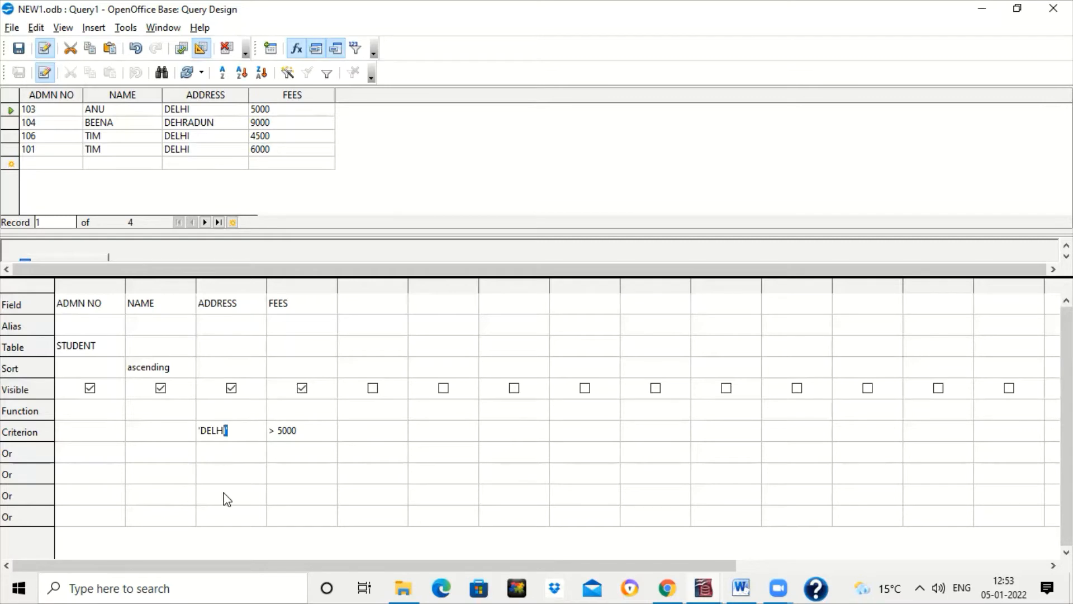
{"action": "left_click", "coordinate": [235, 435]}
{"action": "key", "text": "F5"}
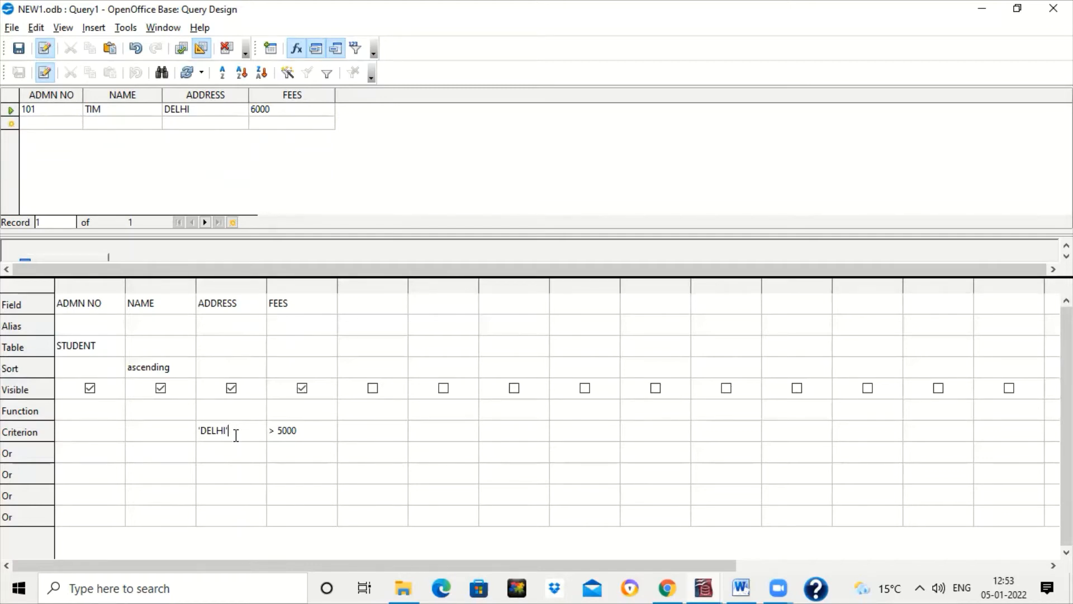
Move the 'DELHI' condition for ADDRESS back to the first Or row and run the query.
{"action": "left_click_drag", "start_coordinate": [236, 435], "coordinate": [172, 430]}
{"action": "key", "text": "Delete"}
{"action": "key", "text": "ctrl+v"}
{"action": "key", "text": "F5"}
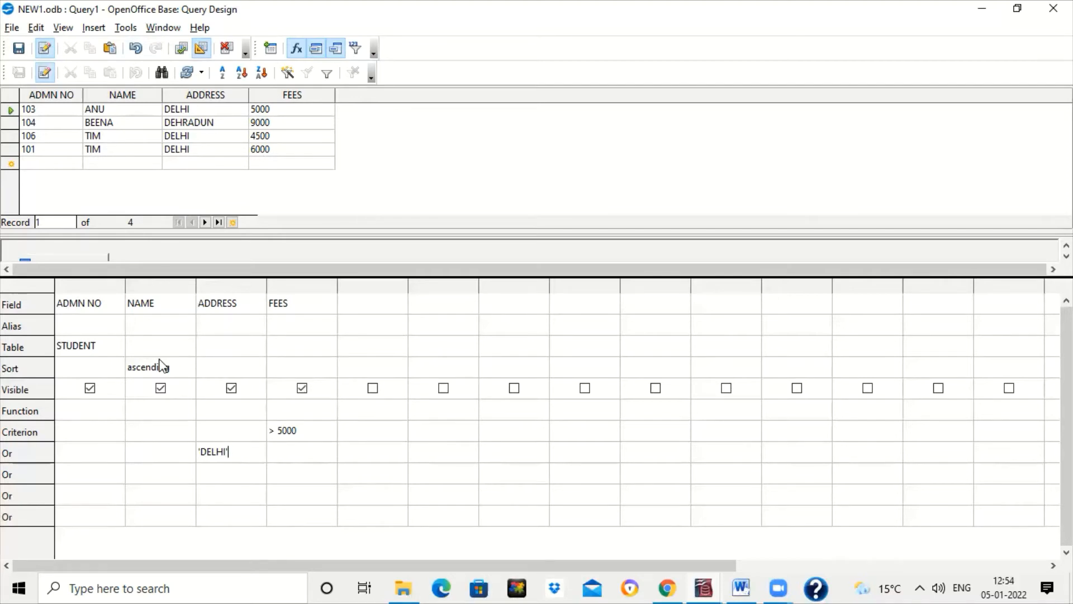
Close the query design and save the query under the name q1.
{"action": "left_click", "coordinate": [1053, 8]}
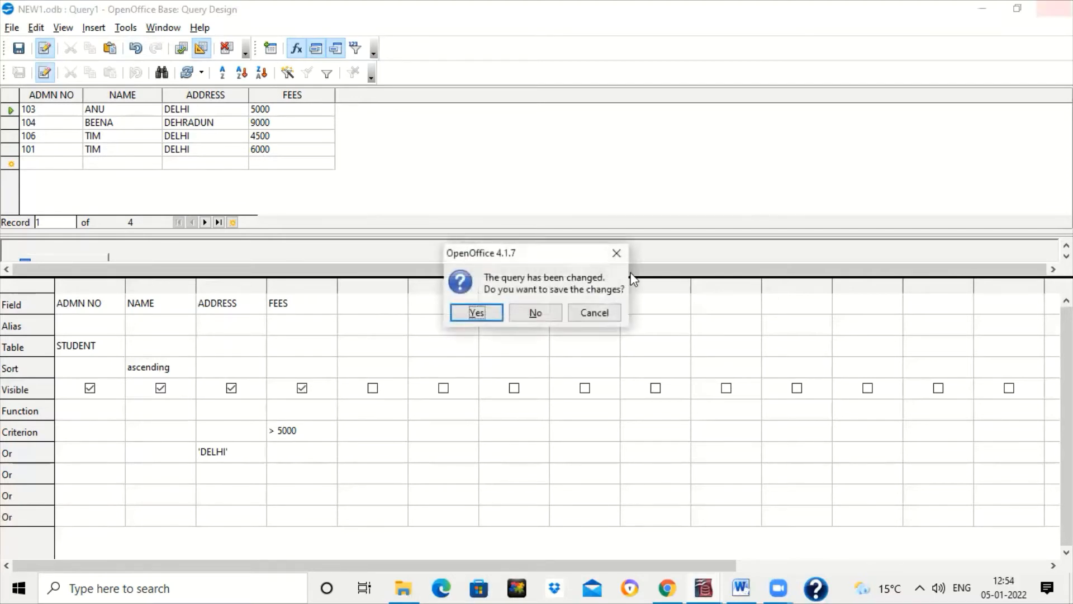
{"action": "left_click", "coordinate": [491, 311]}
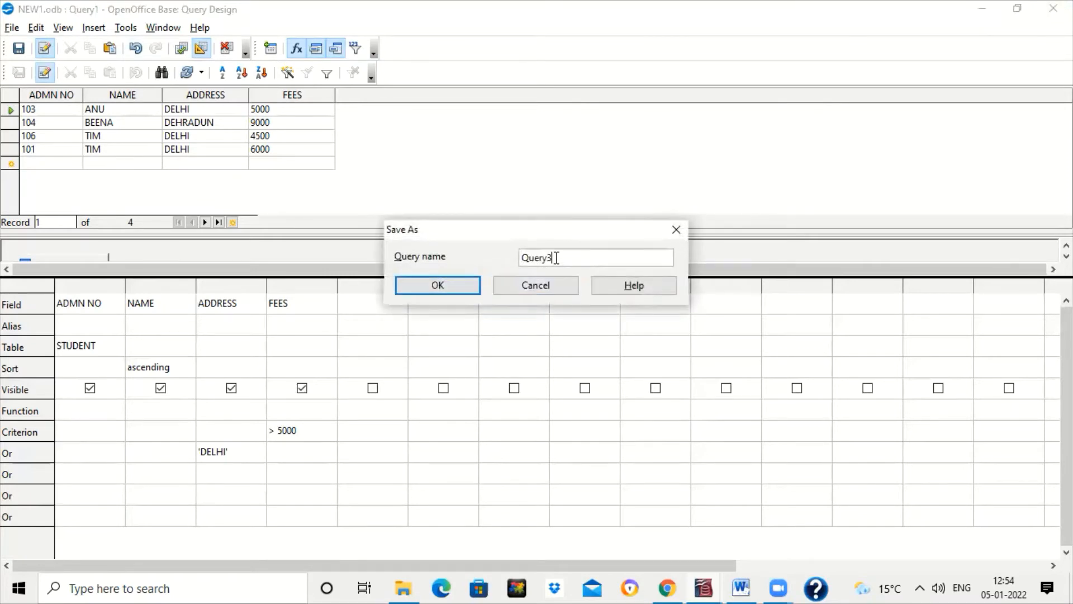
{"action": "key", "text": "BackSpace"}
{"action": "key", "text": "BackSpace"}
{"action": "key", "text": "BackSpace"}
{"action": "key", "text": "BackSpace"}
{"action": "key", "text": "BackSpace"}
{"action": "key", "text": "BackSpace"}
{"action": "type", "text": "q1"}
{"action": "key", "text": "Return"}
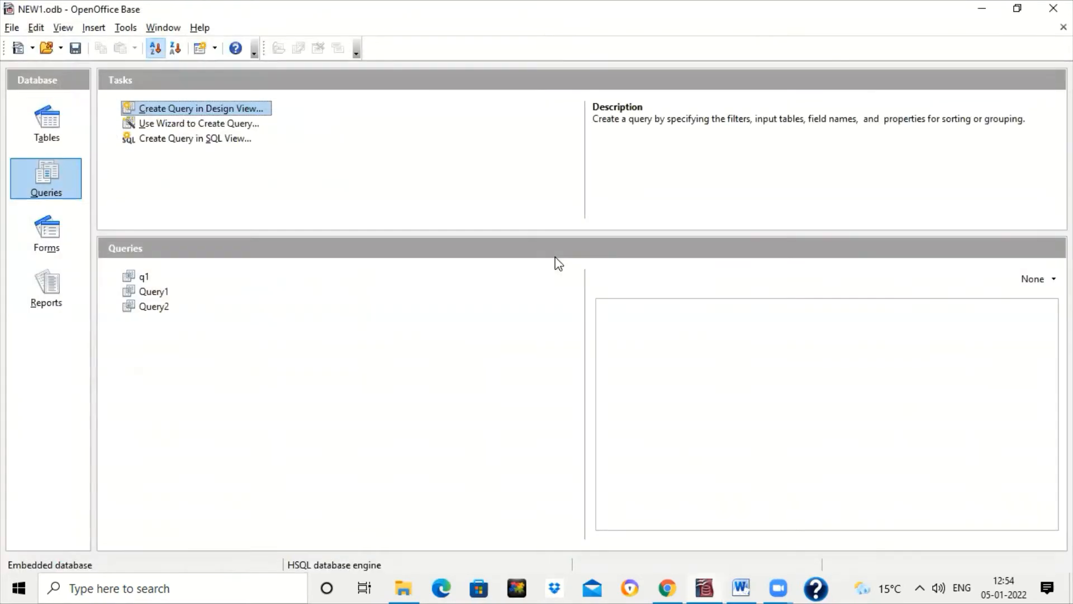
Replace the student's name in the first record of the STUDENT table, then save the record and close the table.
{"action": "left_click", "coordinate": [45, 125]}
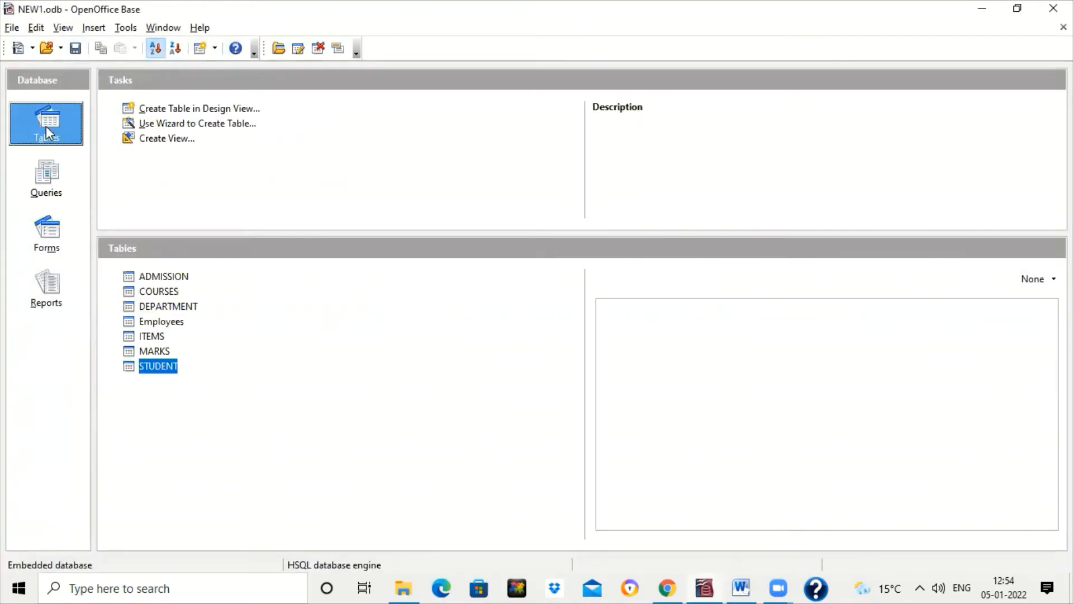
{"action": "double_click", "coordinate": [159, 370]}
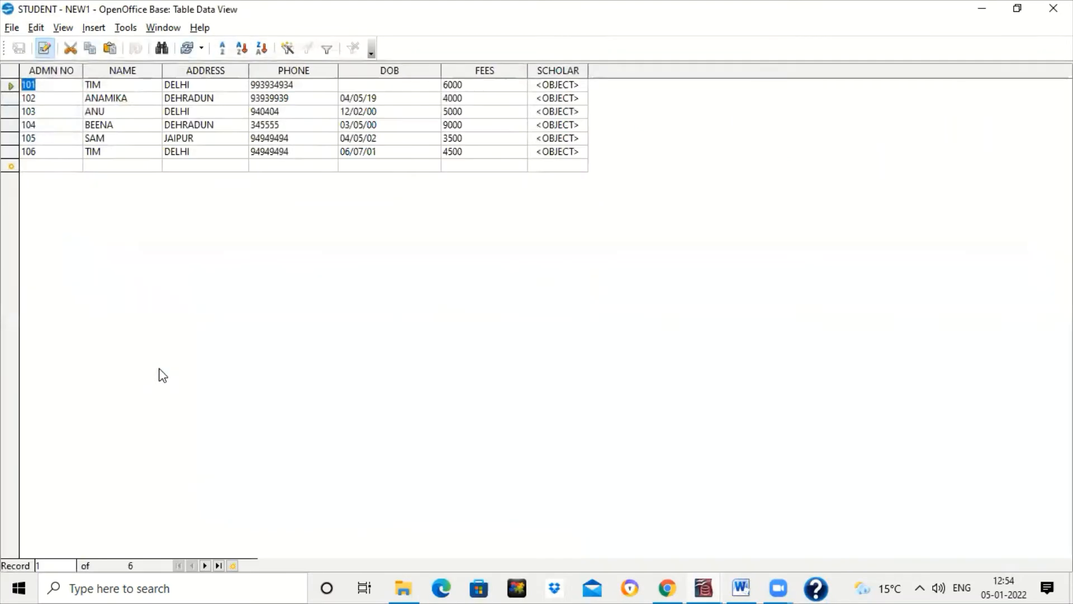
{"action": "left_click", "coordinate": [116, 82]}
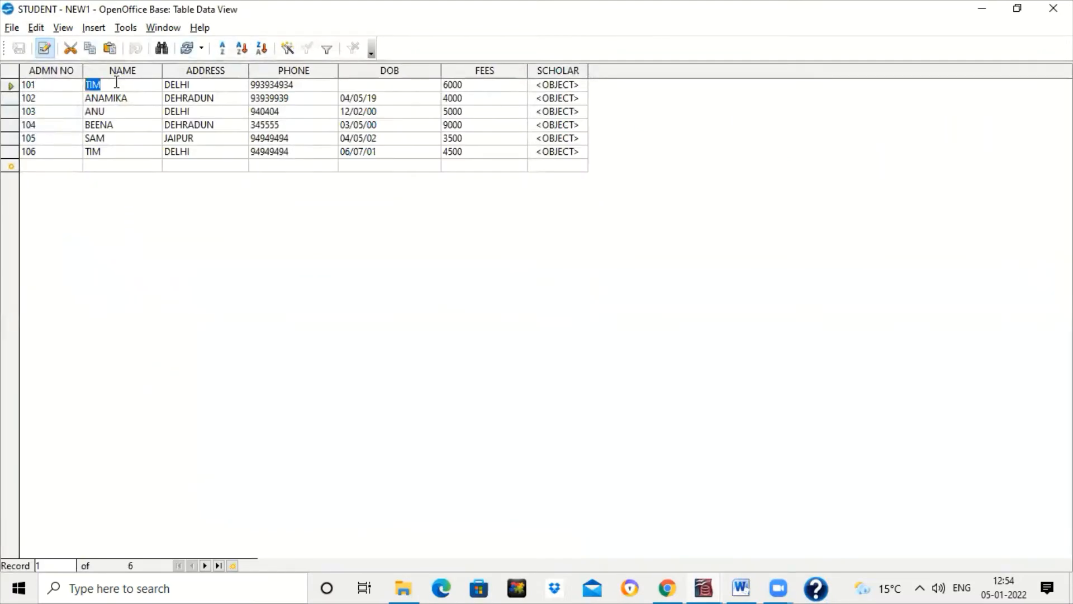
{"action": "type", "text": "PRIYA"}
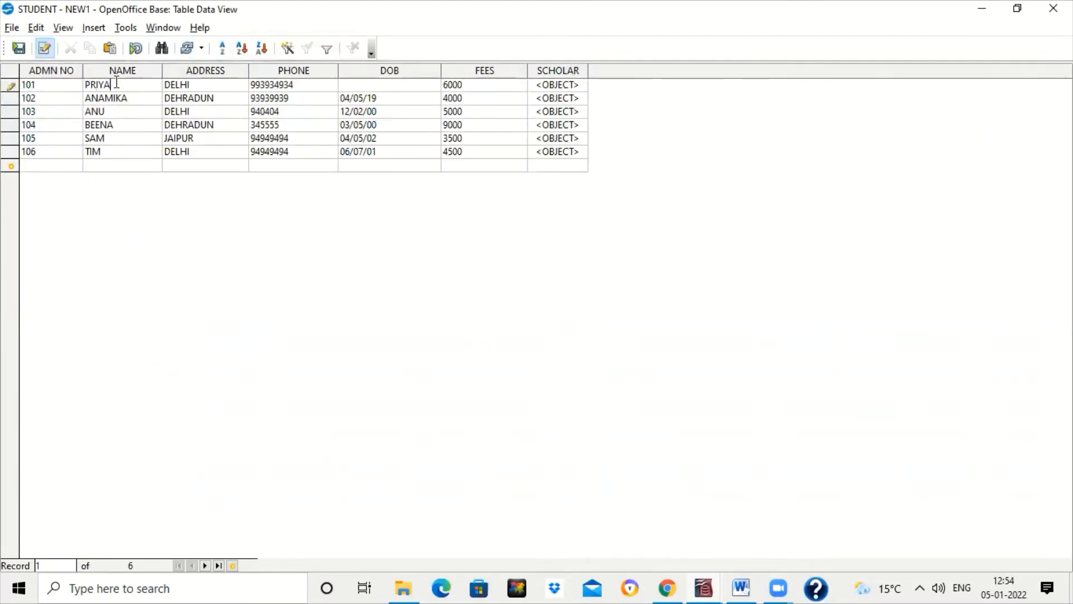
{"action": "left_click", "coordinate": [1053, 8]}
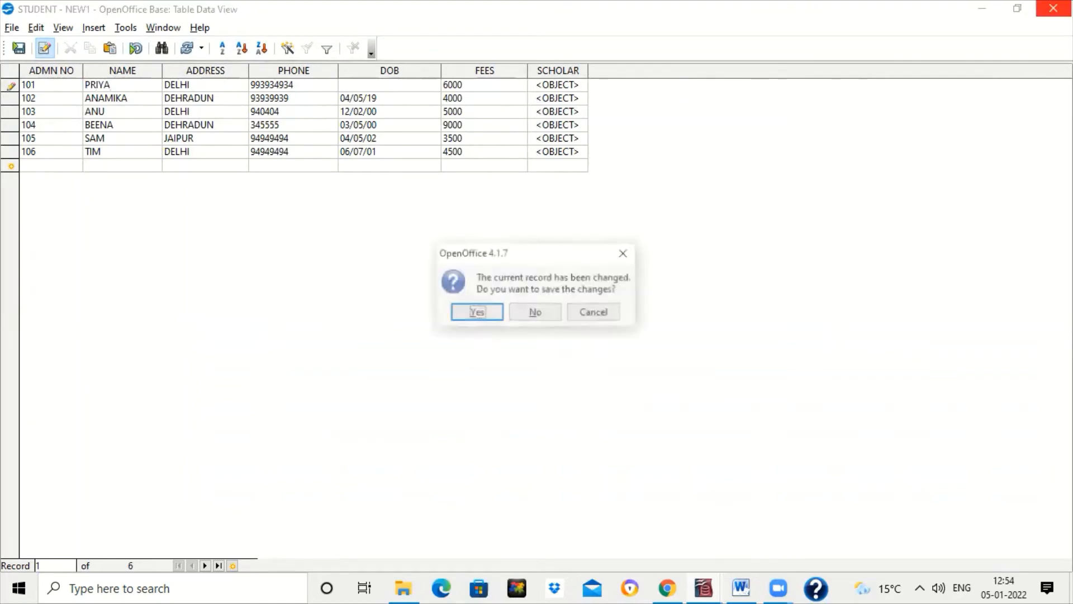
{"action": "left_click", "coordinate": [474, 313]}
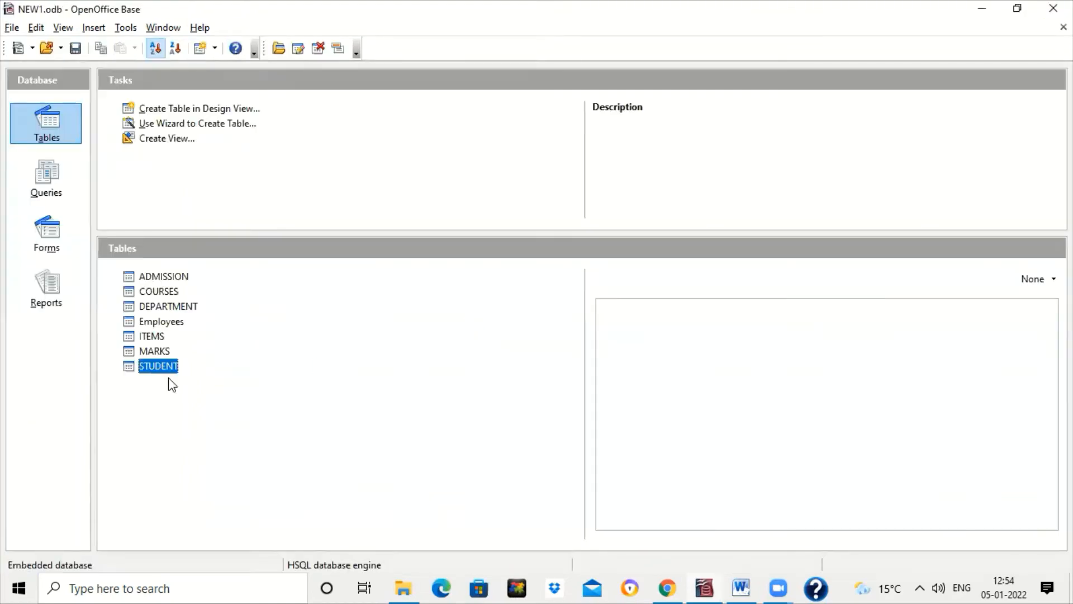
Check the MARKS table's records, then create a query in Design View with the MARKS table added.
{"action": "double_click", "coordinate": [155, 351]}
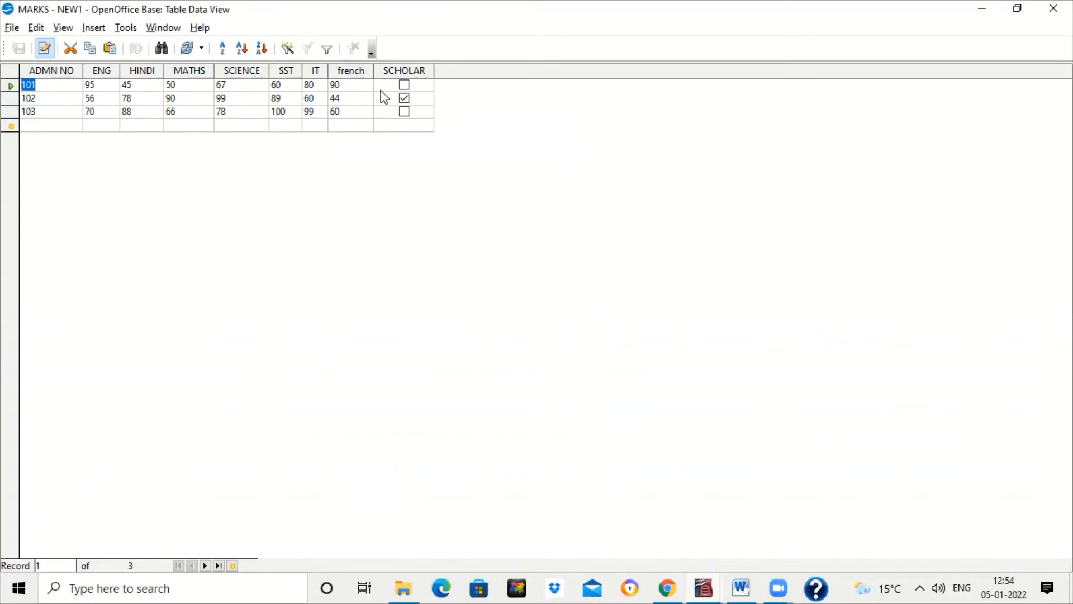
{"action": "left_click", "coordinate": [1053, 8]}
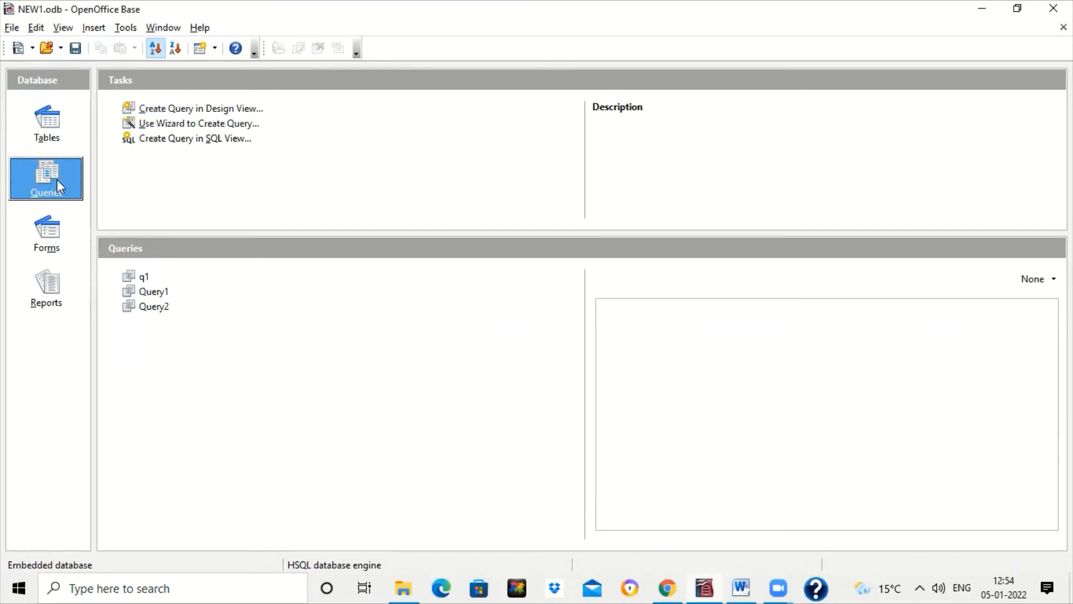
{"action": "left_click", "coordinate": [193, 112]}
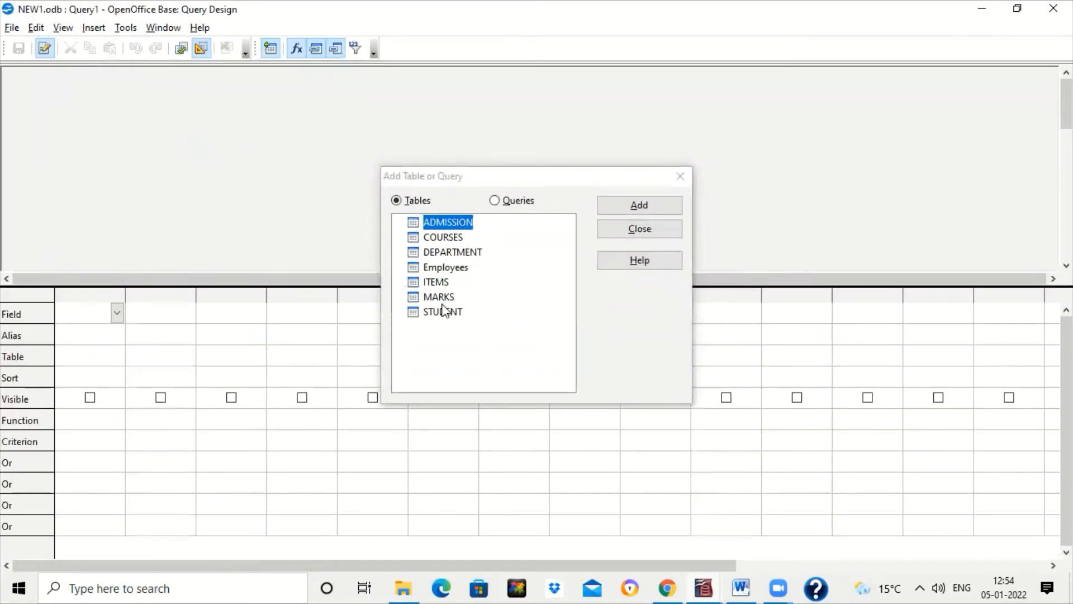
{"action": "left_click", "coordinate": [439, 297]}
{"action": "left_click", "coordinate": [636, 207]}
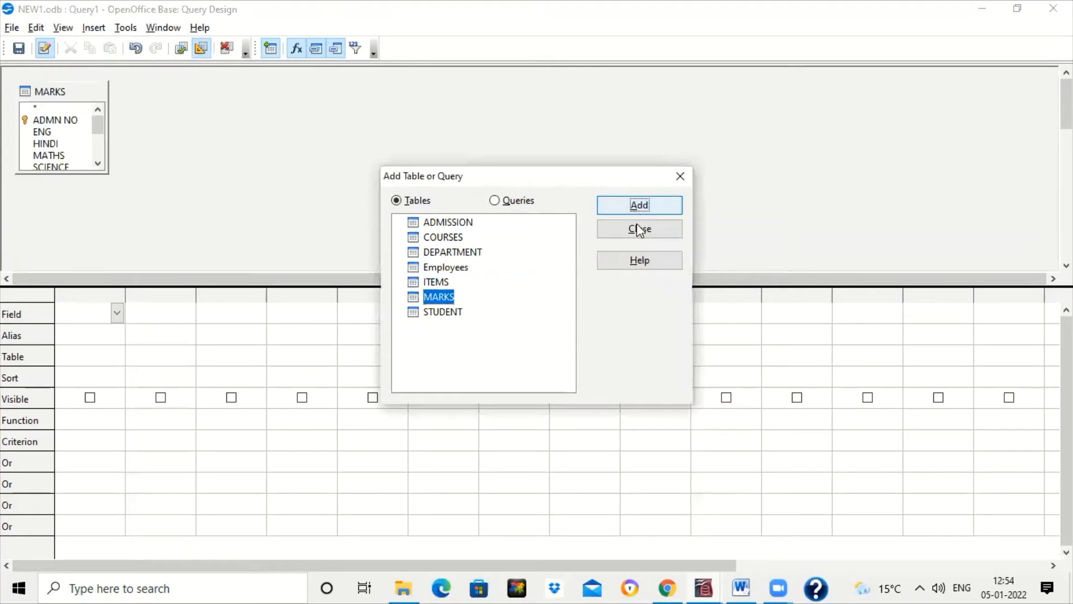
{"action": "left_click", "coordinate": [638, 230]}
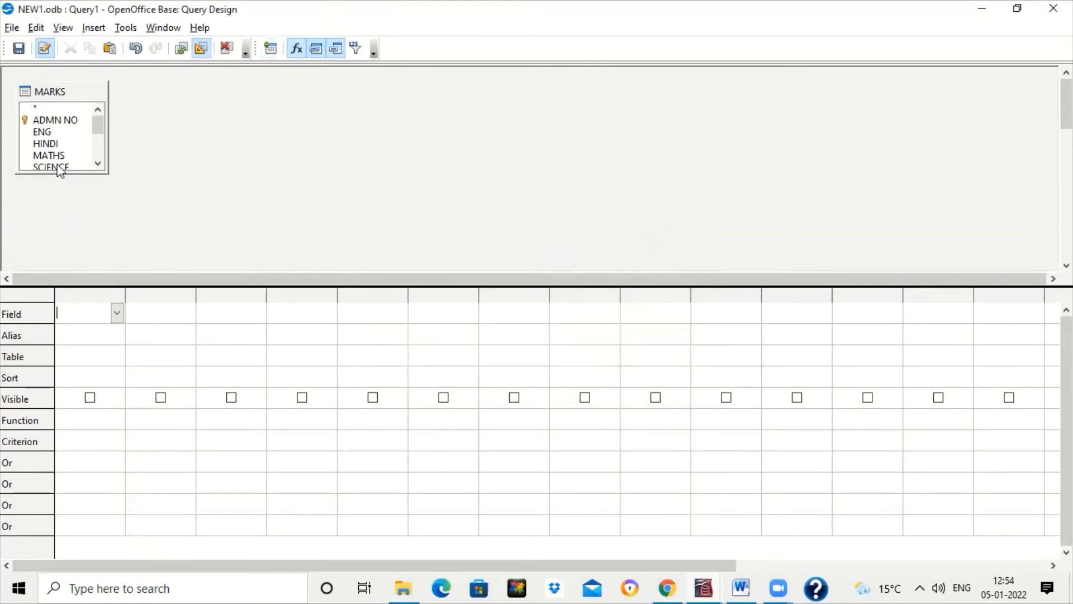
Add the MARKS table's ENG and HINDI fields as the first two query columns.
{"action": "left_click_drag", "start_coordinate": [54, 133], "coordinate": [100, 309]}
{"action": "left_click", "coordinate": [117, 313]}
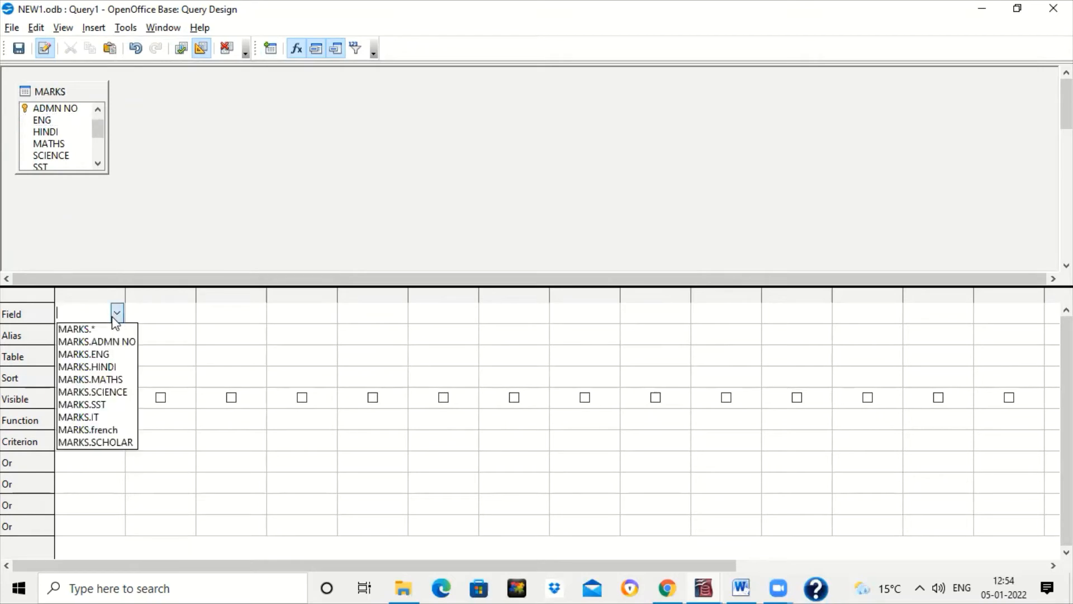
{"action": "left_click", "coordinate": [105, 357]}
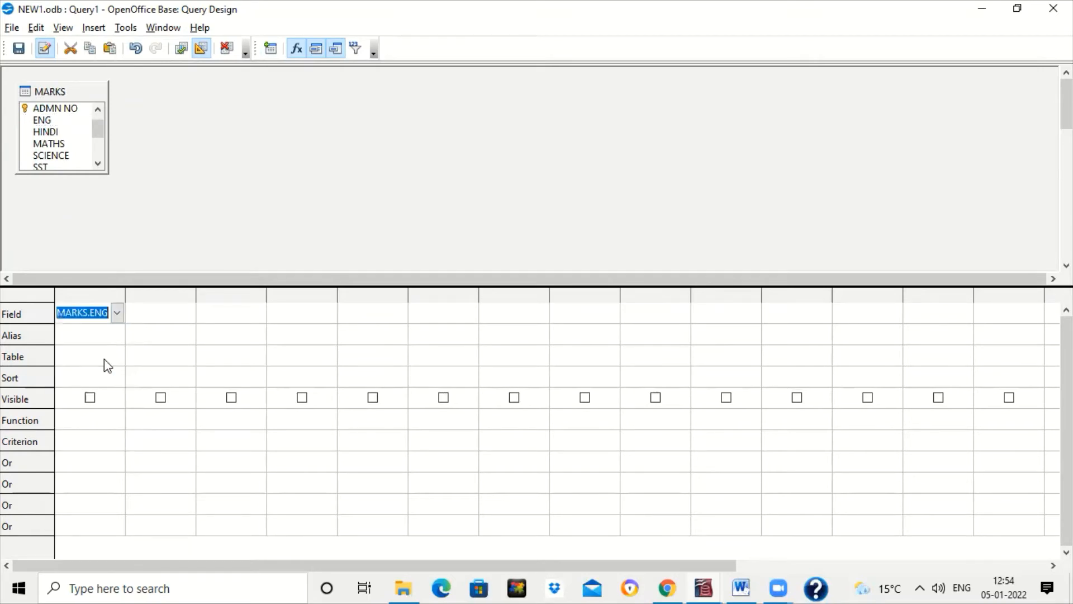
{"action": "left_click", "coordinate": [194, 314]}
{"action": "left_click", "coordinate": [188, 313]}
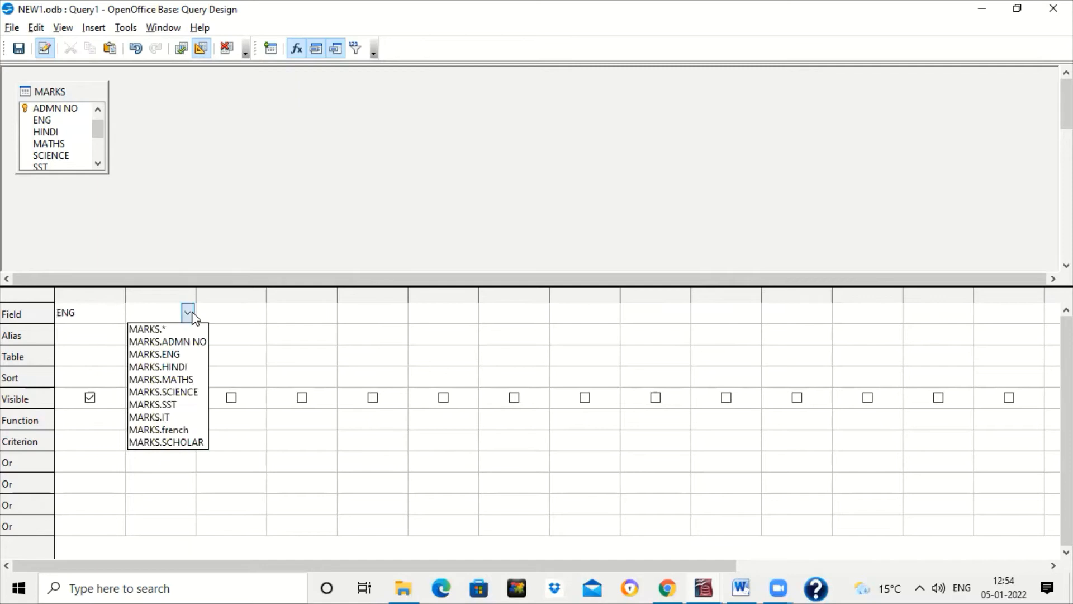
{"action": "left_click", "coordinate": [169, 371]}
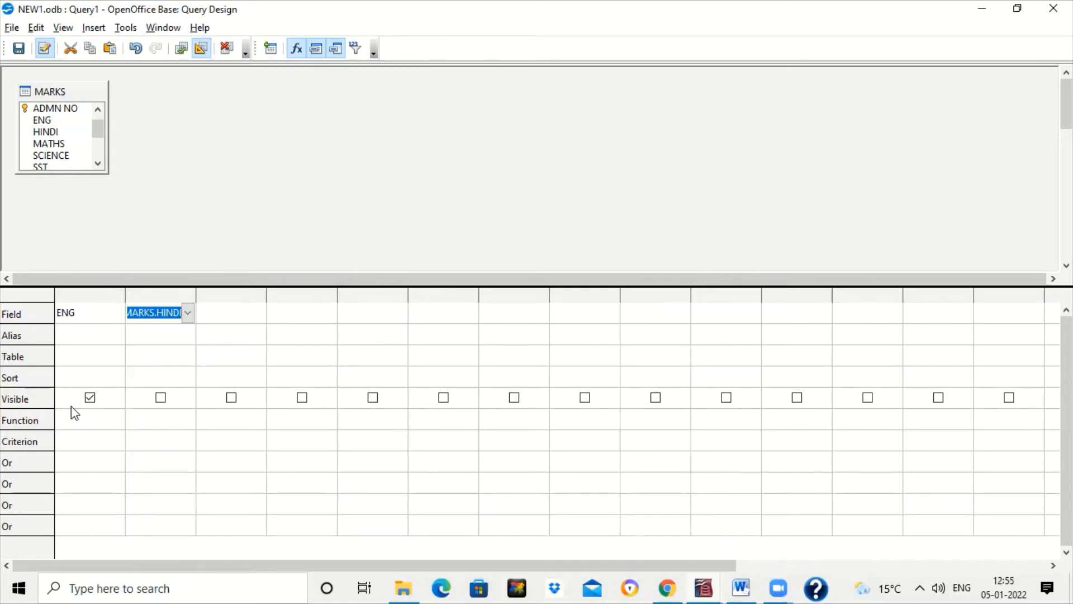
Apply the Maximum function to the ENG column and the Minimum function to the HINDI column.
{"action": "left_click", "coordinate": [80, 417]}
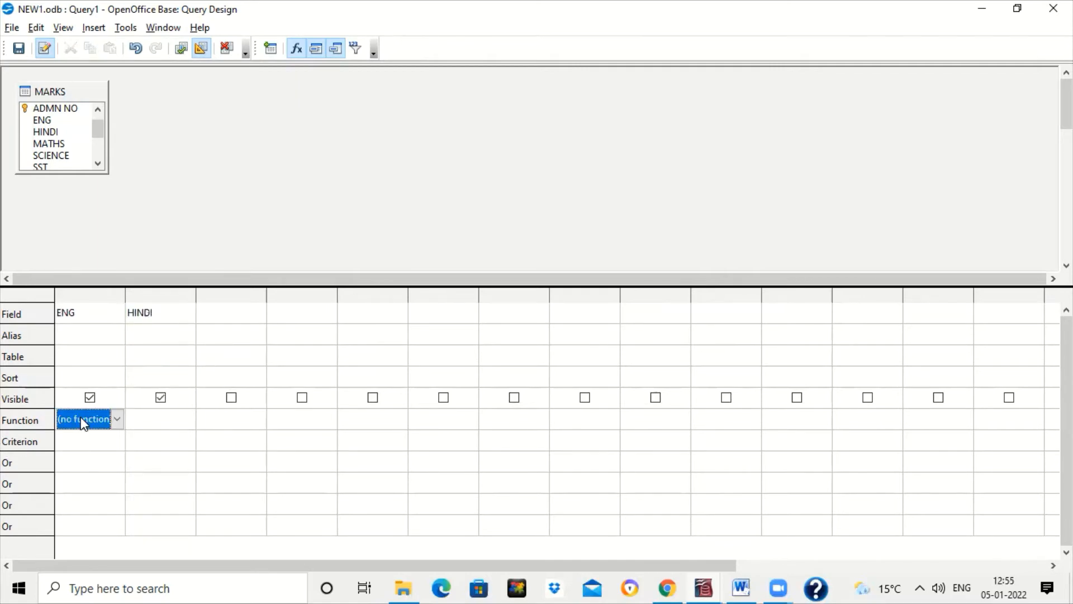
{"action": "left_click", "coordinate": [121, 418]}
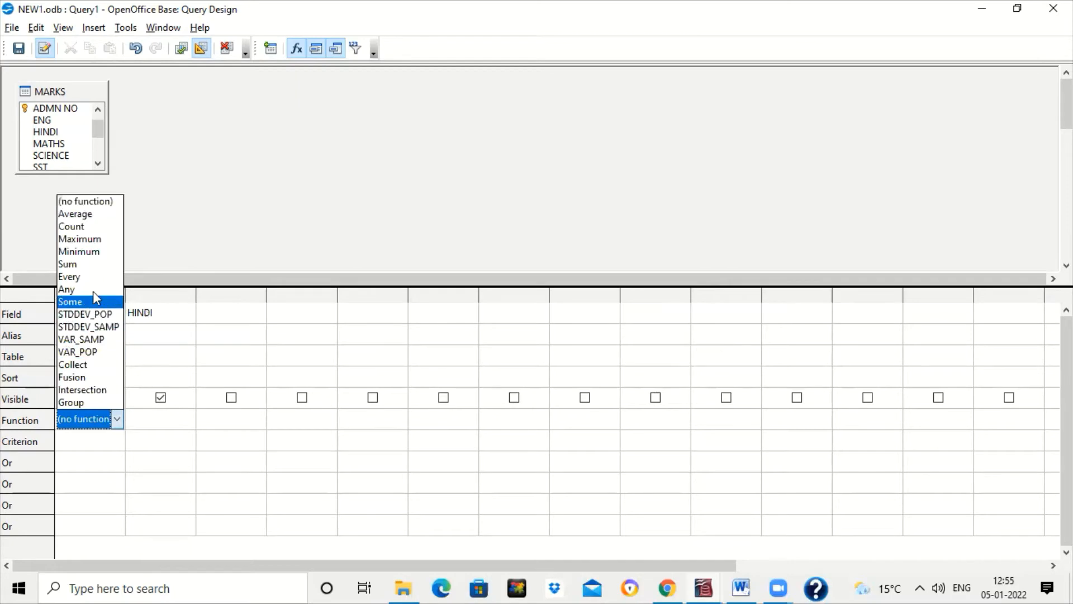
{"action": "left_click", "coordinate": [92, 241]}
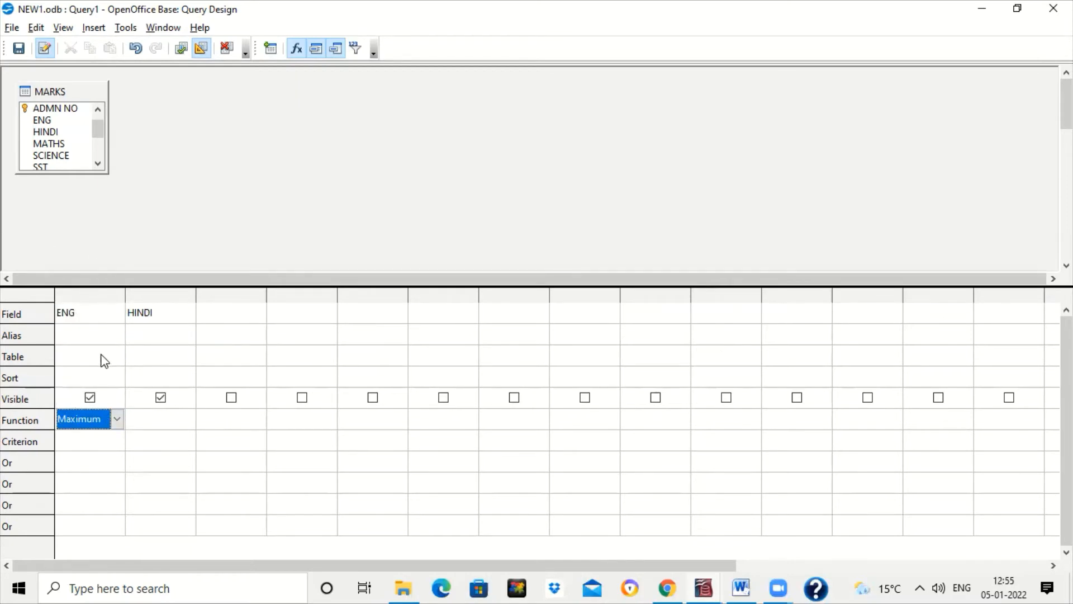
{"action": "left_click", "coordinate": [176, 416]}
{"action": "left_click", "coordinate": [176, 414]}
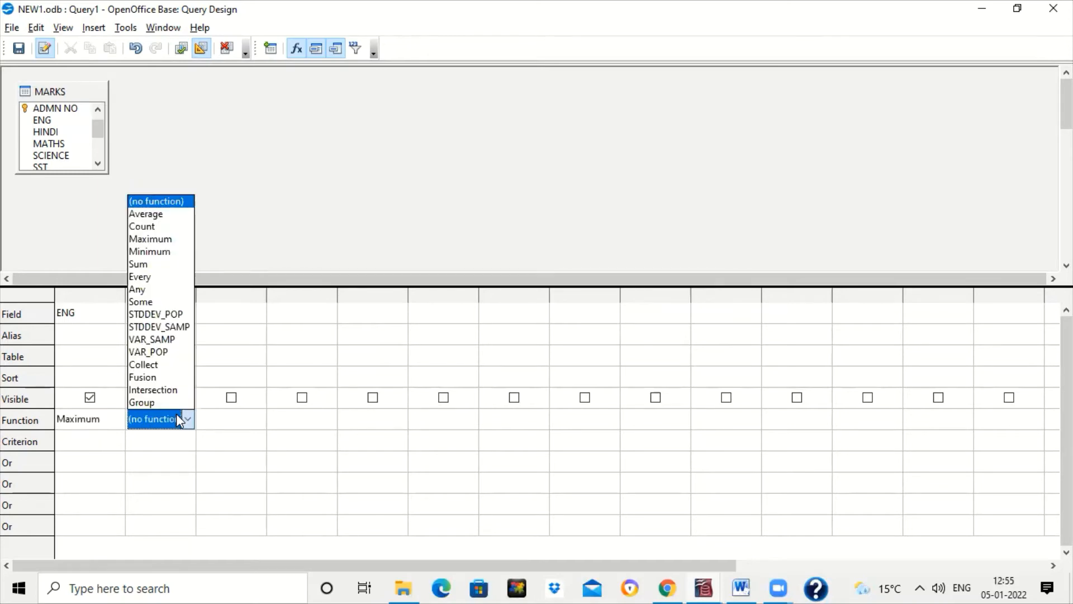
{"action": "left_click", "coordinate": [162, 253]}
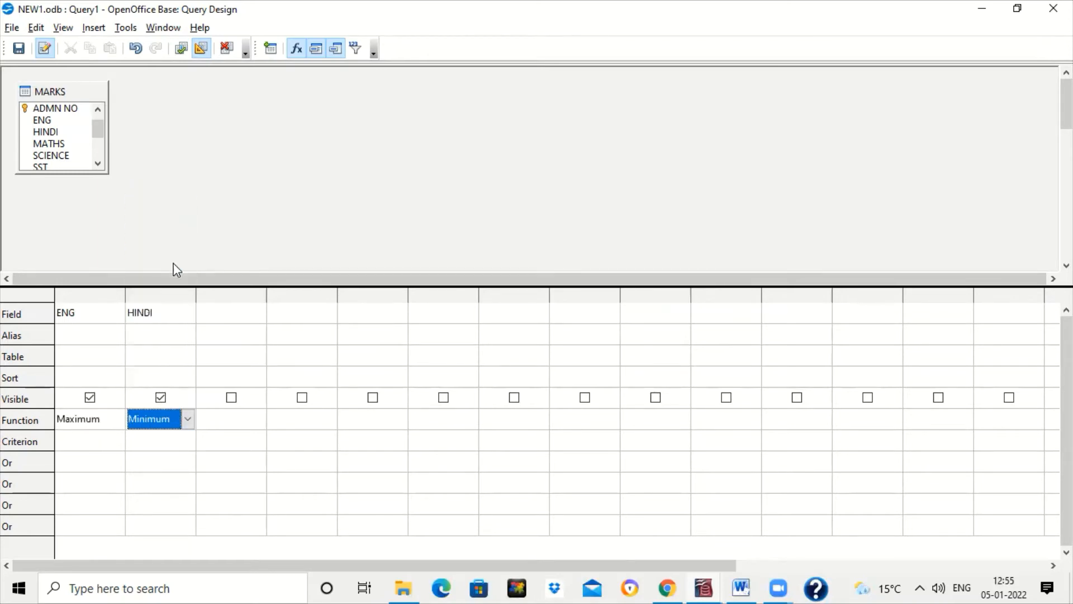
Add the MARKS table's MATHS field as the third query column.
{"action": "left_click", "coordinate": [243, 316]}
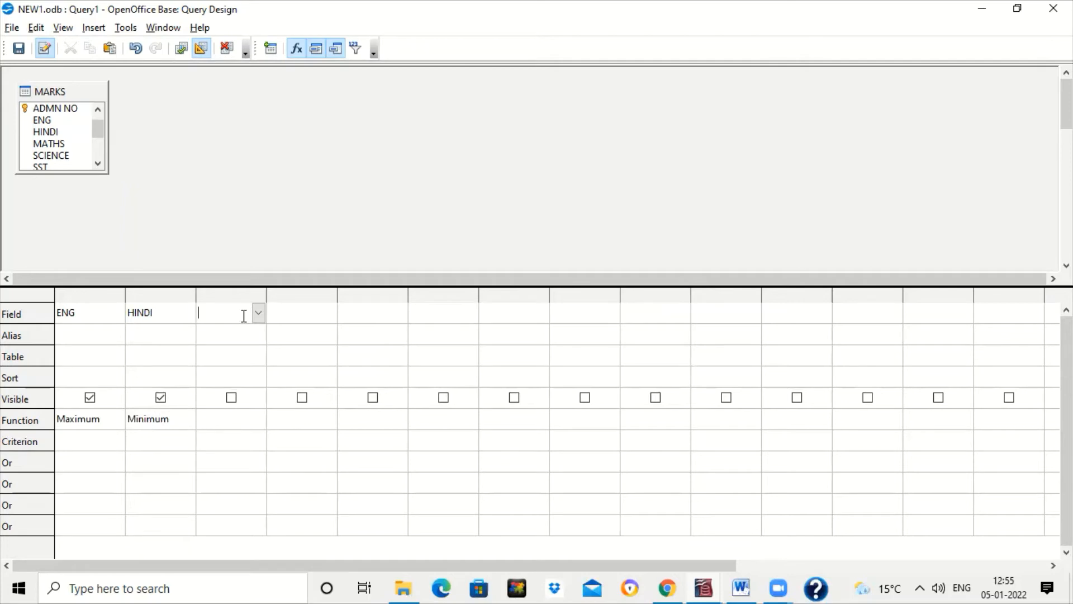
{"action": "left_click", "coordinate": [99, 164]}
{"action": "left_click", "coordinate": [100, 164]}
{"action": "left_click", "coordinate": [99, 164]}
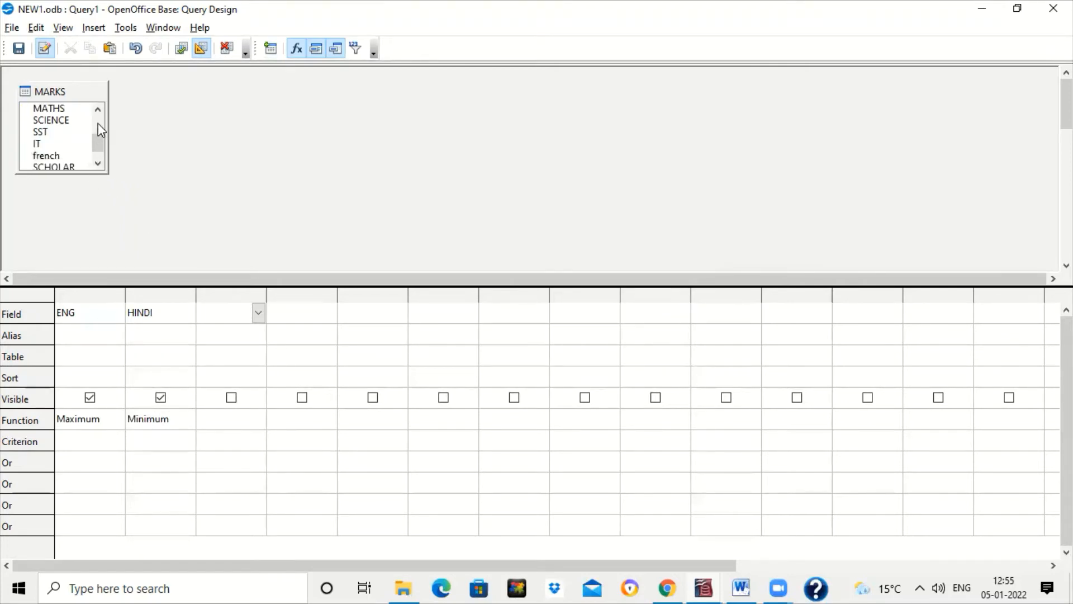
{"action": "left_click", "coordinate": [98, 113]}
{"action": "left_click", "coordinate": [98, 113]}
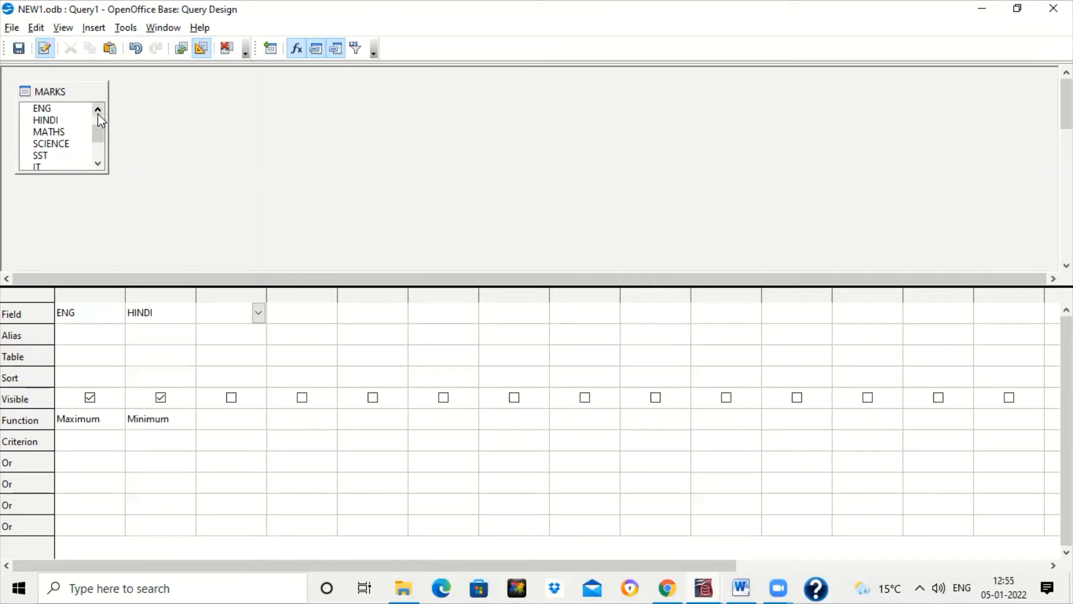
{"action": "left_click", "coordinate": [55, 132]}
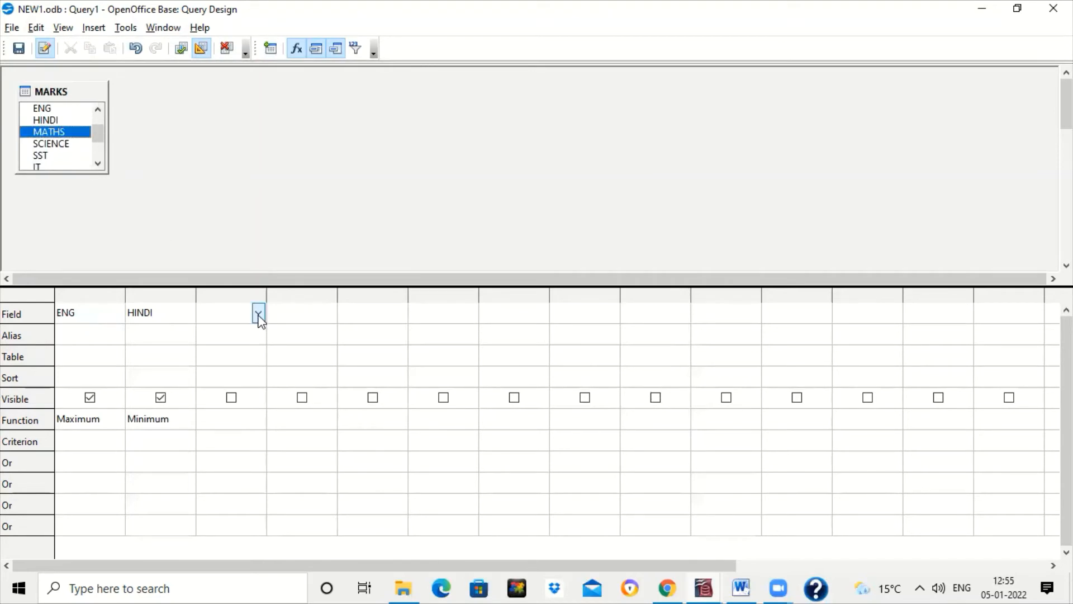
{"action": "left_click", "coordinate": [258, 313]}
{"action": "left_click", "coordinate": [232, 379]}
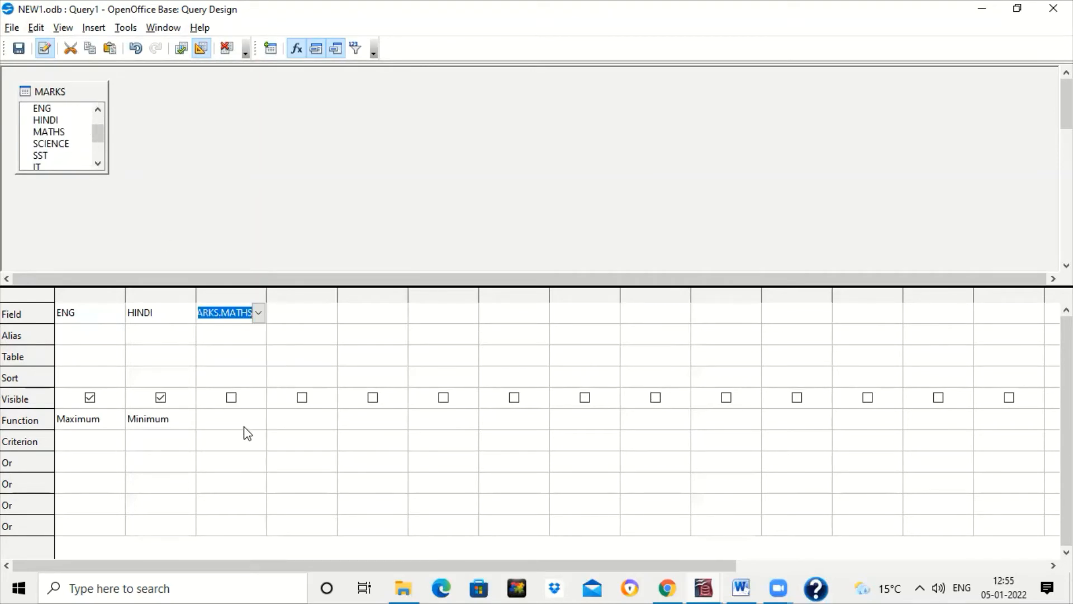
Apply the Sum function to the MATHS column and run the query.
{"action": "left_click", "coordinate": [263, 420]}
{"action": "left_click", "coordinate": [260, 419]}
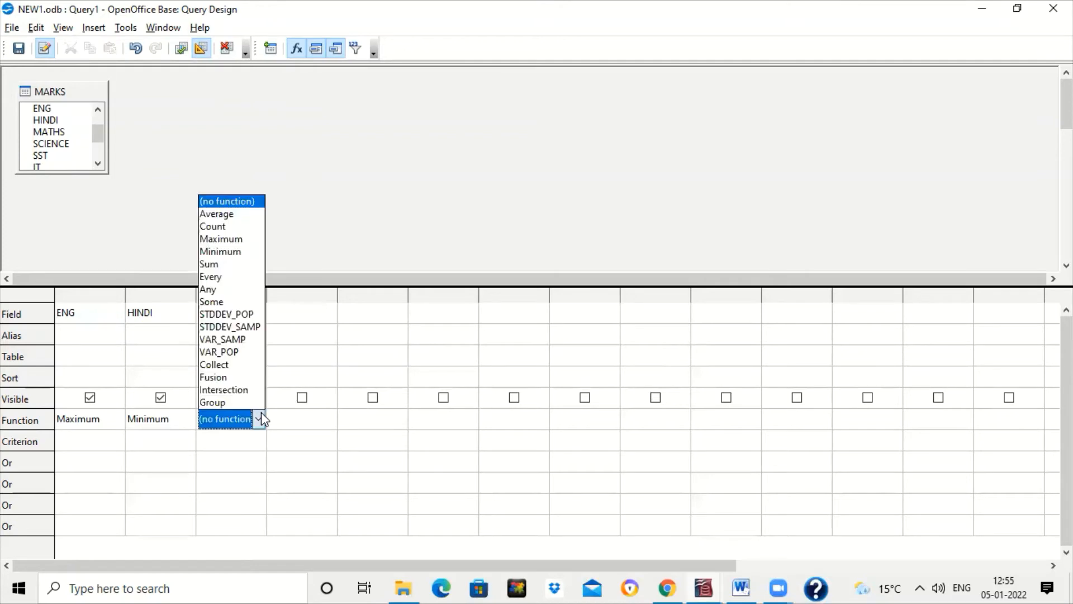
{"action": "left_click", "coordinate": [229, 265]}
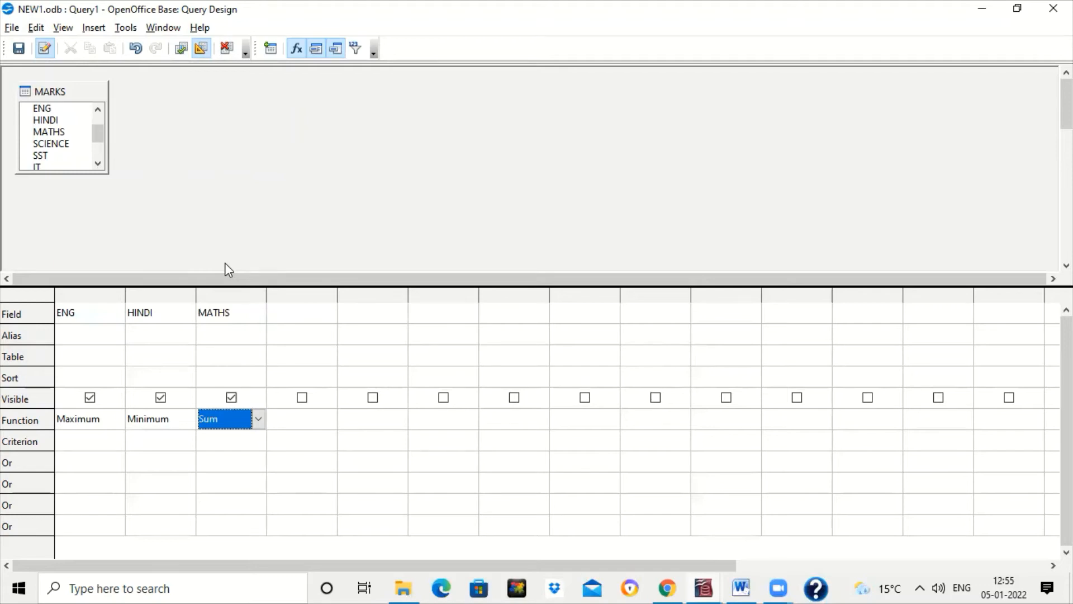
{"action": "key", "text": "F5"}
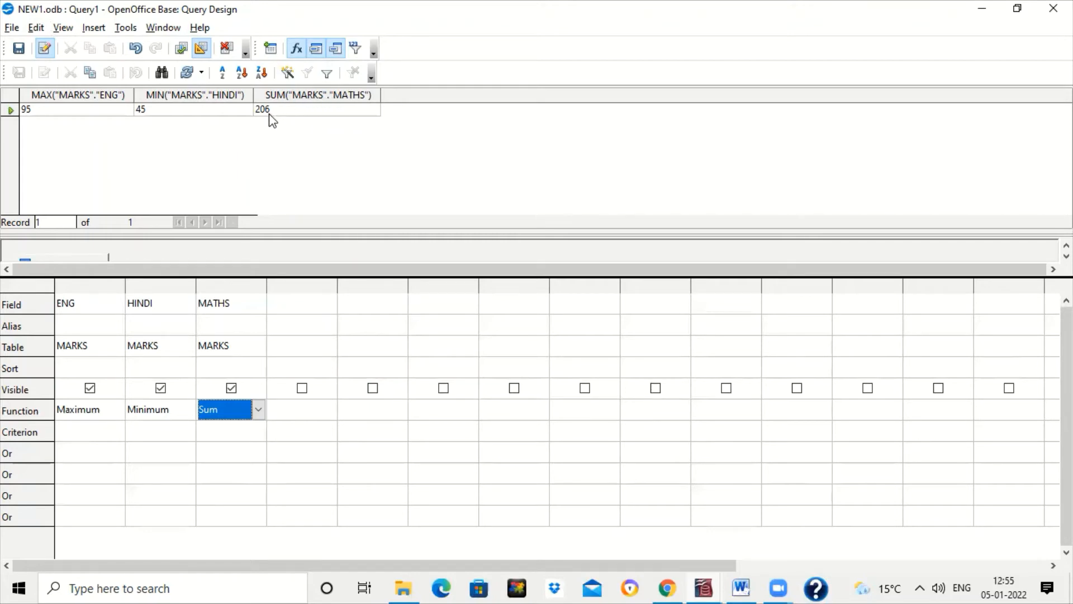
Change the MATHS column's function to Average and rerun the query.
{"action": "left_click", "coordinate": [260, 411]}
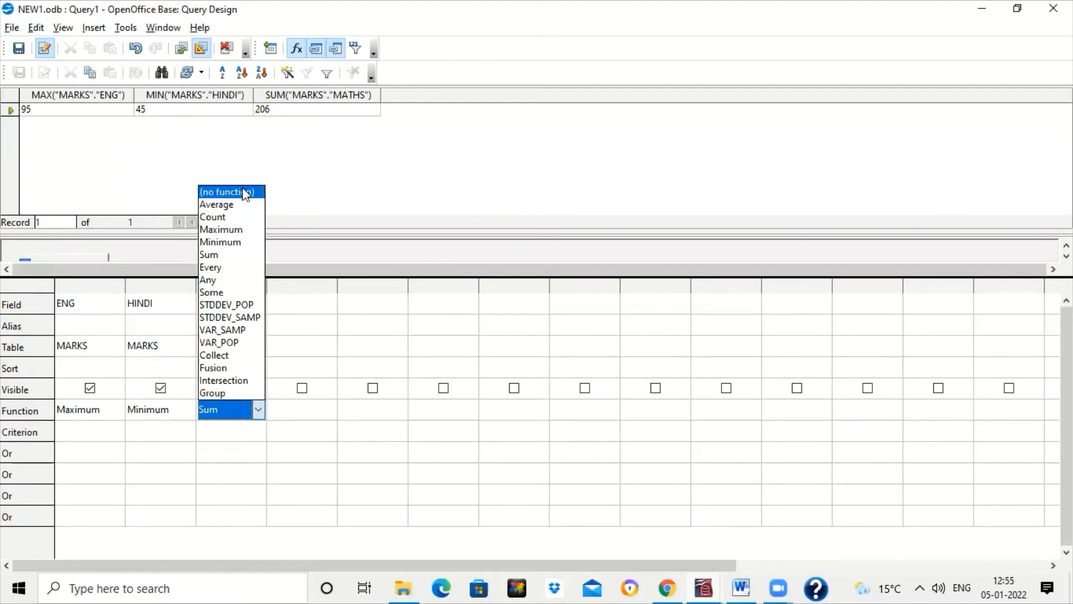
{"action": "left_click", "coordinate": [259, 412]}
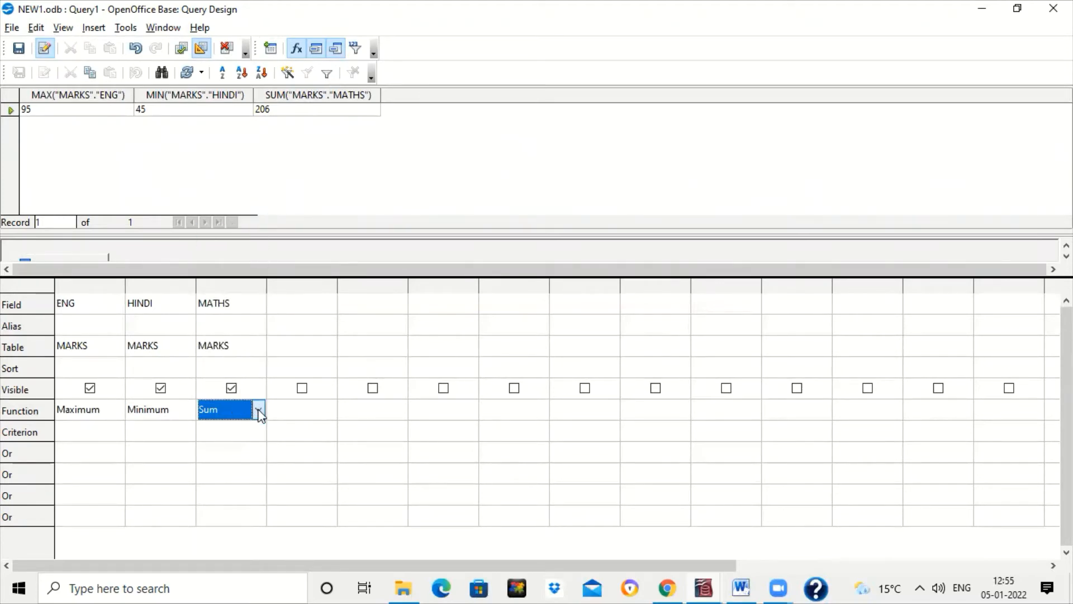
{"action": "left_click", "coordinate": [259, 412]}
{"action": "left_click", "coordinate": [246, 206]}
{"action": "key", "text": "F5"}
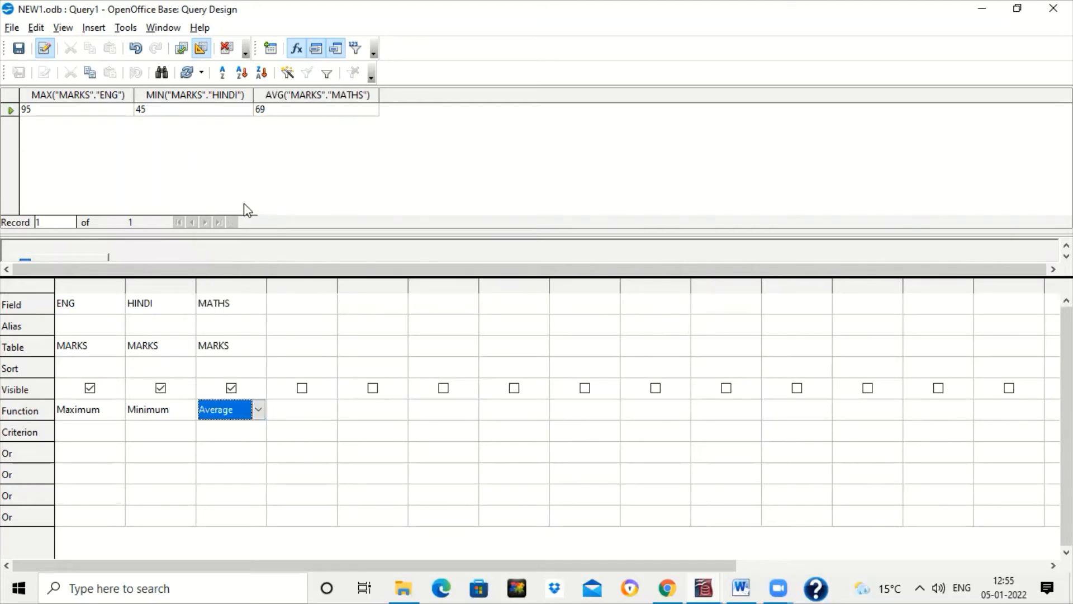
{"action": "left_click", "coordinate": [281, 115]}
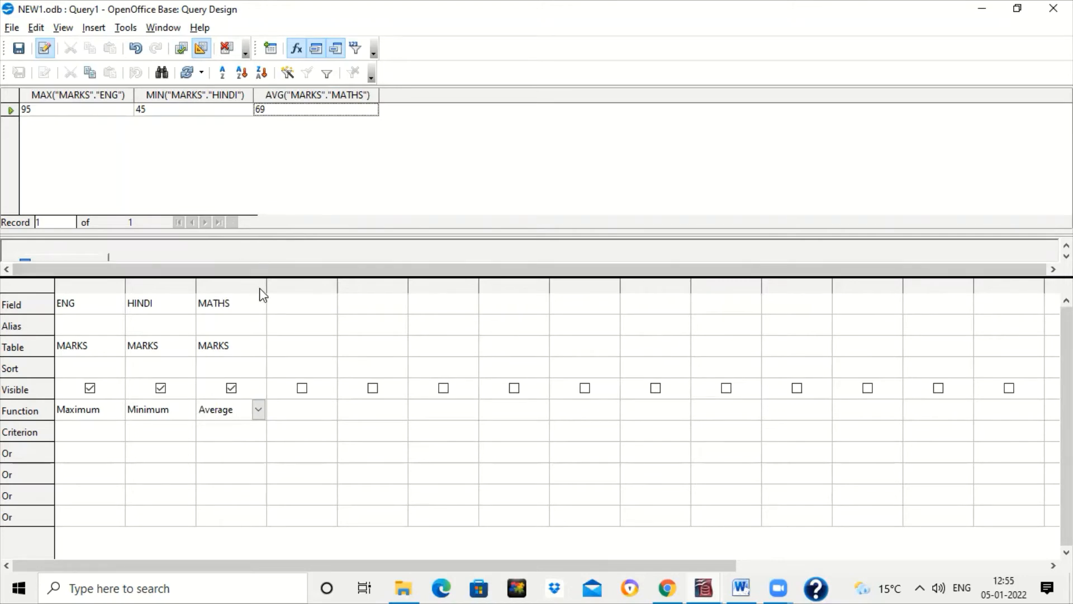
Replace the fields of the first two query columns with ADMN NO and ENG.
{"action": "left_click", "coordinate": [118, 414]}
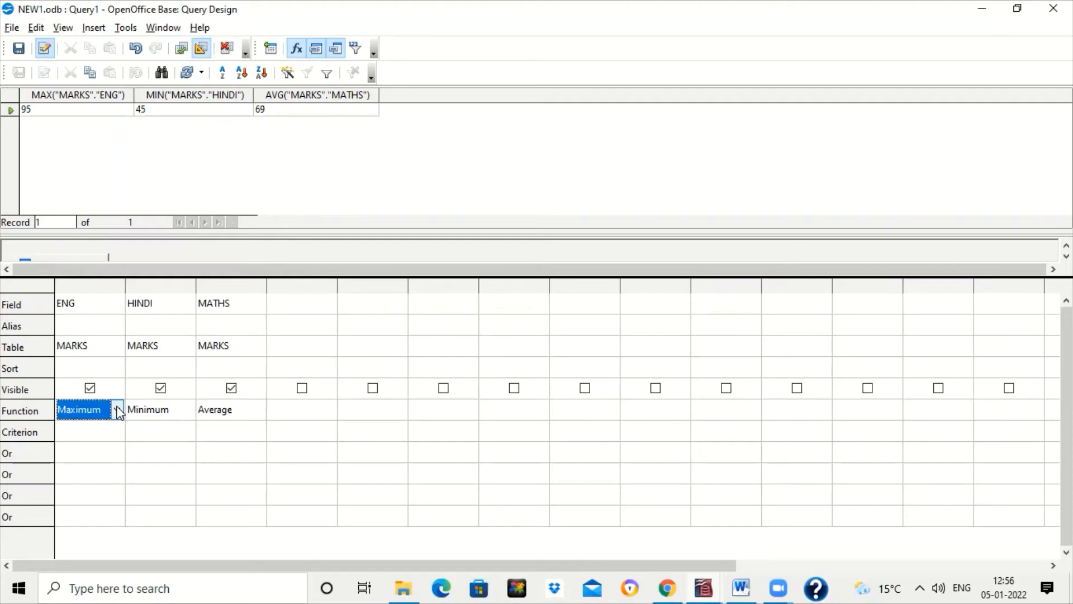
{"action": "left_click", "coordinate": [119, 309]}
{"action": "left_click", "coordinate": [117, 305]}
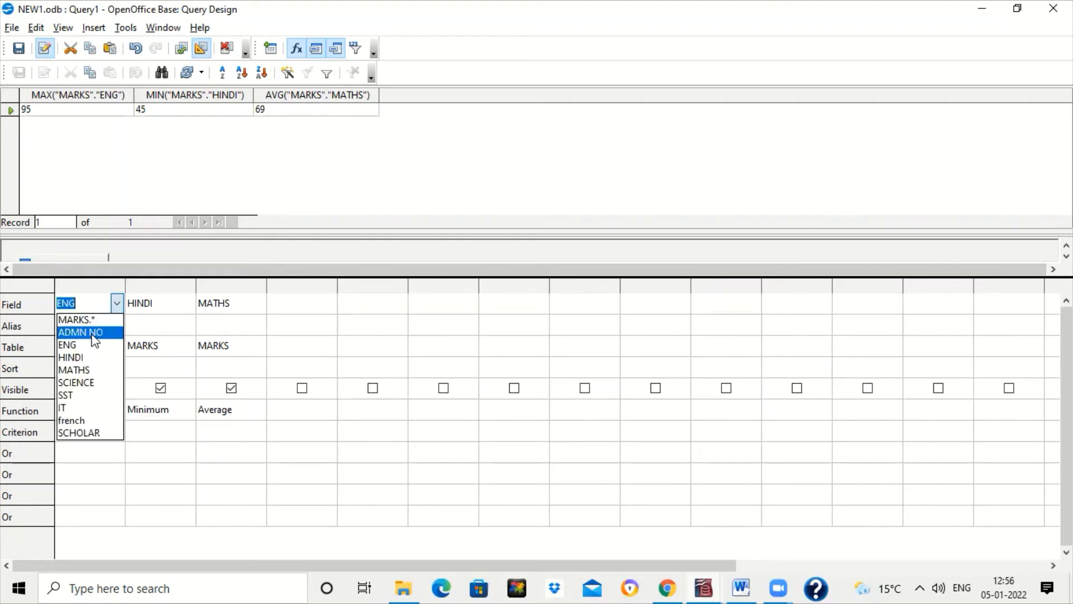
{"action": "left_click", "coordinate": [93, 334]}
{"action": "left_click", "coordinate": [186, 311]}
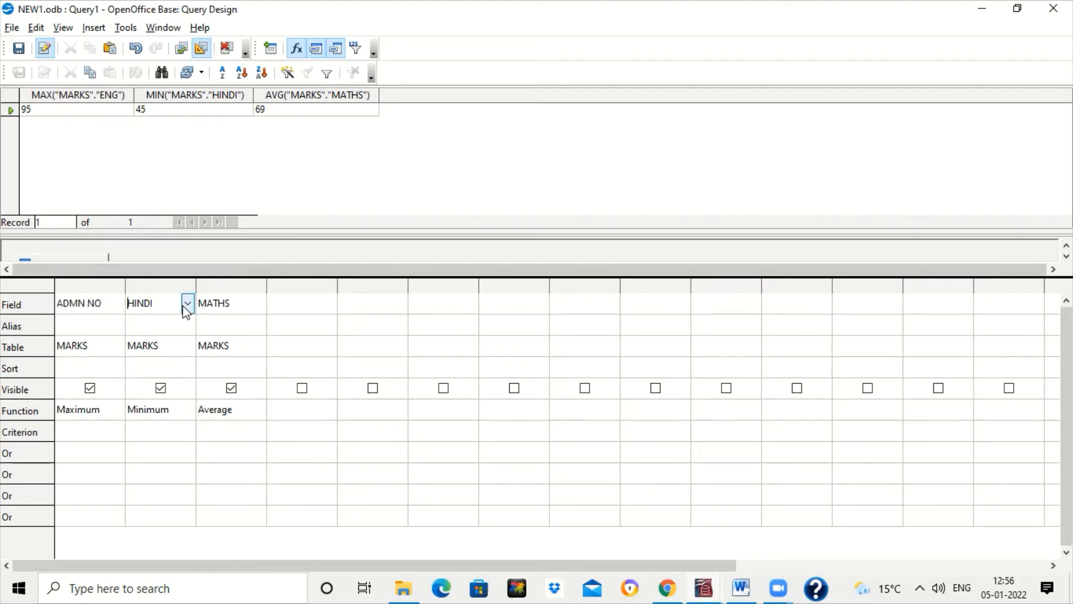
{"action": "left_click", "coordinate": [187, 305]}
{"action": "left_click", "coordinate": [164, 347]}
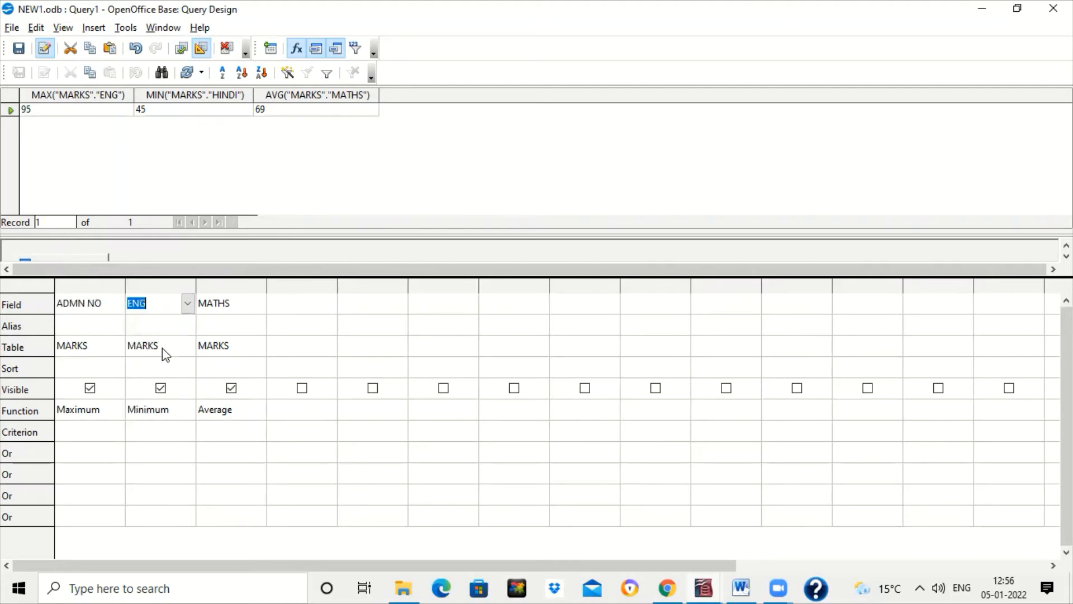
Change the third column's field to HINDI and add MATHS as the fourth query column.
{"action": "left_click", "coordinate": [244, 309]}
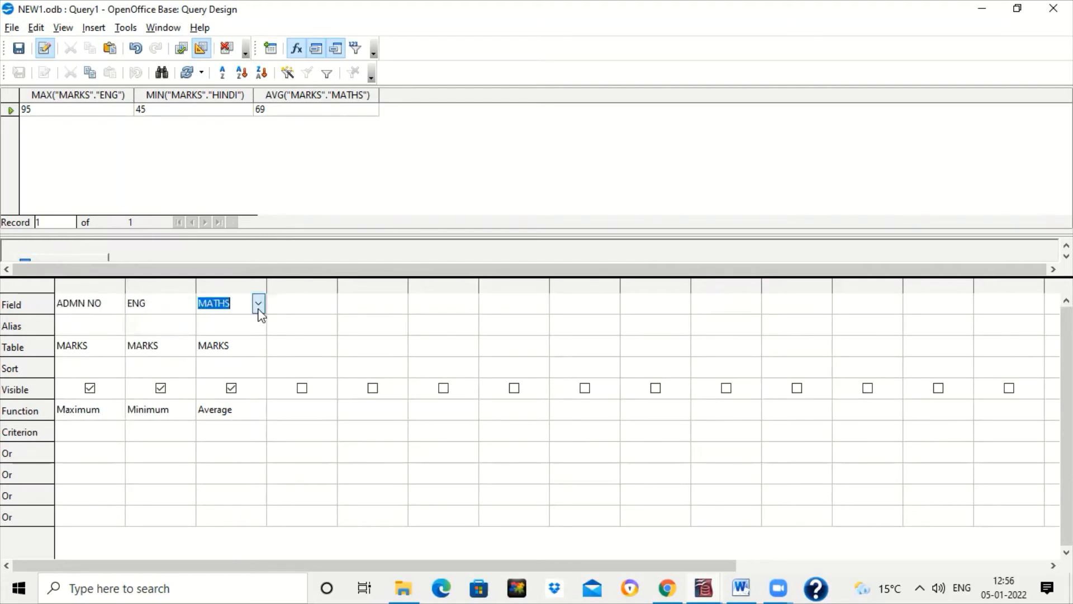
{"action": "left_click", "coordinate": [258, 304]}
{"action": "left_click", "coordinate": [243, 356]}
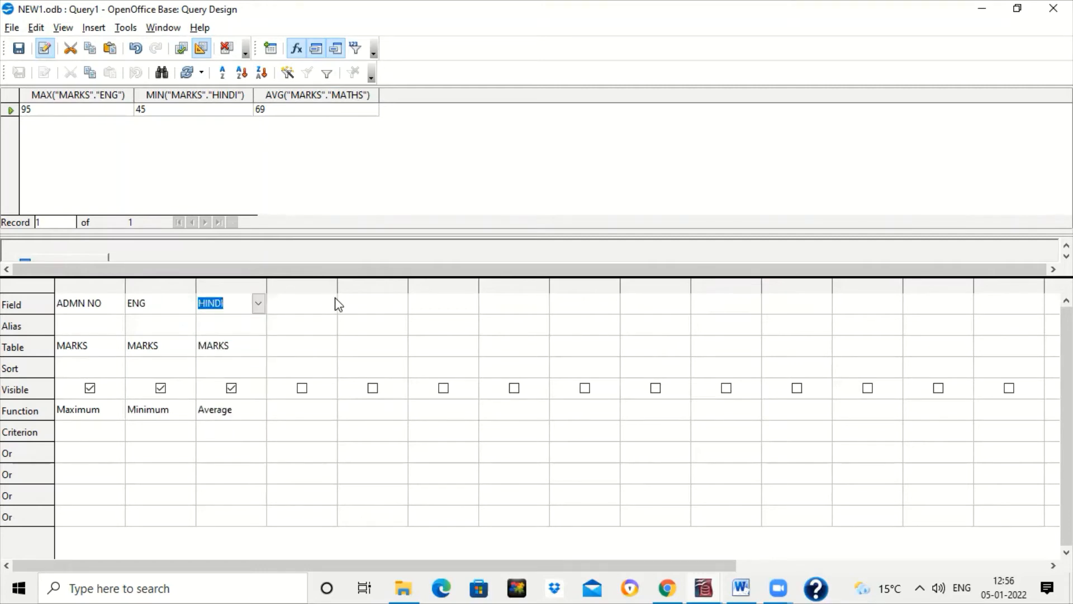
{"action": "left_click", "coordinate": [338, 305]}
{"action": "left_click", "coordinate": [332, 302]}
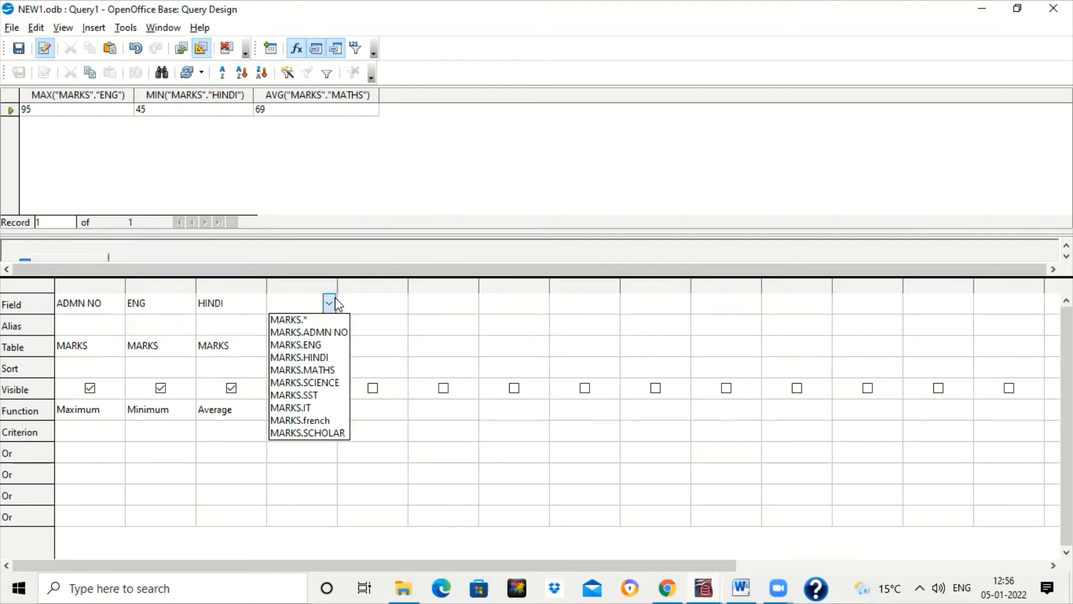
{"action": "left_click", "coordinate": [321, 369]}
Set the ADMN NO, ENG and HINDI columns to no function.
{"action": "left_click", "coordinate": [92, 412]}
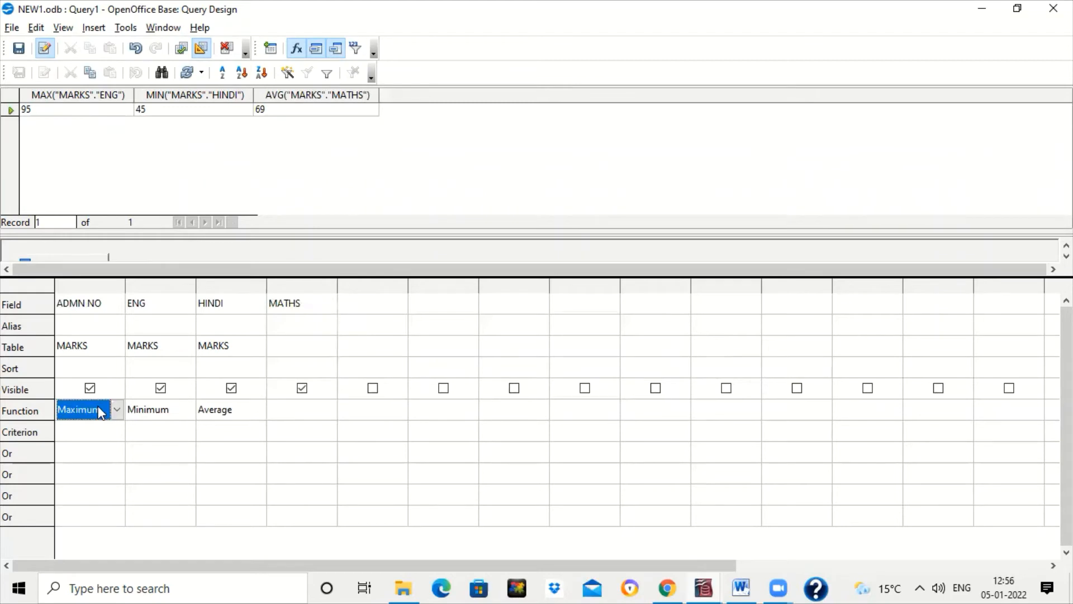
{"action": "left_click", "coordinate": [117, 409]}
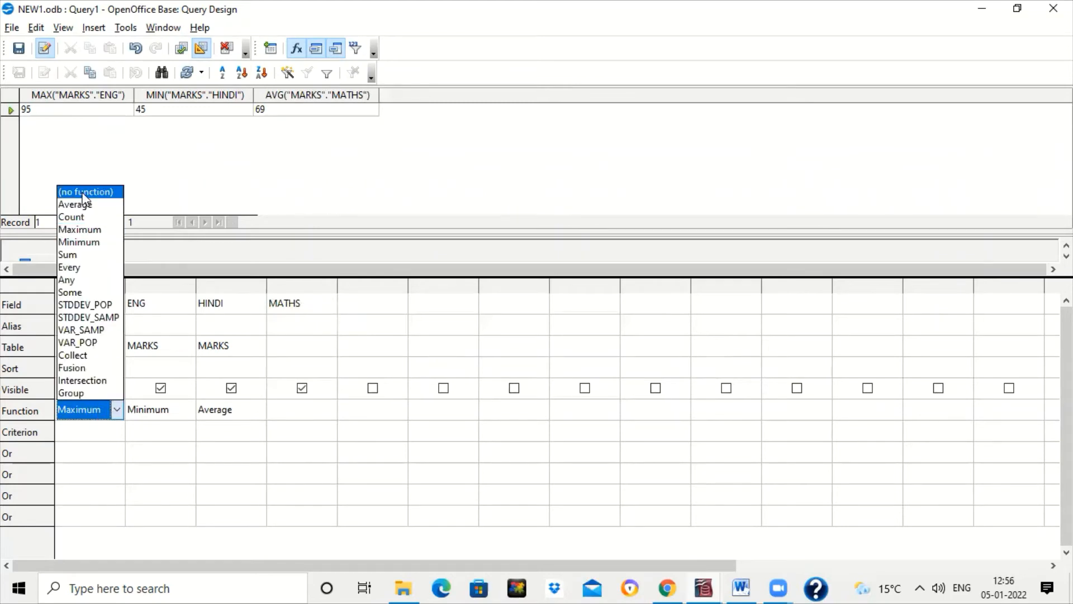
{"action": "left_click", "coordinate": [82, 193]}
{"action": "left_click", "coordinate": [188, 416]}
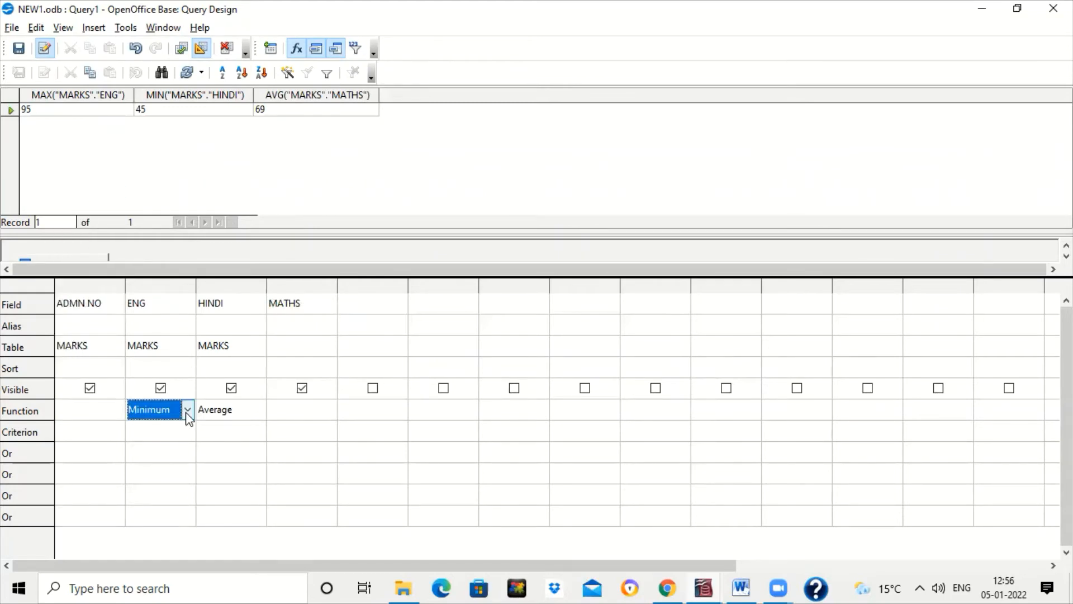
{"action": "left_click", "coordinate": [188, 416]}
{"action": "left_click", "coordinate": [144, 189]}
{"action": "left_click", "coordinate": [260, 414]}
{"action": "left_click", "coordinate": [259, 411]}
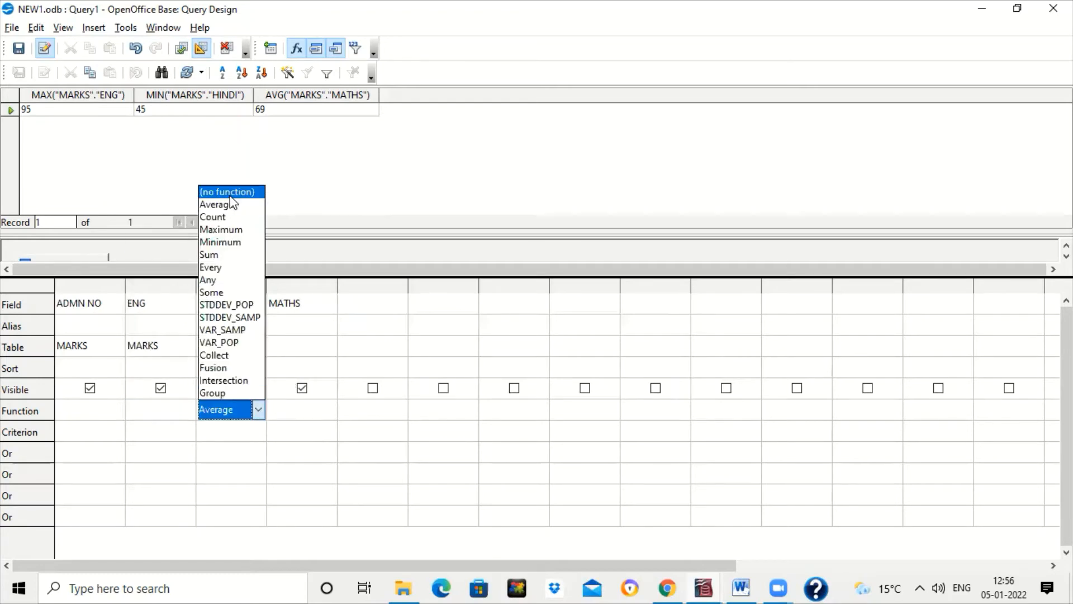
{"action": "left_click", "coordinate": [231, 197]}
Add a calculated fifth column with the expression ENG+HINDI+MATHS and run the query.
{"action": "left_click", "coordinate": [362, 300]}
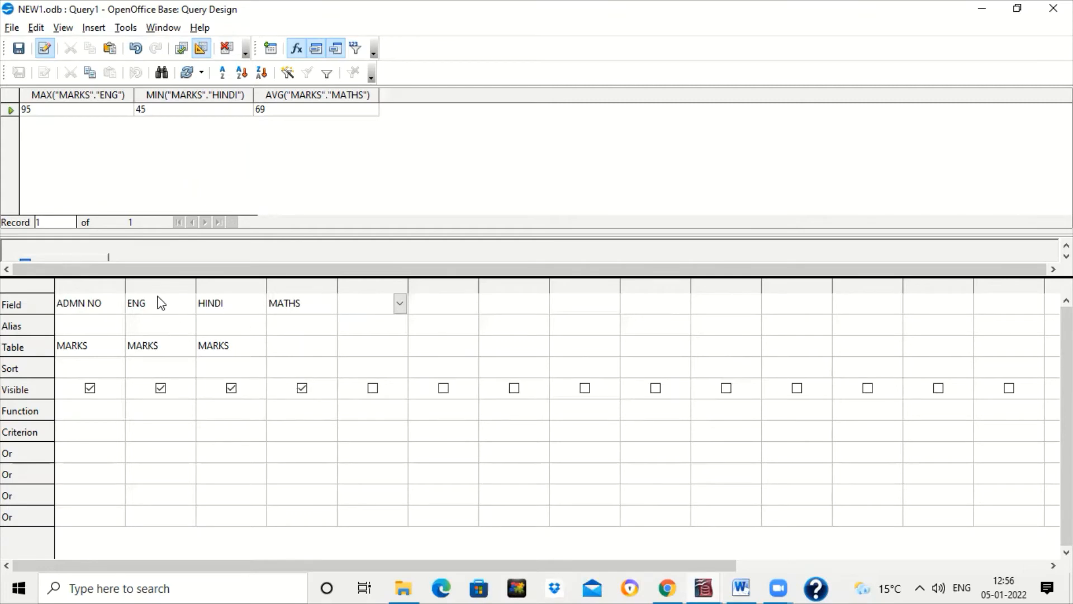
{"action": "type", "text": "ENG"}
{"action": "type", "text": "+HINDI"}
{"action": "type", "text": "+MATHS"}
{"action": "key", "text": "F5"}
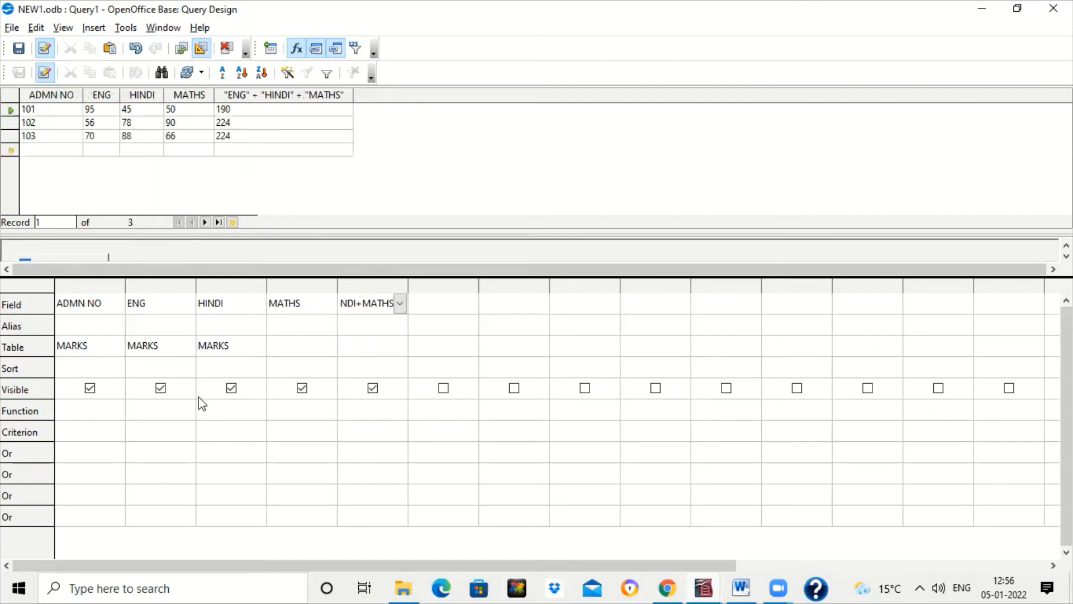
Give the calculated column the alias TOTAL MARKS and rerun the query.
{"action": "left_click", "coordinate": [400, 304]}
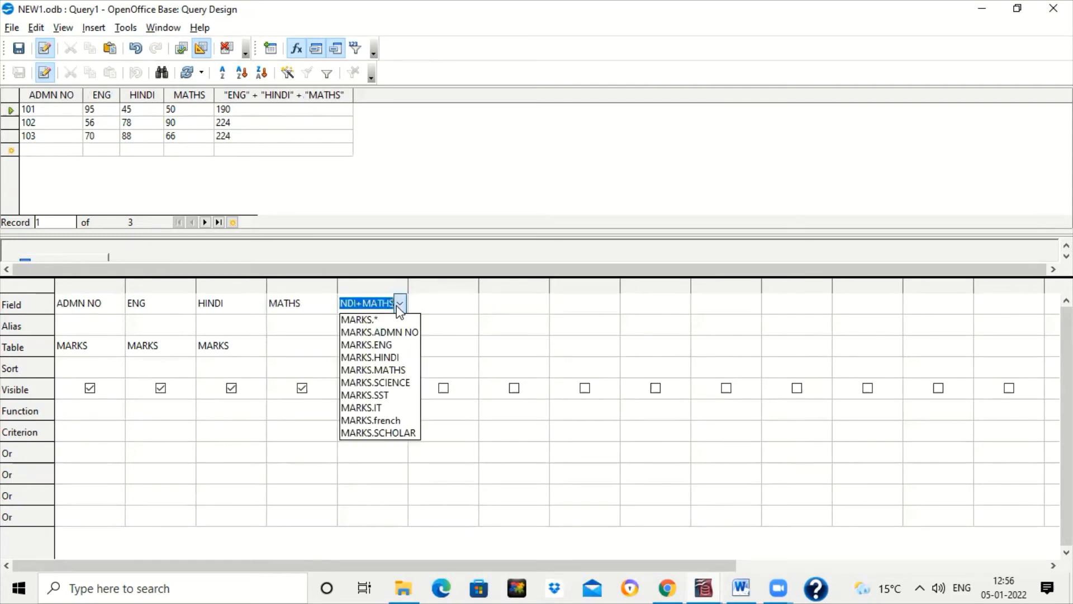
{"action": "left_click", "coordinate": [400, 304]}
{"action": "left_click", "coordinate": [374, 302]}
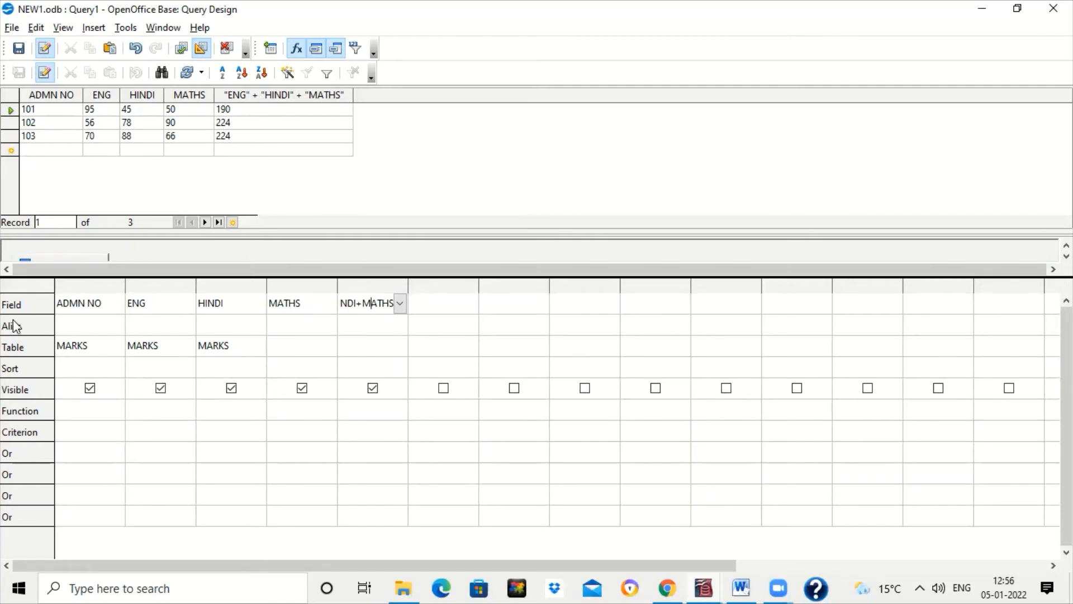
{"action": "left_click", "coordinate": [362, 324]}
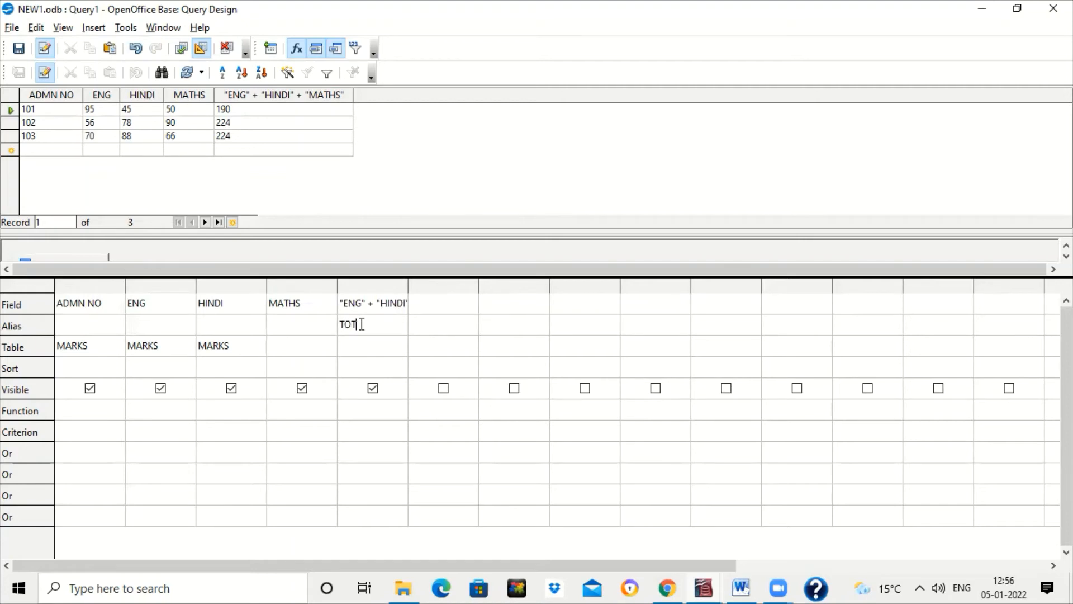
{"action": "type", "text": "TOTAL MARKS"}
{"action": "key", "text": "F5"}
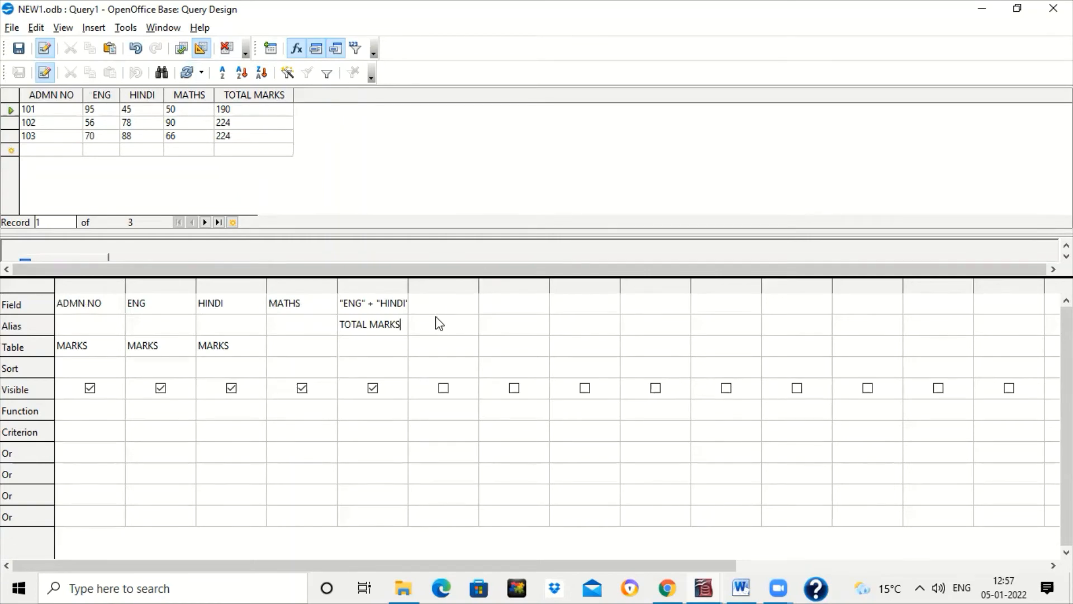
Close the query design, discarding its changes instead of saving them.
{"action": "left_click", "coordinate": [1053, 8]}
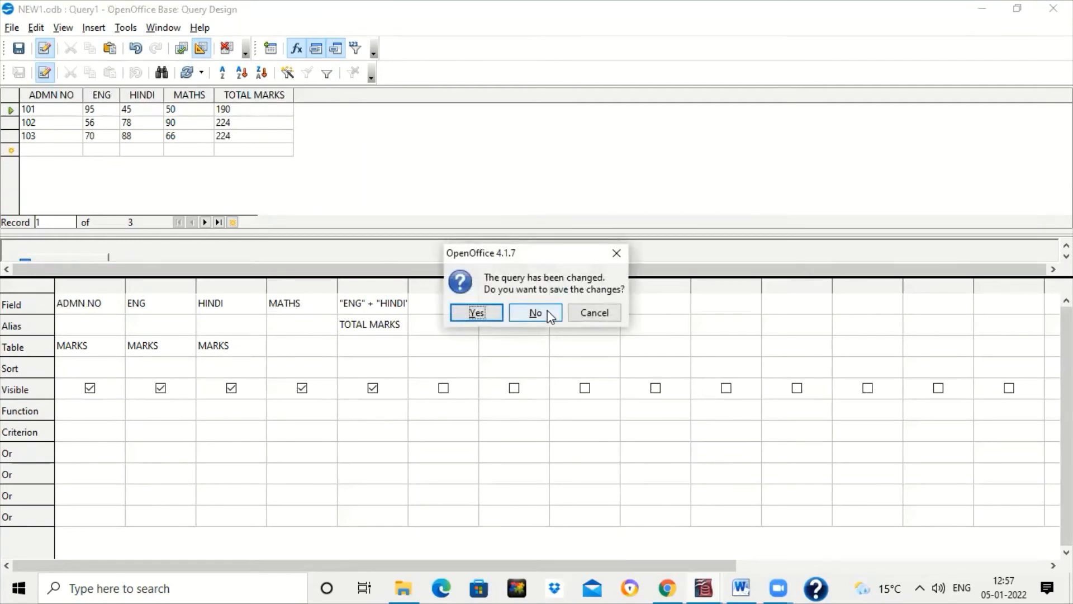
{"action": "left_click", "coordinate": [494, 317]}
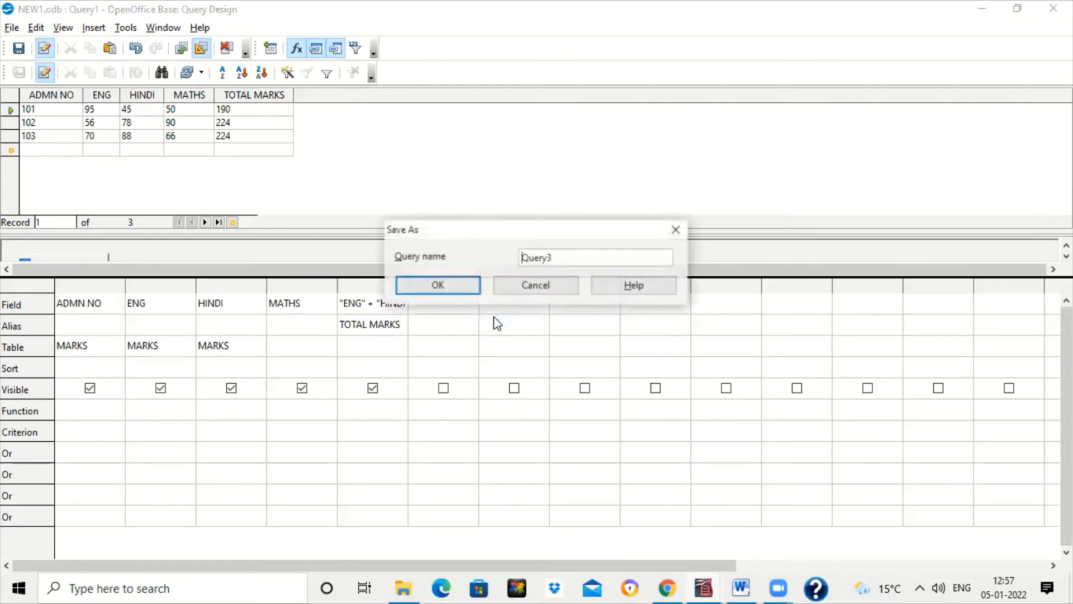
{"action": "left_click", "coordinate": [528, 290]}
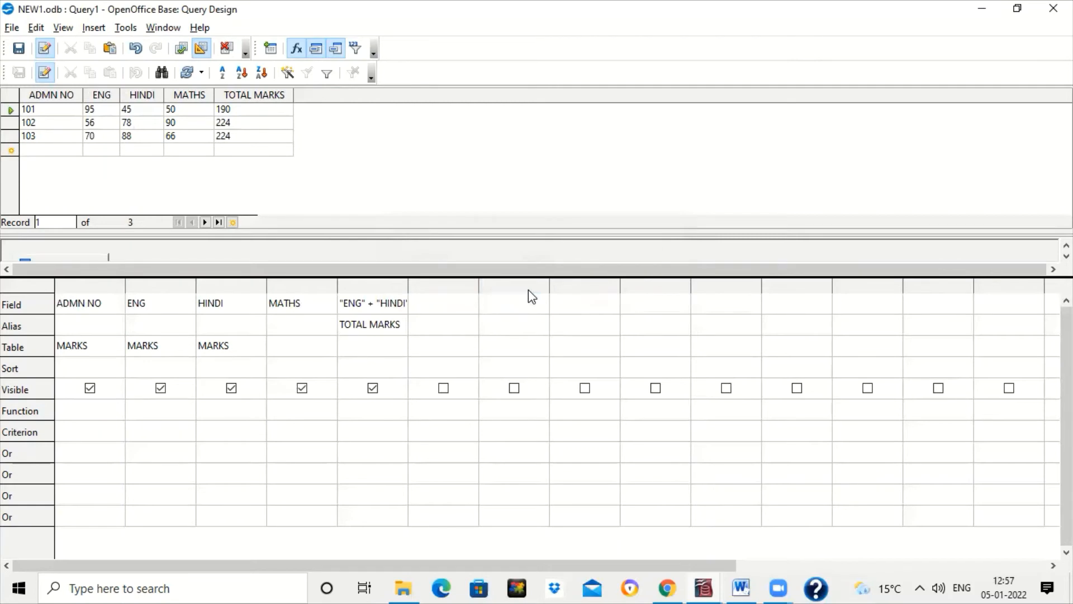
{"action": "left_click", "coordinate": [1053, 9]}
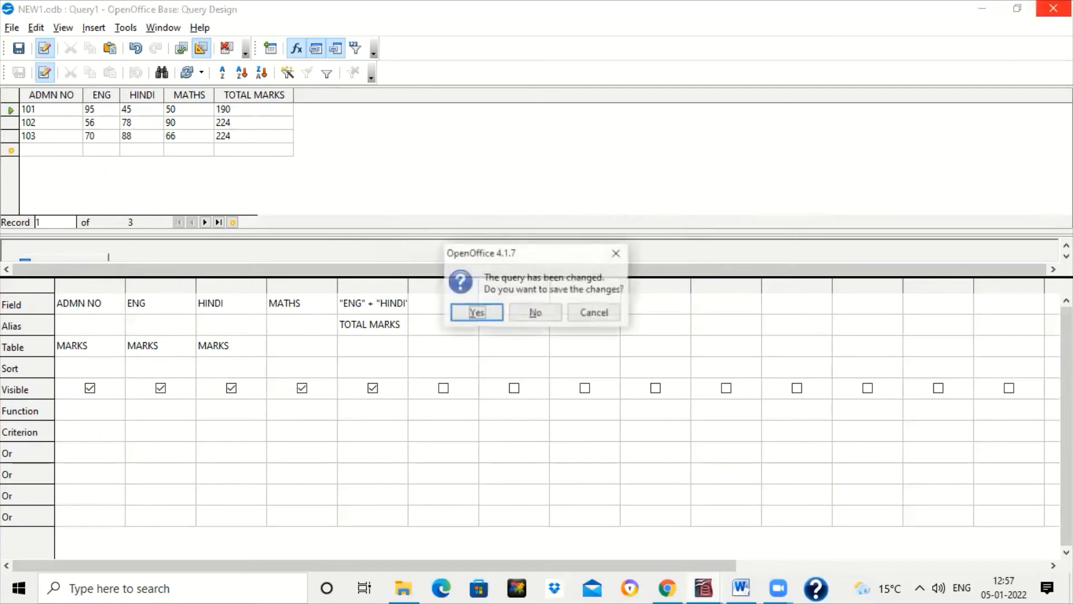
{"action": "left_click", "coordinate": [535, 313]}
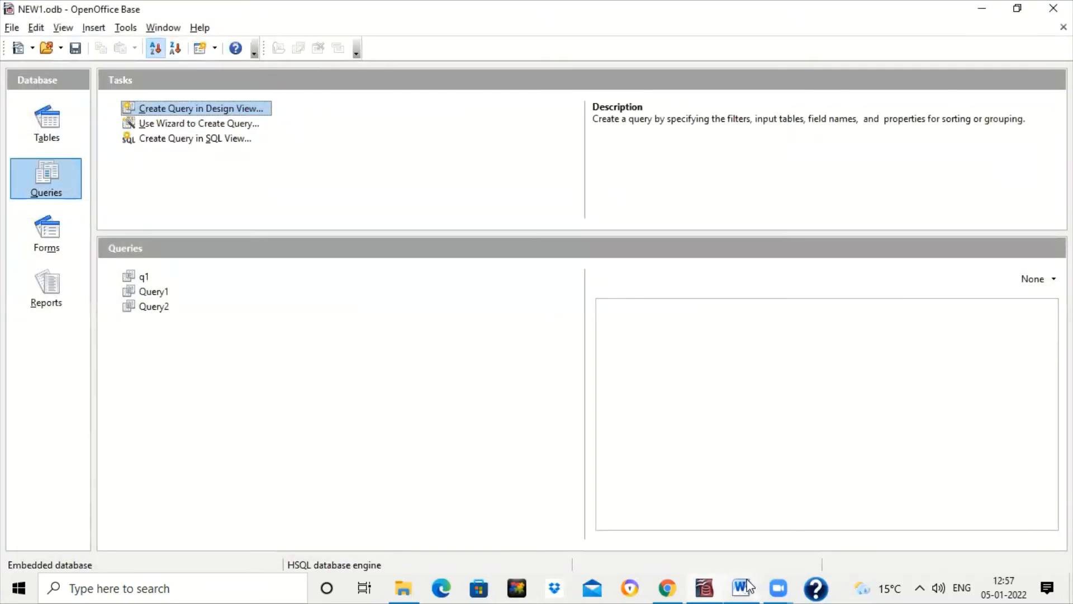
Switch to the Queries.docx document in Microsoft Word to review the list of query topics.
{"action": "left_click", "coordinate": [744, 586]}
{"action": "left_click", "coordinate": [650, 456]}
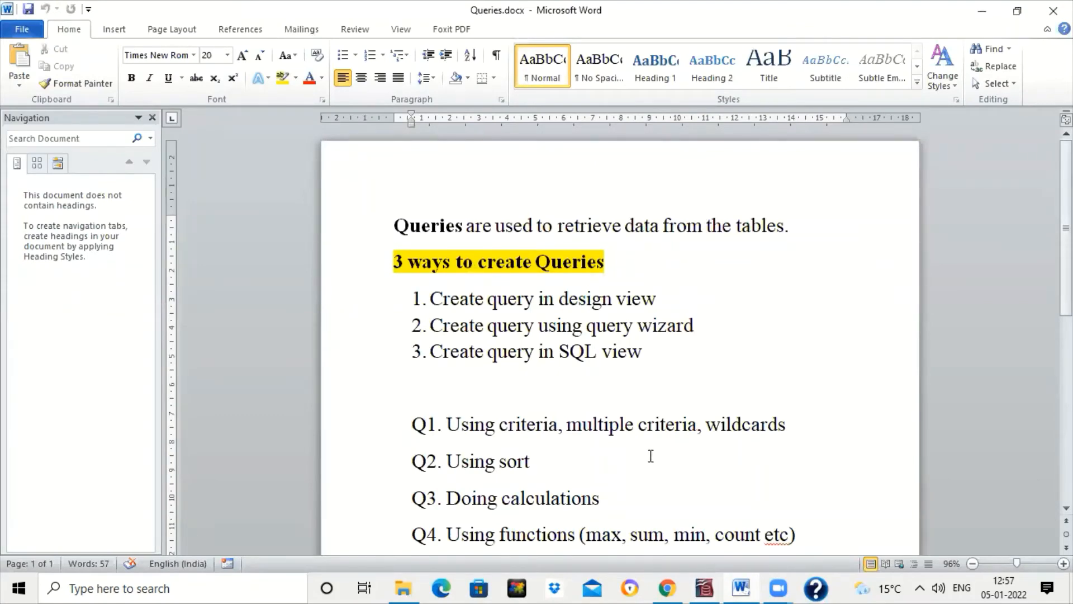
Review the query topics in Queries.docx, then switch to OpenOffice Base and examine the ADDRESS column of the STUDENT table.
{"action": "key", "text": "Down"}
{"action": "key", "text": "Down"}
{"action": "key", "text": "Down"}
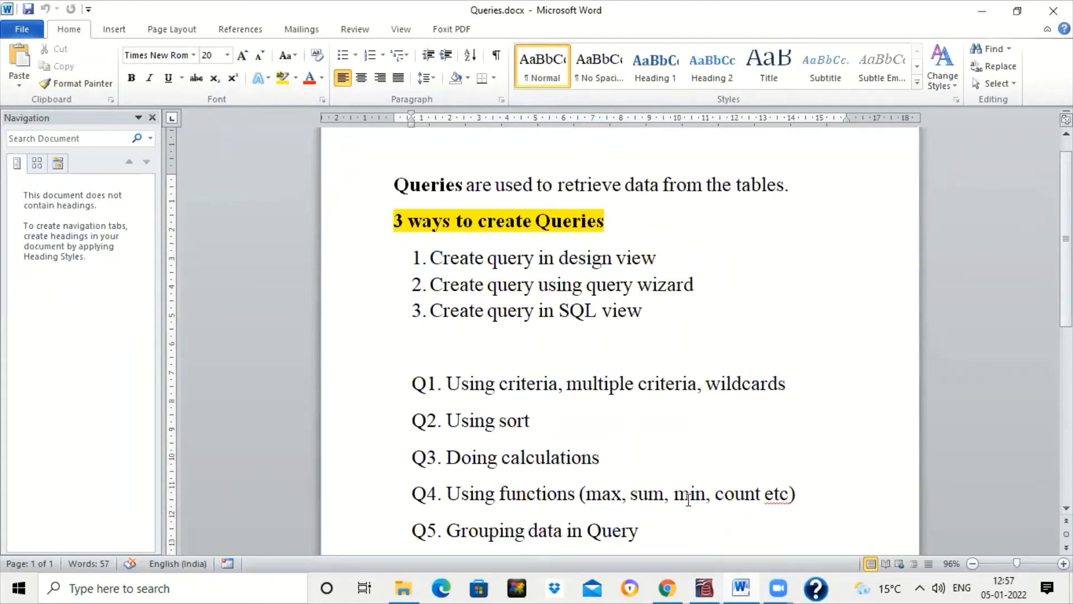
{"action": "left_click", "coordinate": [702, 584]}
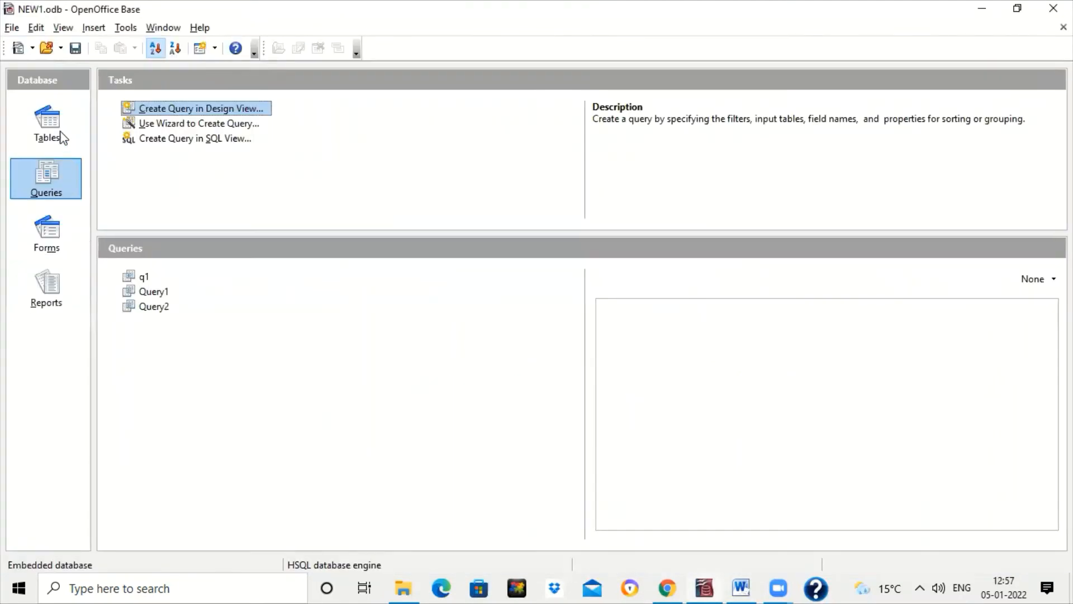
{"action": "left_click", "coordinate": [43, 123]}
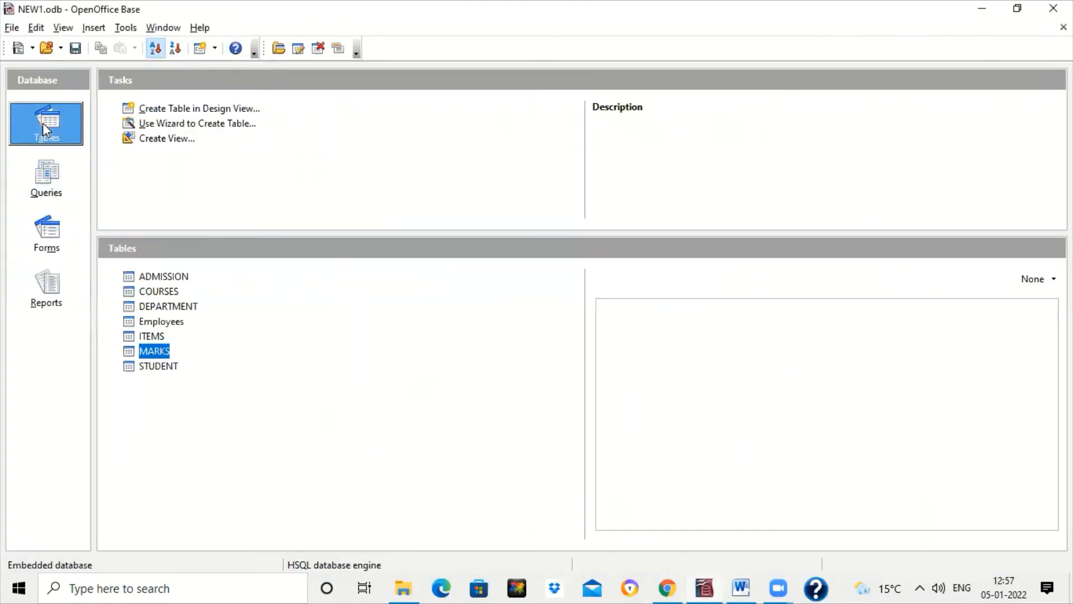
{"action": "double_click", "coordinate": [161, 367]}
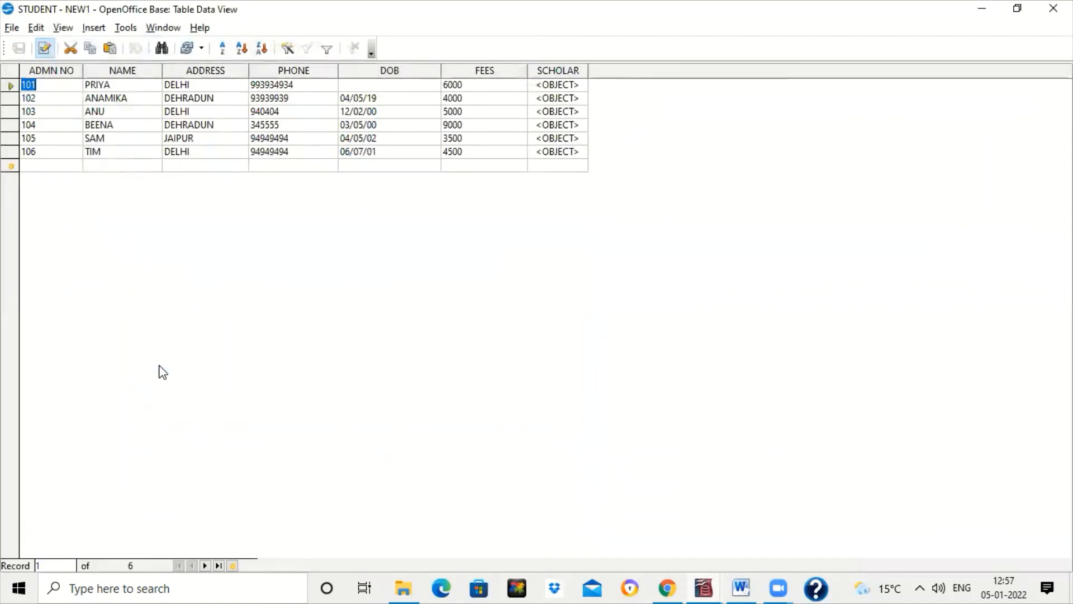
{"action": "left_click", "coordinate": [196, 72]}
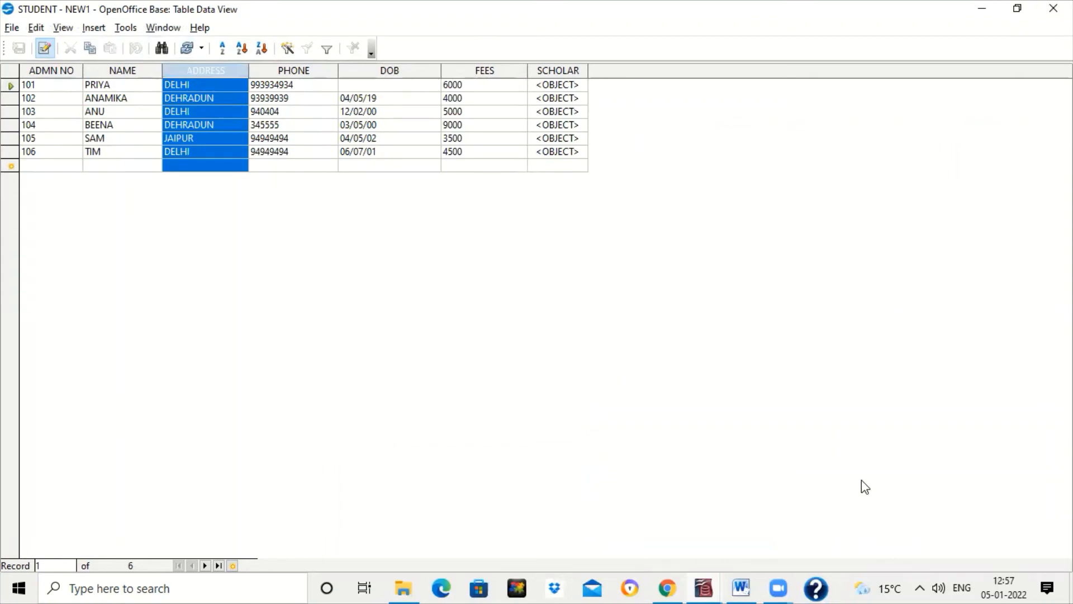
Switch to Queries.docx in Word and add the note "%, *- any number of charaters" under the Q1 line.
{"action": "left_click", "coordinate": [741, 586]}
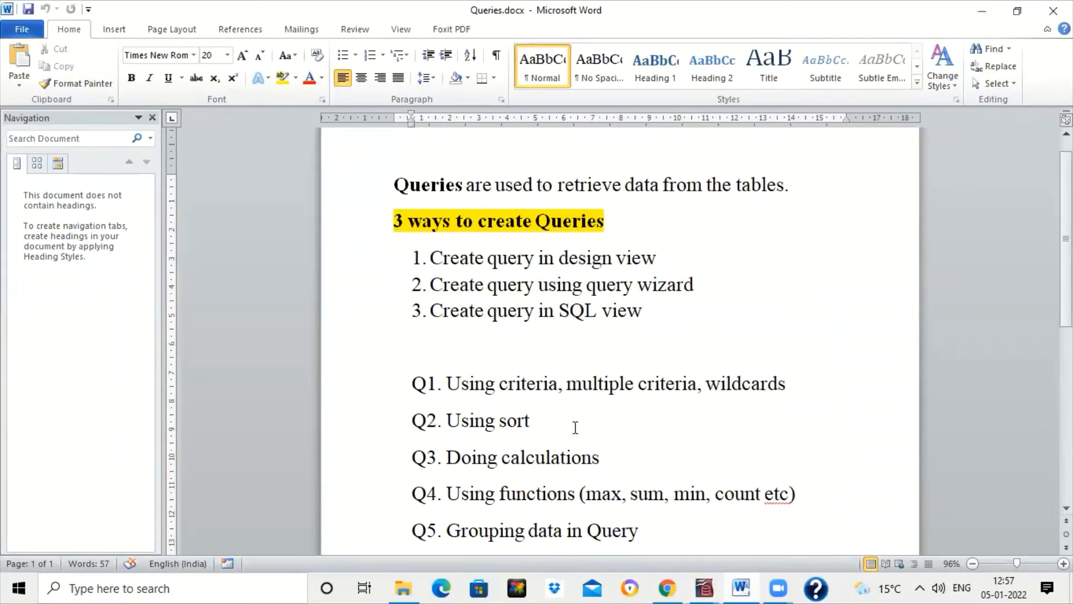
{"action": "left_click", "coordinate": [823, 380]}
{"action": "key", "text": "Return"}
{"action": "key", "text": "Return"}
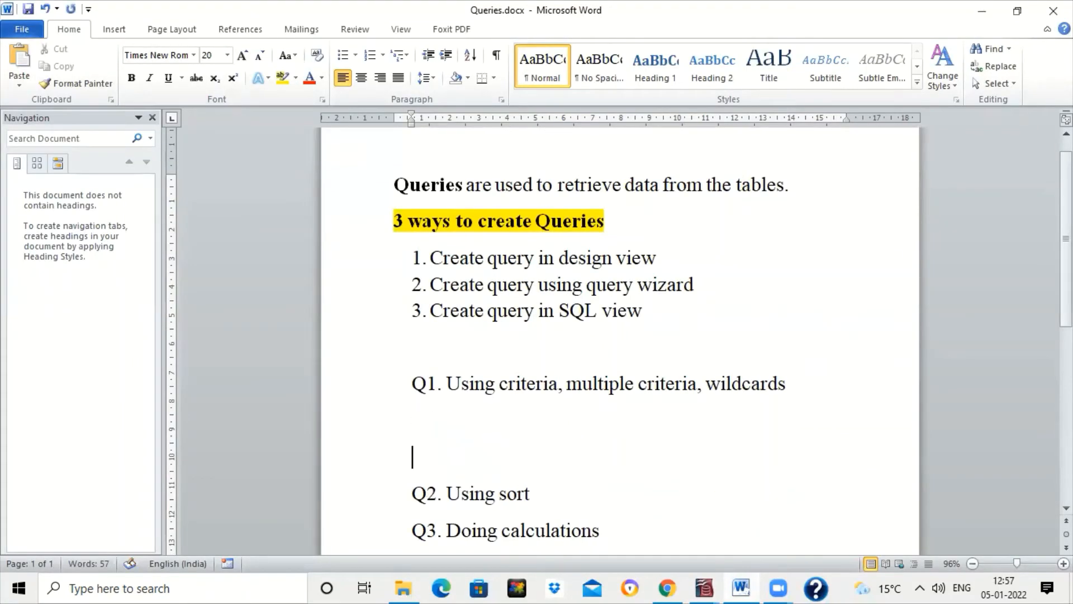
{"action": "key", "text": "Up"}
{"action": "type", "text": "%, *- AN"}
{"action": "key", "text": "BackSpace"}
{"action": "key", "text": "BackSpace"}
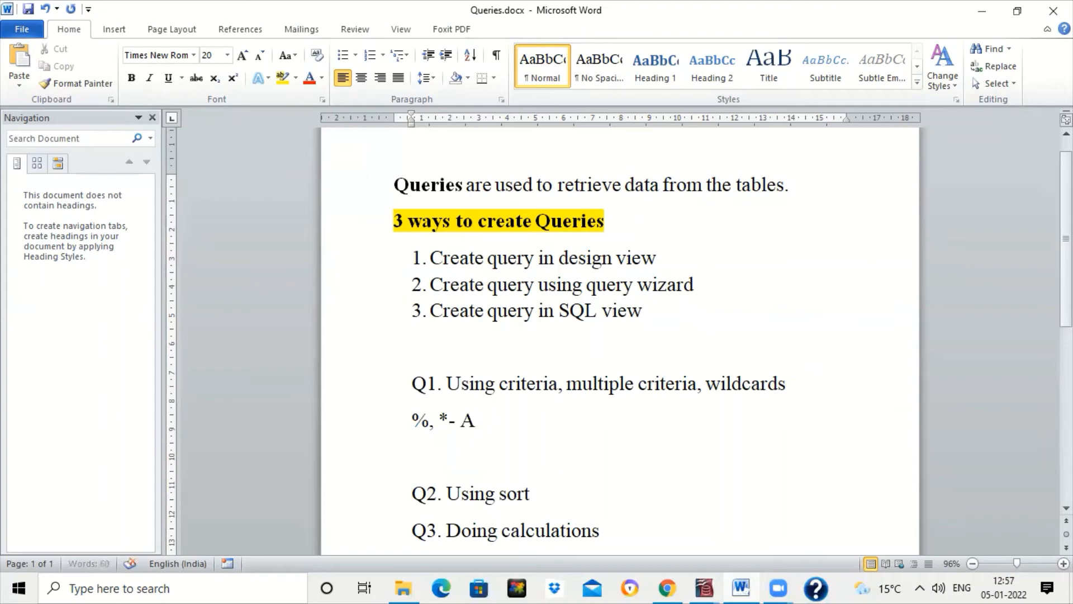
{"action": "type", "text": "any number of charaters"}
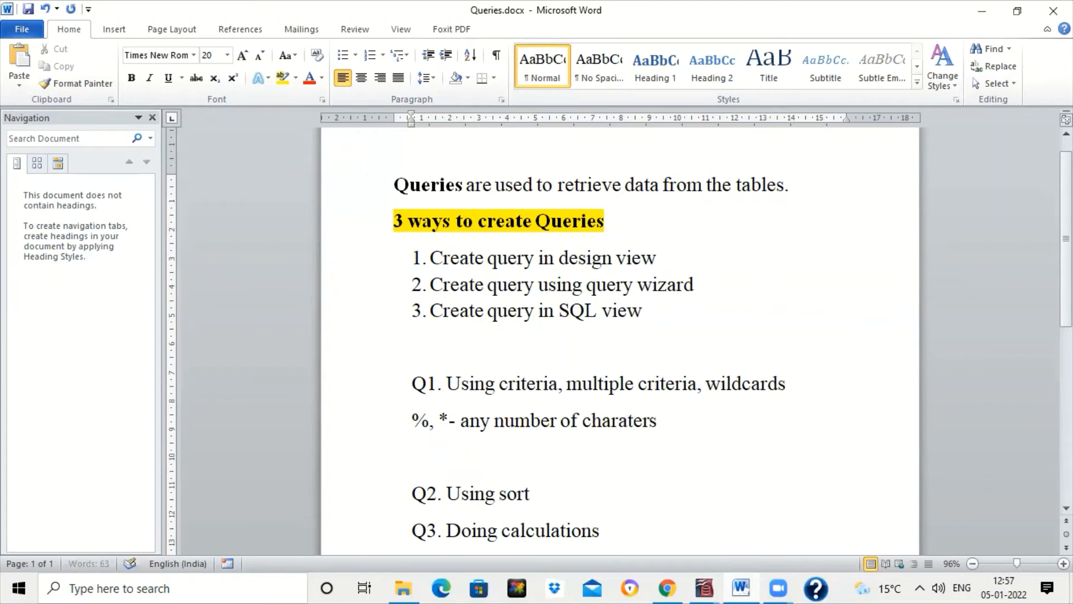
{"action": "key", "text": "Return"}
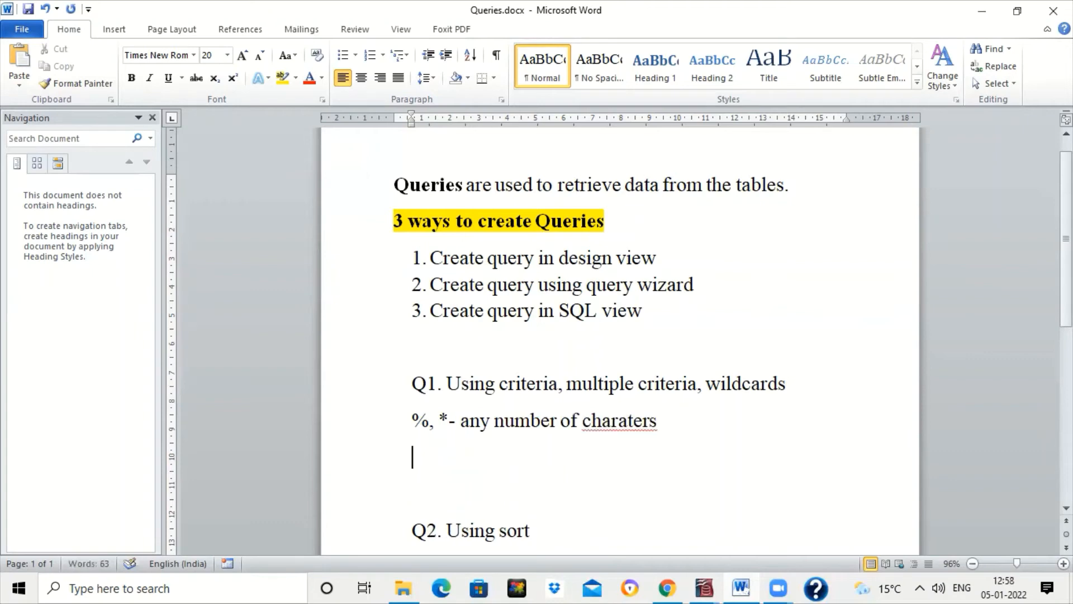
Add the note "?, _ it means exactly one character" and correct "charaters" to "characters" in the line above it.
{"action": "type", "text": "?,"}
{"action": "type", "text": "_ it meane"}
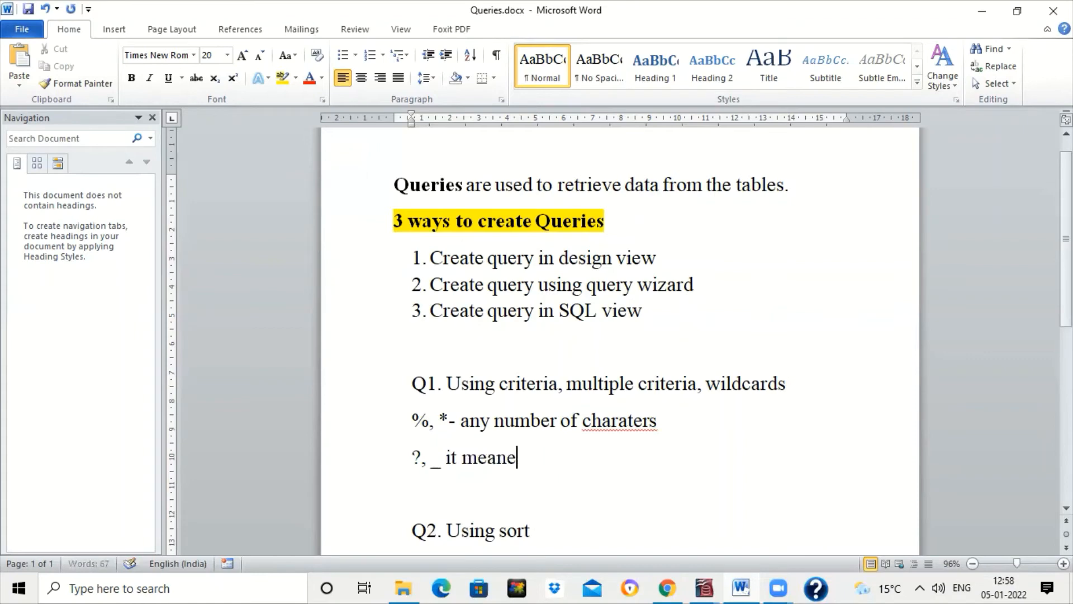
{"action": "key", "text": "BackSpace"}
{"action": "type", "text": "s exactly one character"}
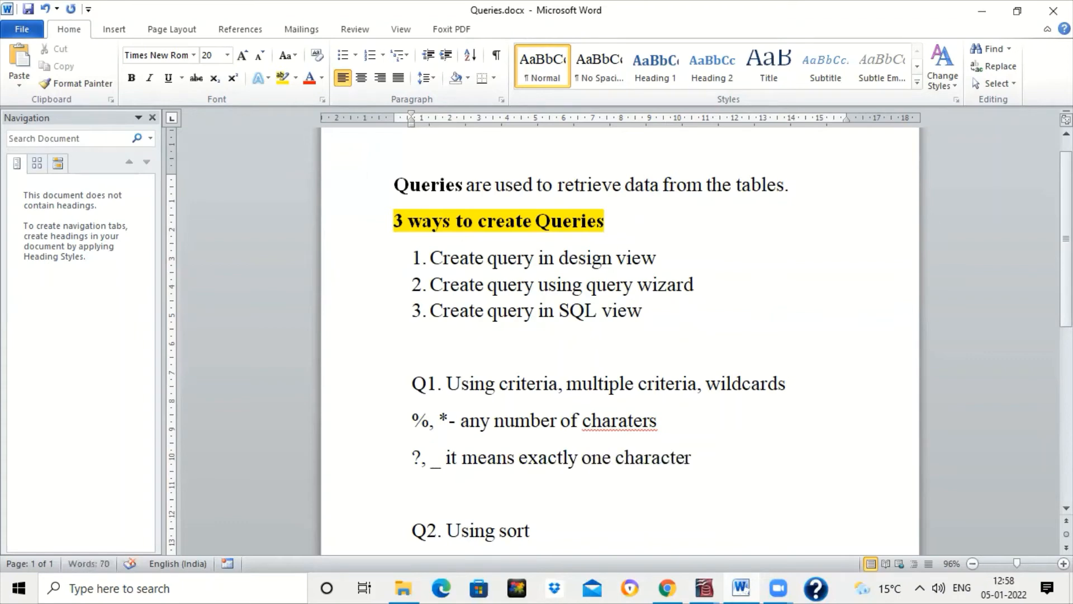
{"action": "key", "text": "Return"}
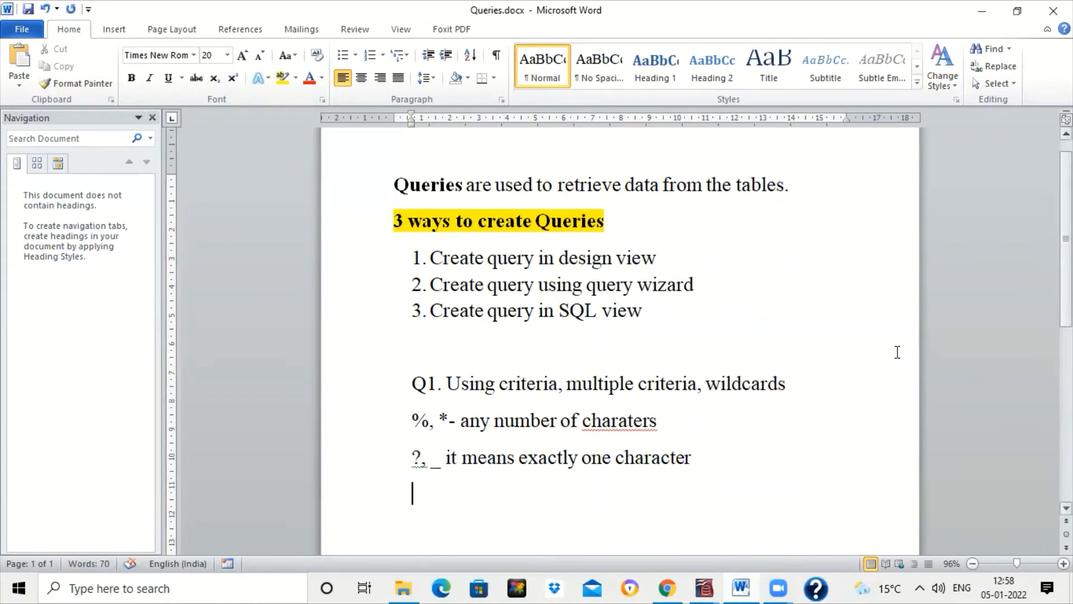
{"action": "left_click", "coordinate": [628, 419]}
{"action": "type", "text": "c"}
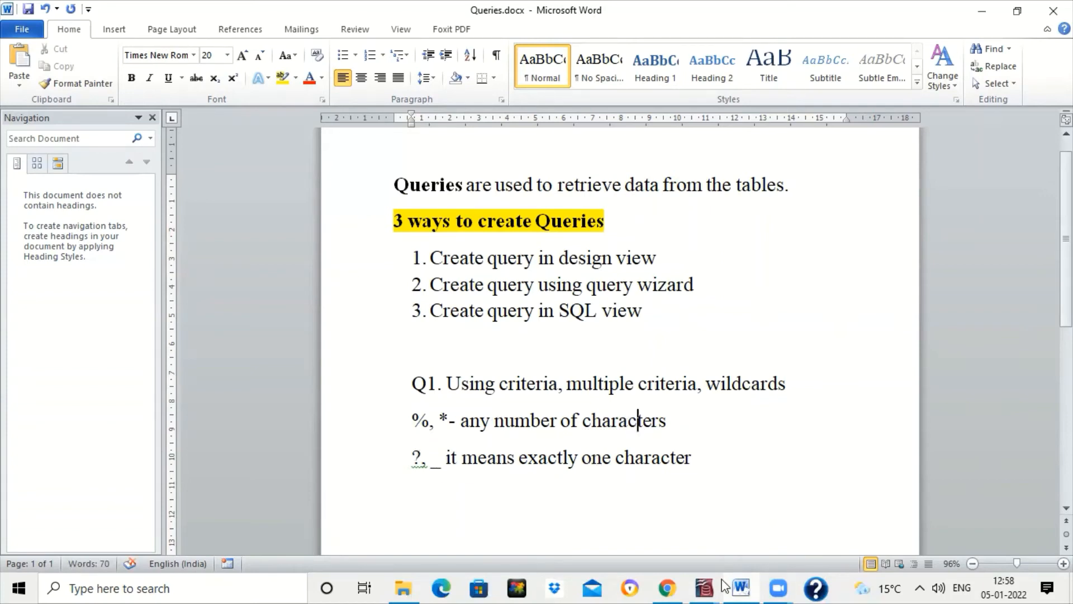
Switch to the STUDENT table in OpenOffice Base, review its name and address values, and close the table.
{"action": "mouse_move", "coordinate": [702, 586]}
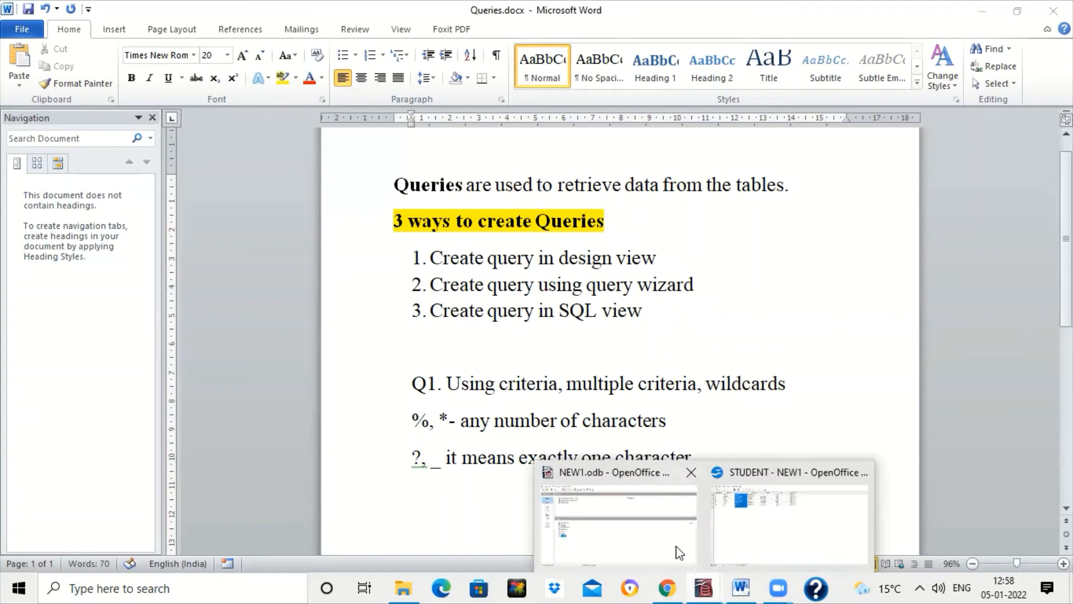
{"action": "left_click", "coordinate": [792, 524]}
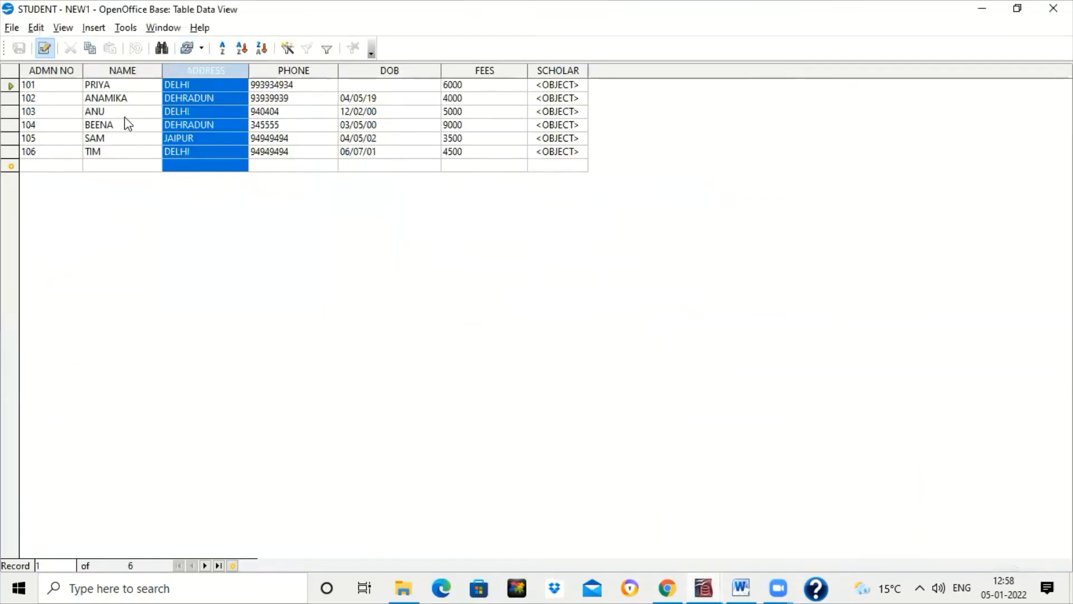
{"action": "left_click", "coordinate": [196, 82]}
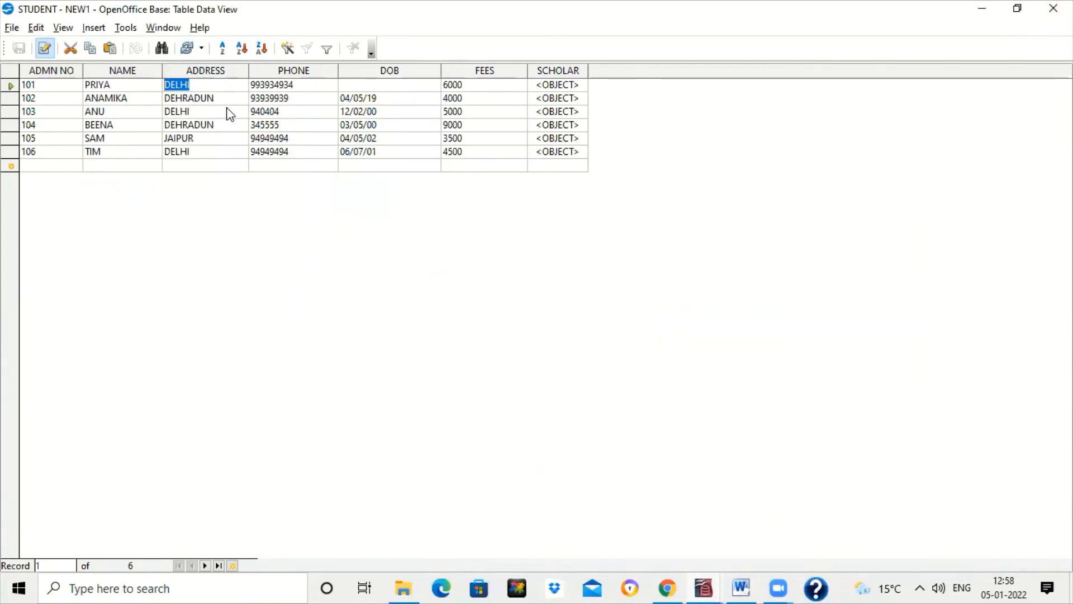
{"action": "left_click", "coordinate": [1053, 8]}
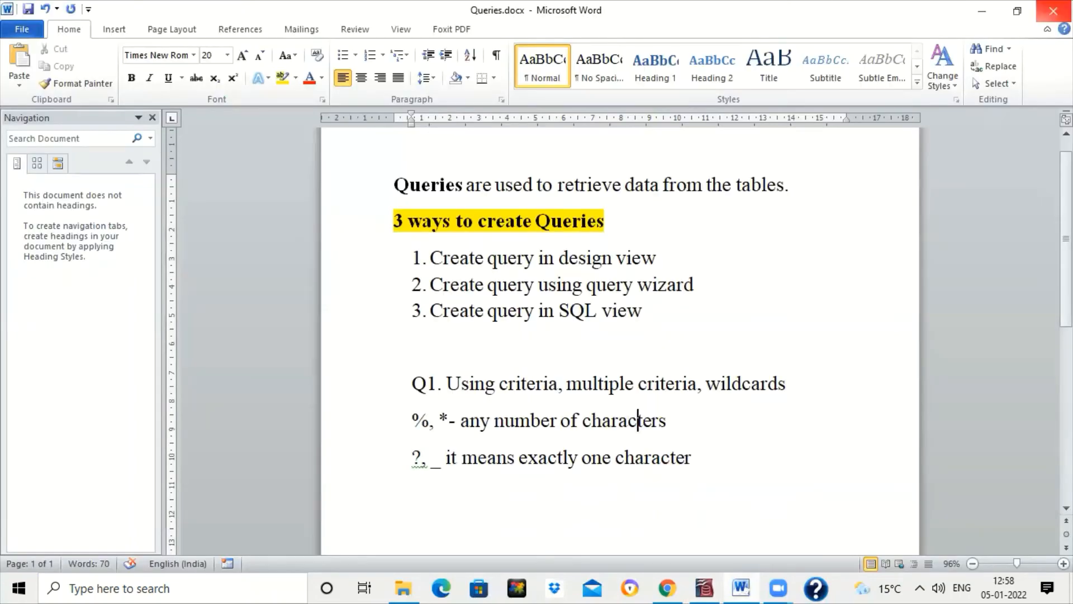
Switch back to the NEW1.odb database and create a query in Design View based on the STUDENT table.
{"action": "left_click", "coordinate": [705, 587]}
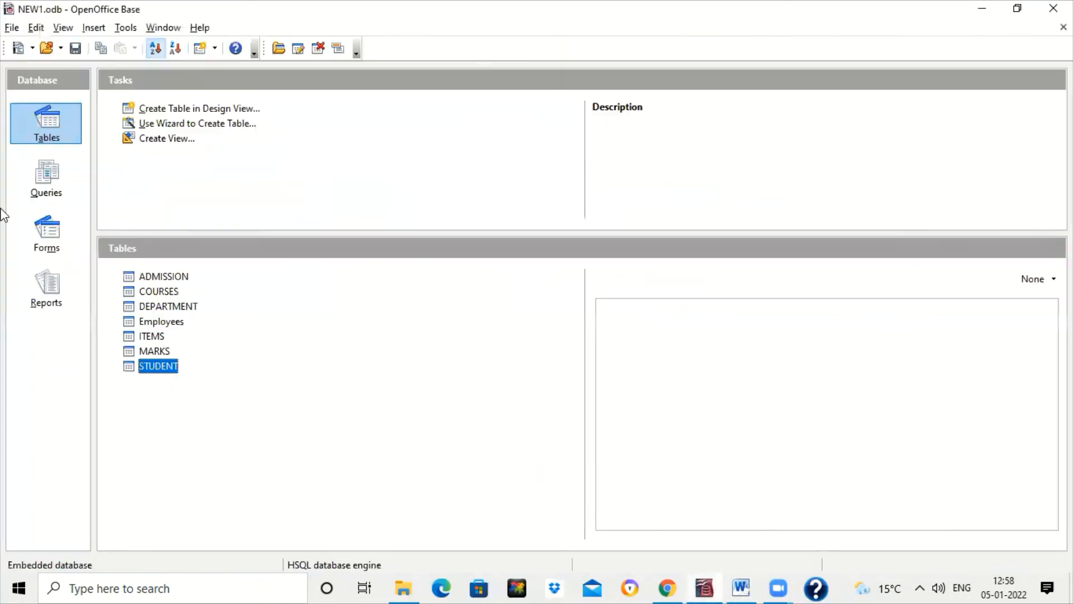
{"action": "left_click", "coordinate": [45, 176]}
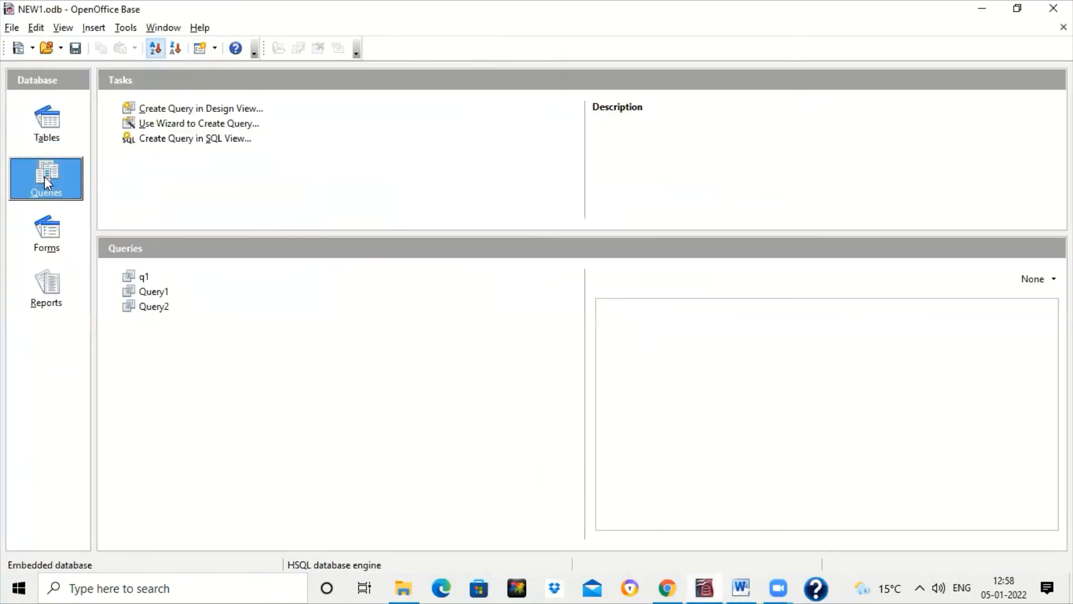
{"action": "left_click", "coordinate": [192, 110]}
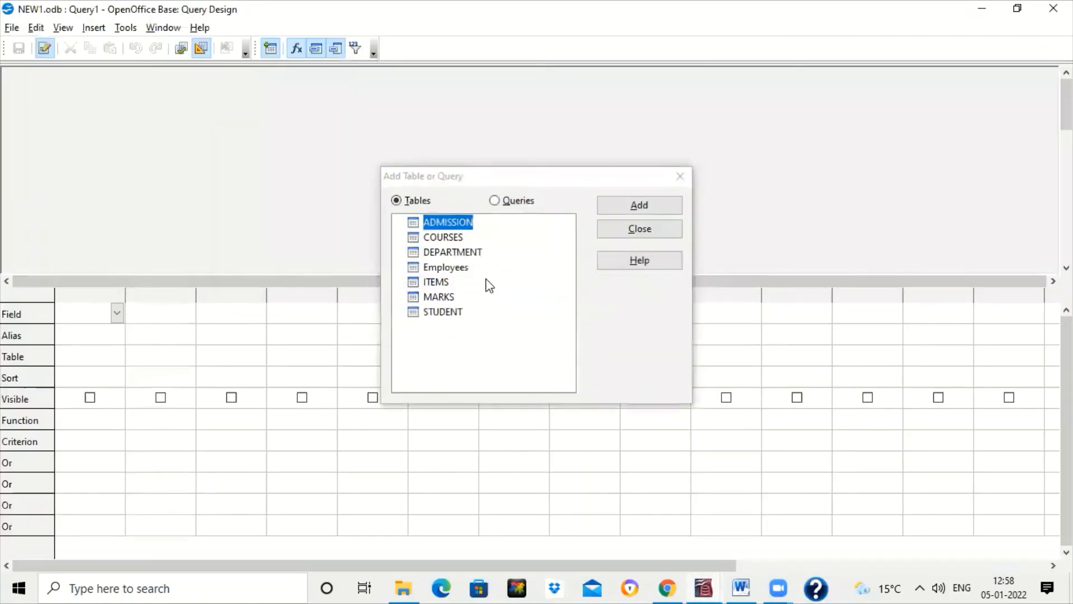
{"action": "left_click", "coordinate": [433, 311]}
{"action": "left_click", "coordinate": [640, 206]}
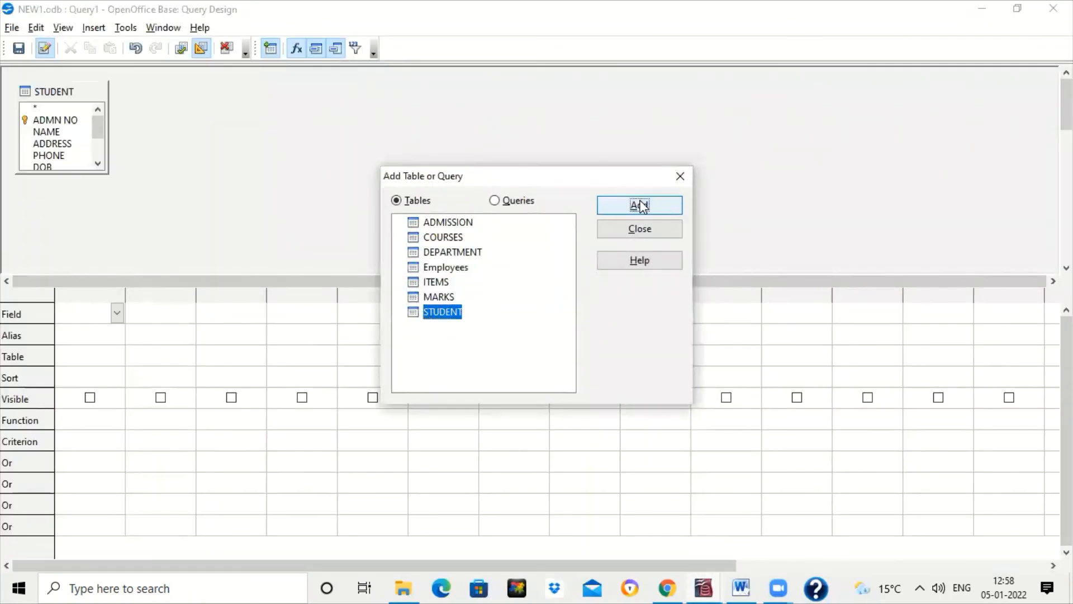
{"action": "left_click", "coordinate": [638, 227]}
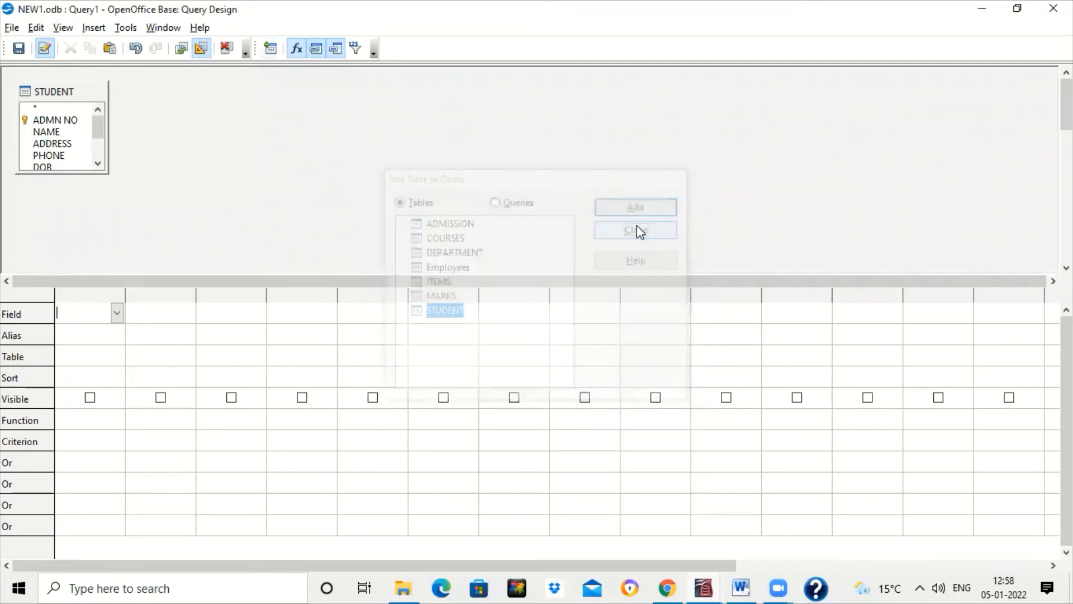
Add the STUDENT fields NAME and ADDRESS as the first two query columns.
{"action": "left_click", "coordinate": [117, 314]}
{"action": "left_click", "coordinate": [106, 355]}
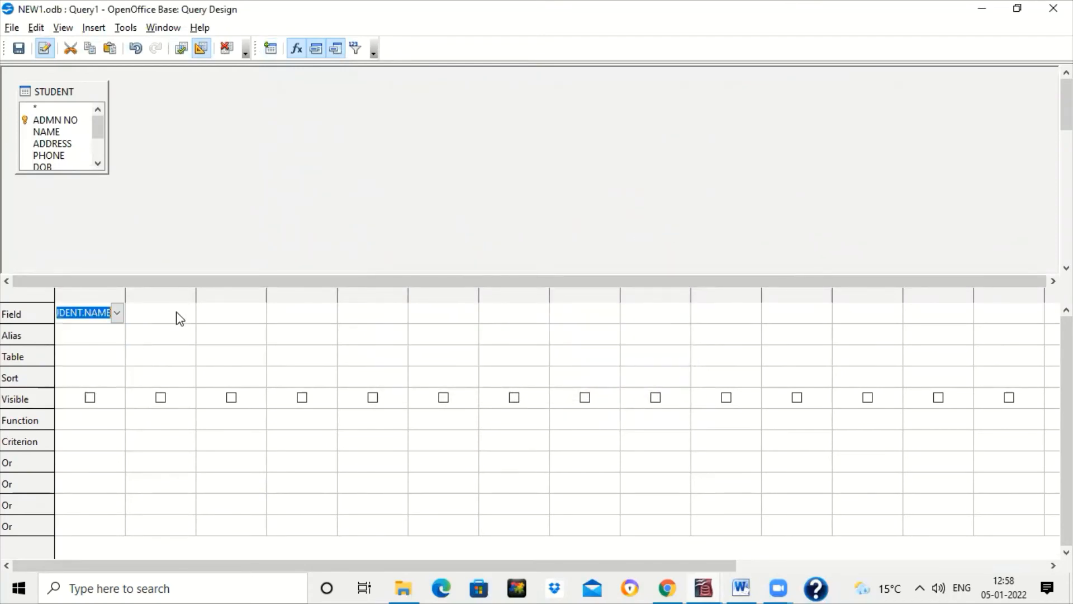
{"action": "left_click", "coordinate": [178, 312]}
{"action": "left_click", "coordinate": [188, 312]}
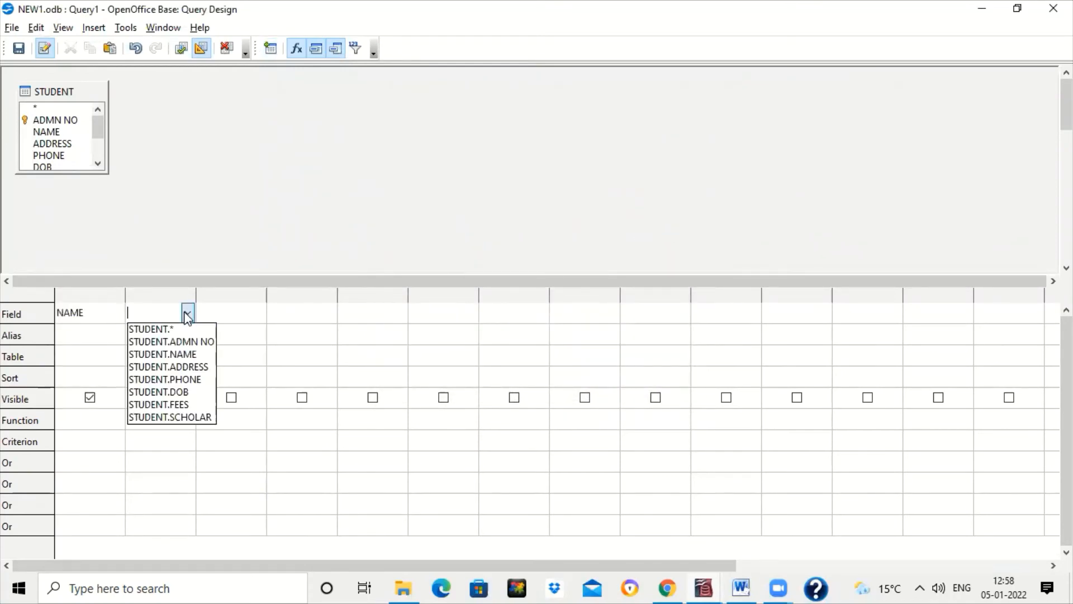
{"action": "left_click", "coordinate": [175, 367]}
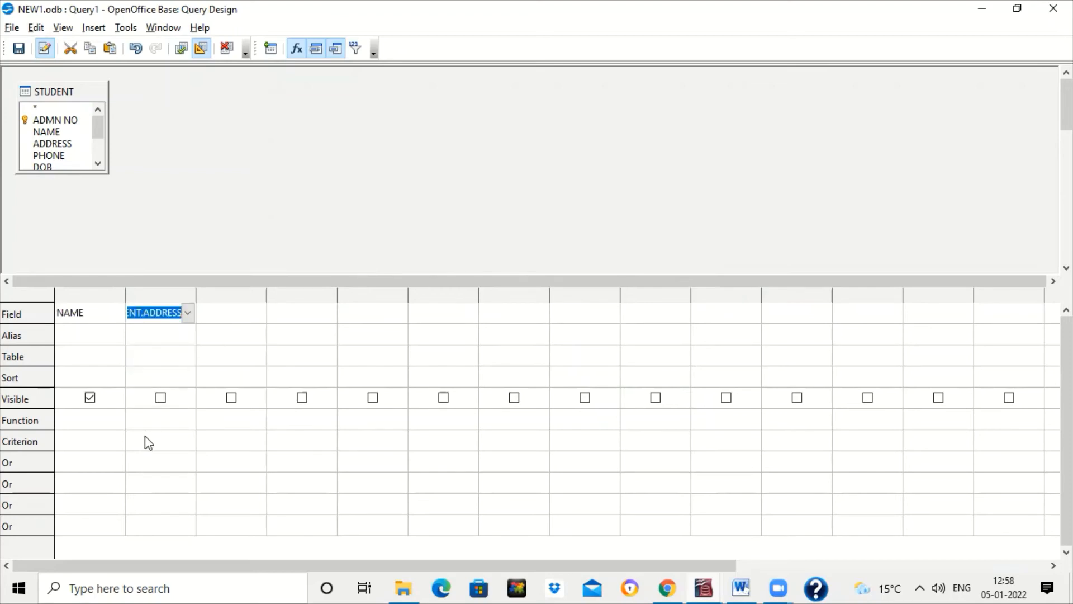
Set the NAME criterion to like 'A*' and run the query.
{"action": "left_click", "coordinate": [109, 443]}
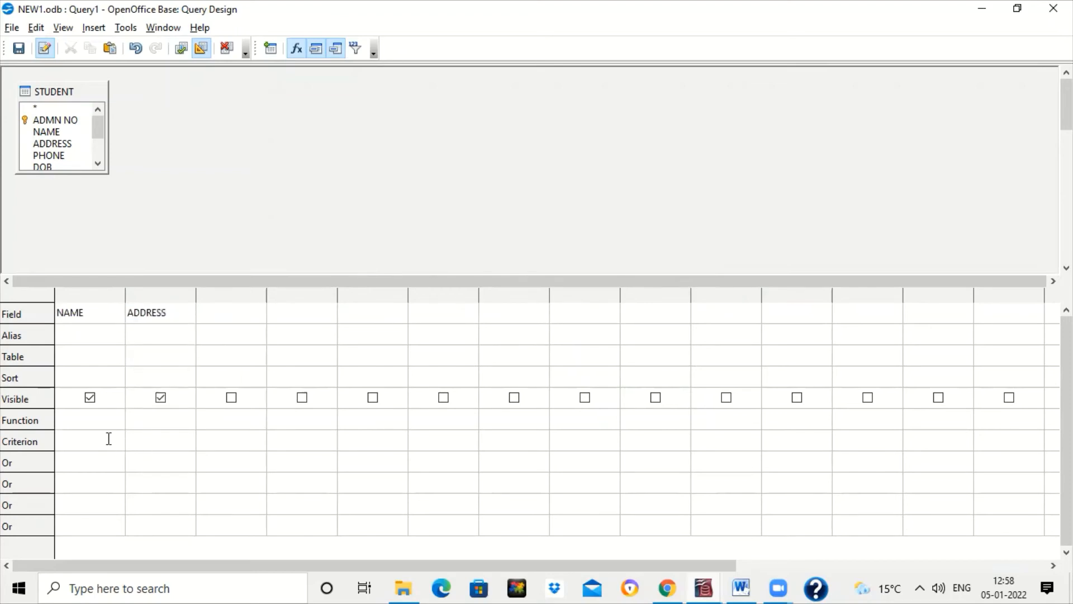
{"action": "type", "text": "like"}
{"action": "type", "text": "'A*"}
{"action": "key", "text": "F5"}
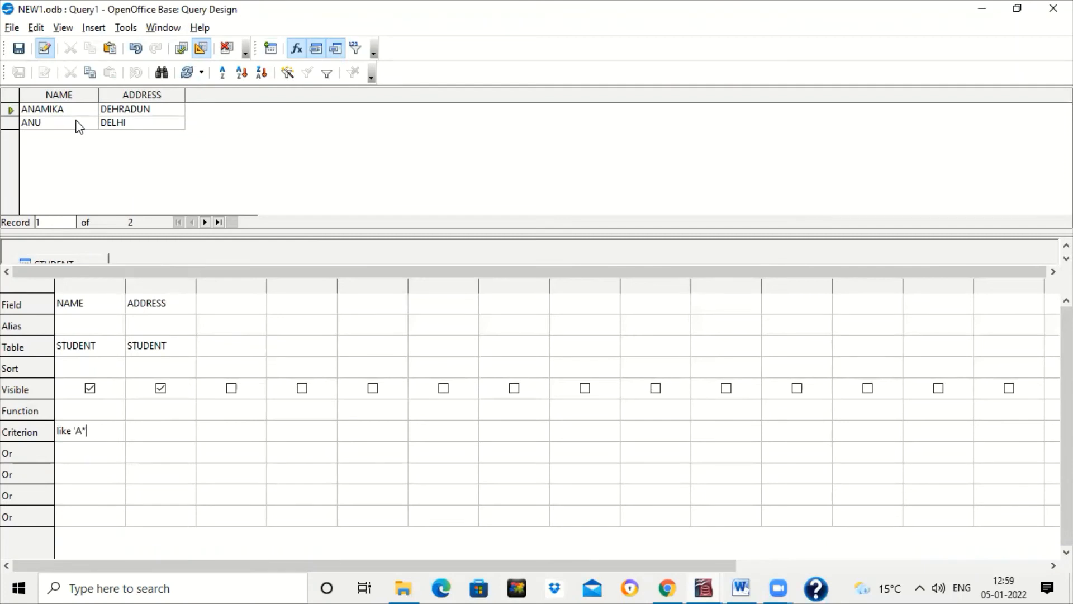
Replace the wildcard in the NAME criterion so it reads like 'A??' and rerun the query.
{"action": "key", "text": "BackSpace"}
{"action": "type", "text": "%"}
{"action": "type", "text": "'"}
{"action": "key", "text": "BackSpace"}
{"action": "key", "text": "BackSpace"}
{"action": "type", "text": "??'"}
{"action": "key", "text": "F5"}
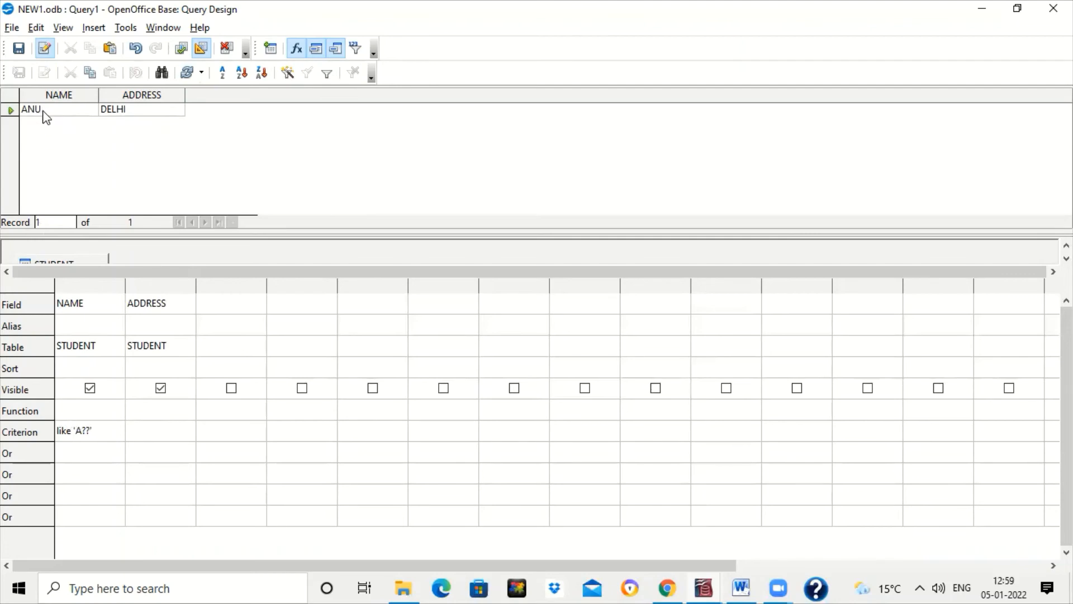
Change the NAME criterion back to the * wildcard after A and rerun the query.
{"action": "key", "text": "BackSpace"}
{"action": "key", "text": "BackSpace"}
{"action": "type", "text": "*"}
{"action": "key", "text": "F5"}
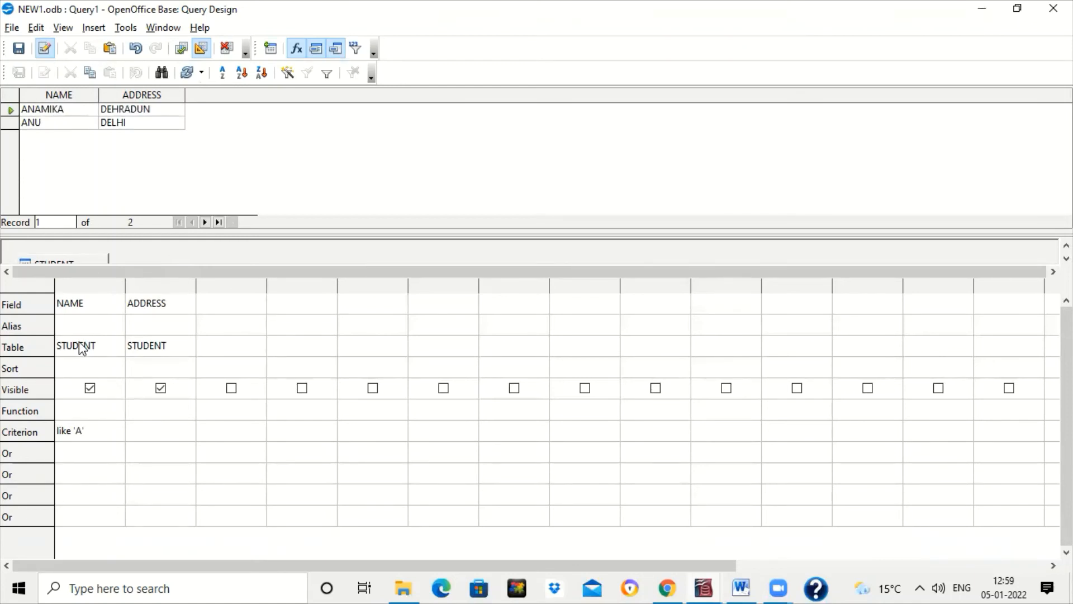
Change the NAME criterion to like 'A__' with two underscores and rerun the query.
{"action": "key", "text": "BackSpace"}
{"action": "key", "text": "BackSpace"}
{"action": "type", "text": "'"}
{"action": "key", "text": "BackSpace"}
{"action": "type", "text": "__"}
{"action": "key", "text": "F5"}
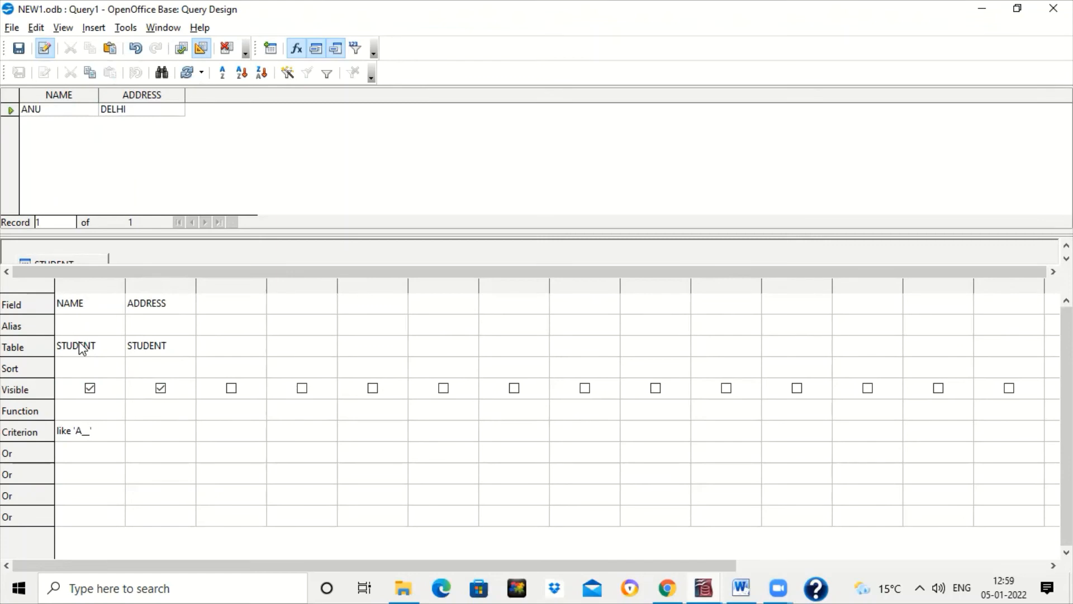
{"action": "left_click", "coordinate": [105, 430]}
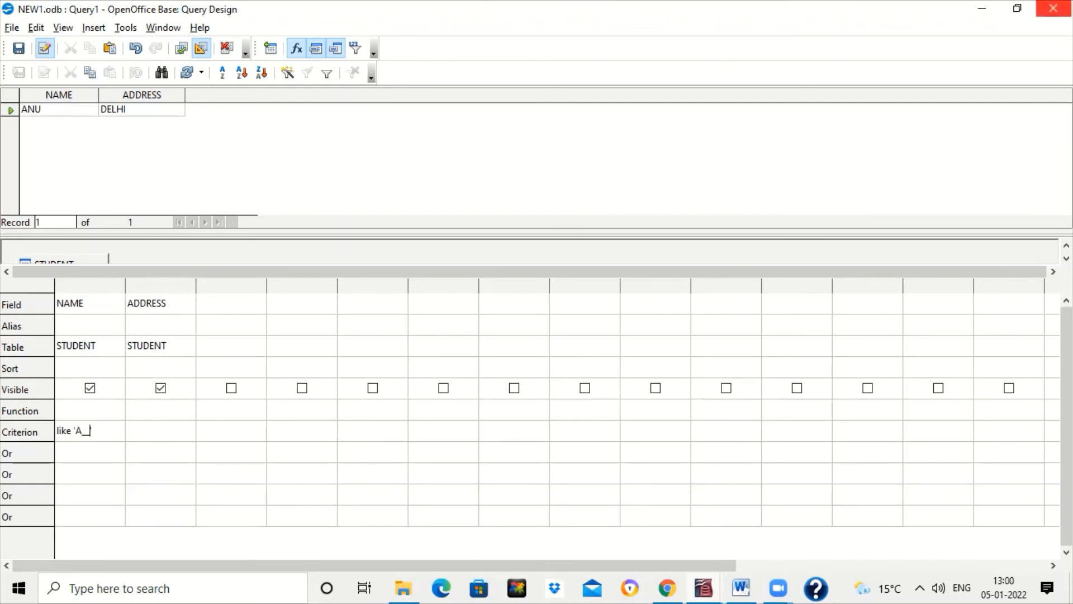
Close the query design without saving its changes and show the database's list of tables.
{"action": "left_click", "coordinate": [1052, 11]}
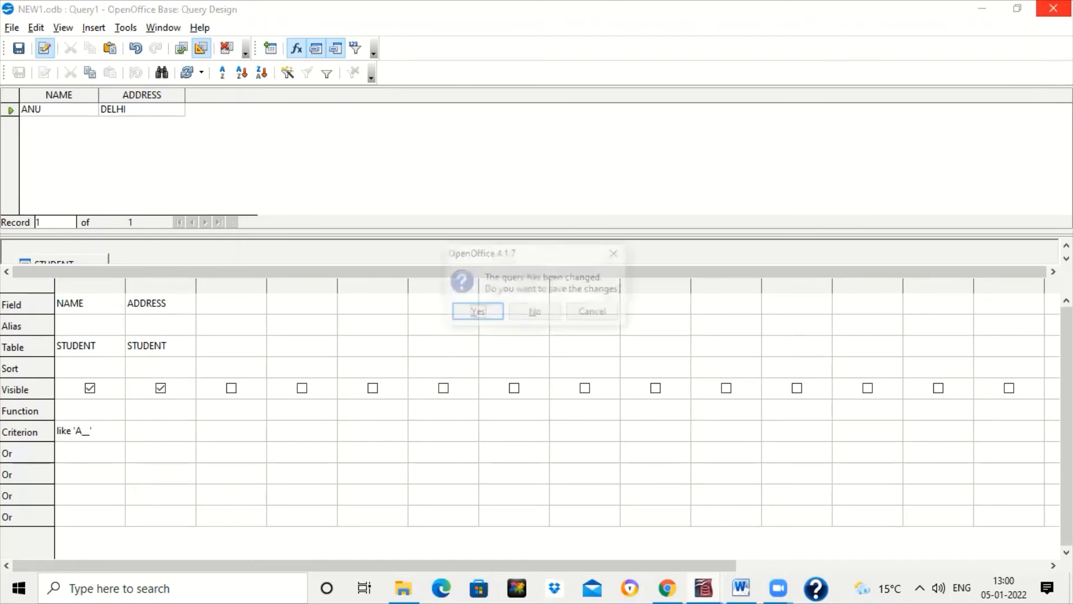
{"action": "left_click", "coordinate": [534, 313]}
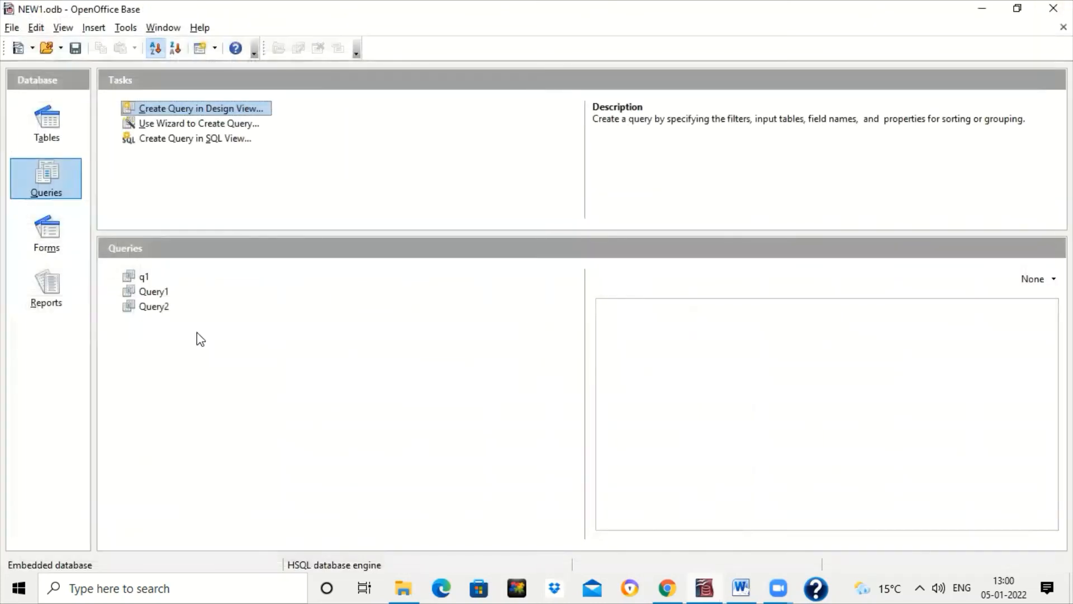
{"action": "left_click", "coordinate": [45, 121]}
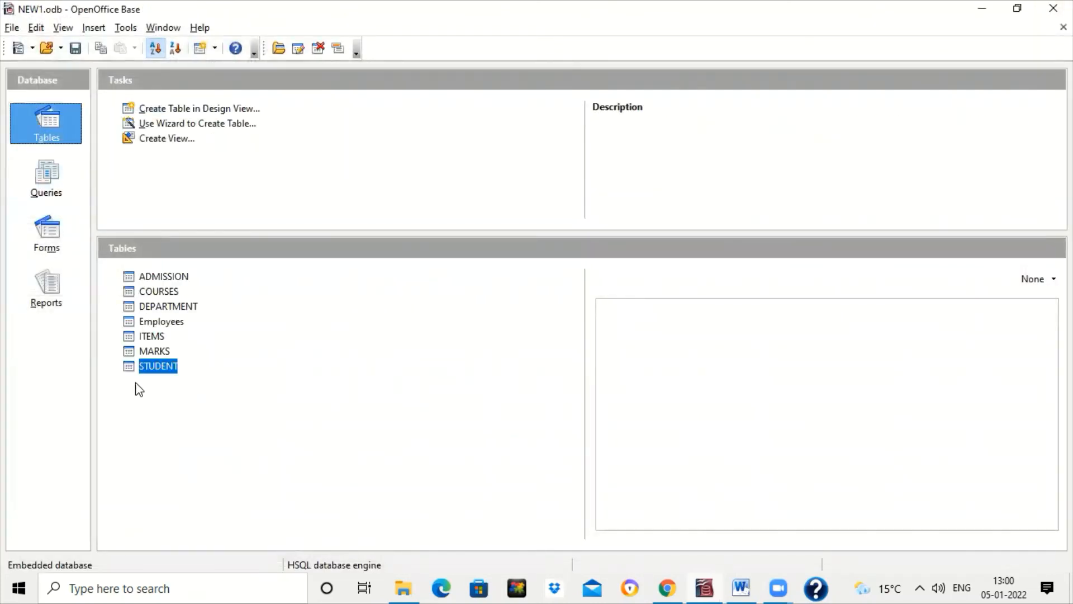
Open the Employees and STUDENT tables in turn to review their records, closing each one after viewing.
{"action": "double_click", "coordinate": [161, 321]}
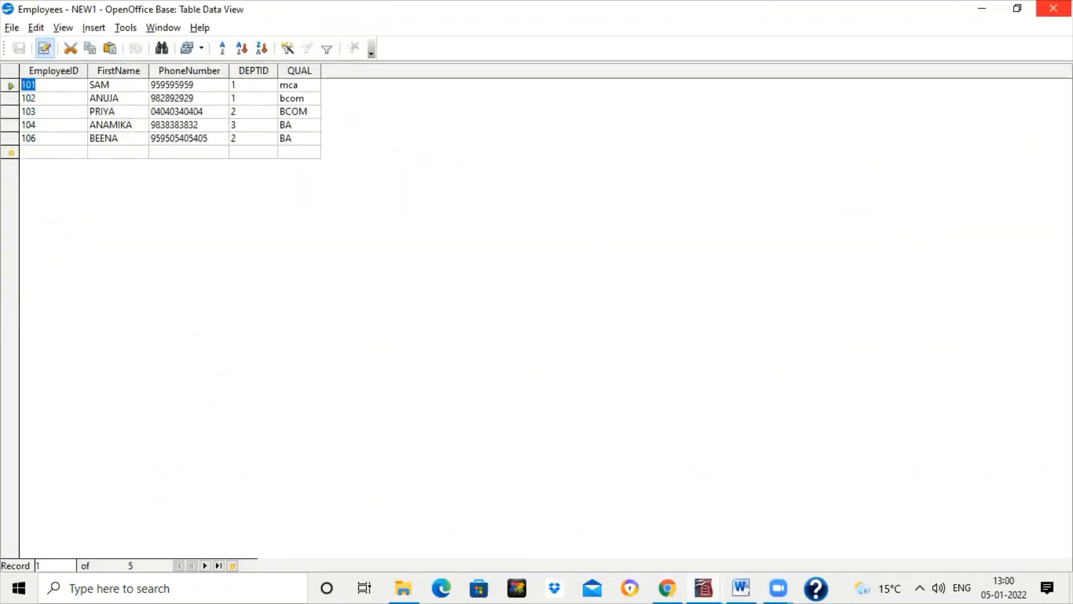
{"action": "left_click", "coordinate": [1053, 7]}
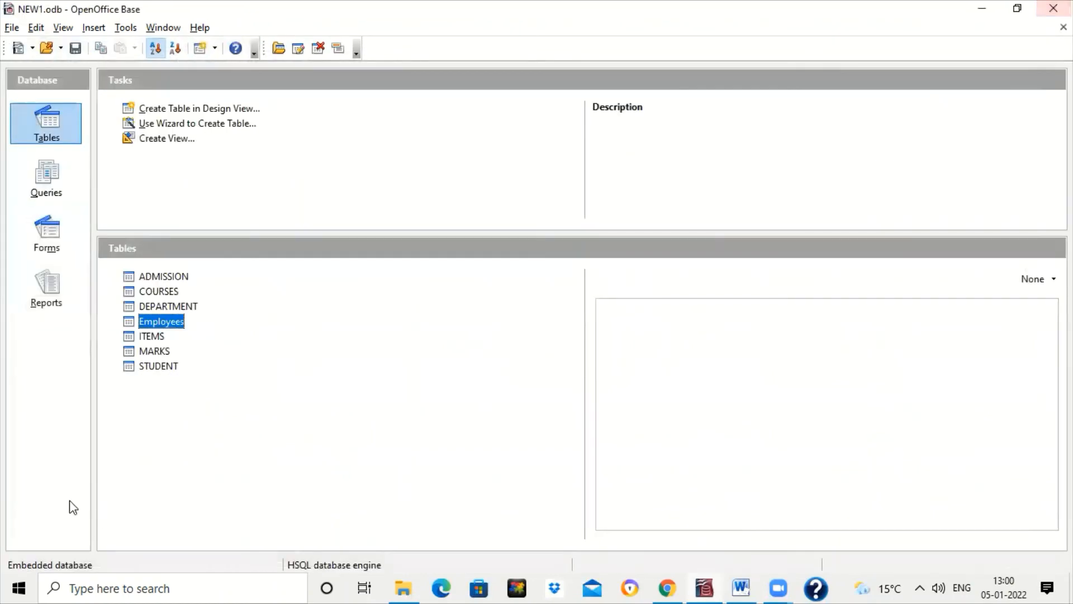
{"action": "double_click", "coordinate": [166, 368]}
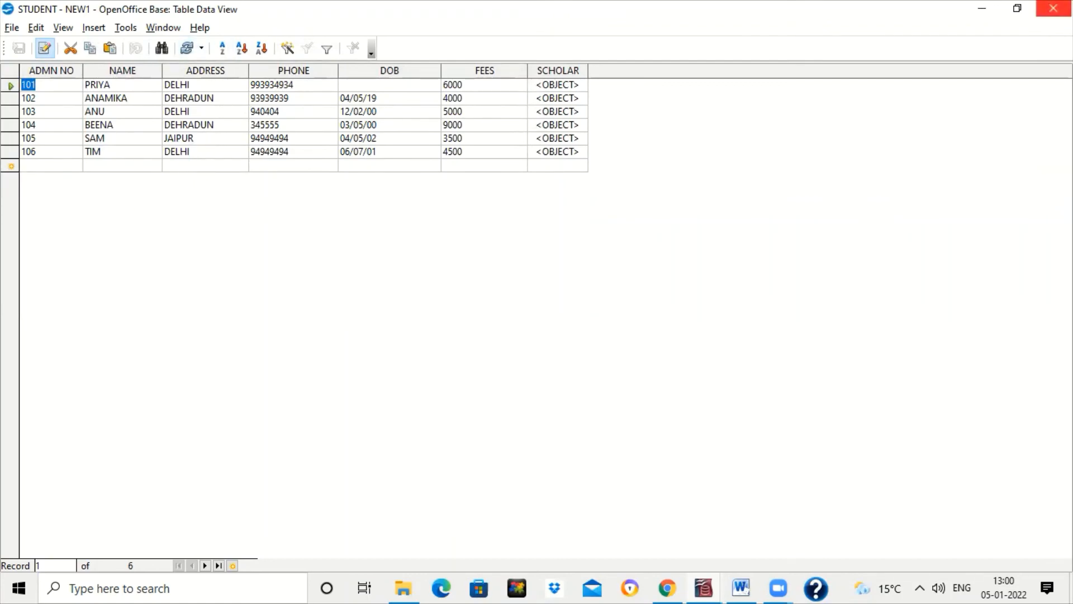
{"action": "left_click", "coordinate": [1053, 8]}
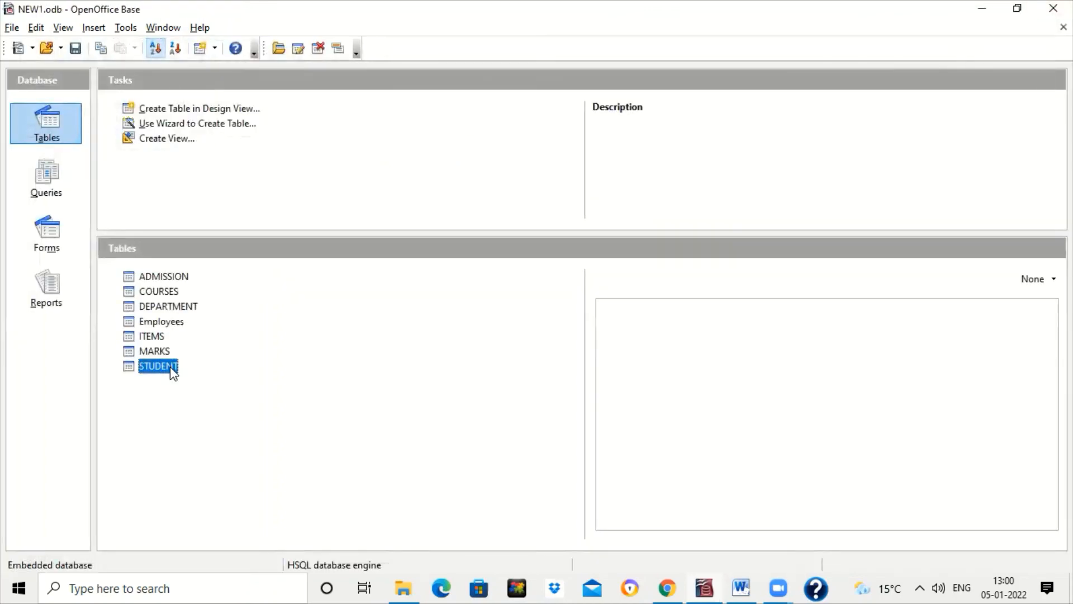
Create a new query in Design View based on the STUDENT table.
{"action": "left_click", "coordinate": [39, 176]}
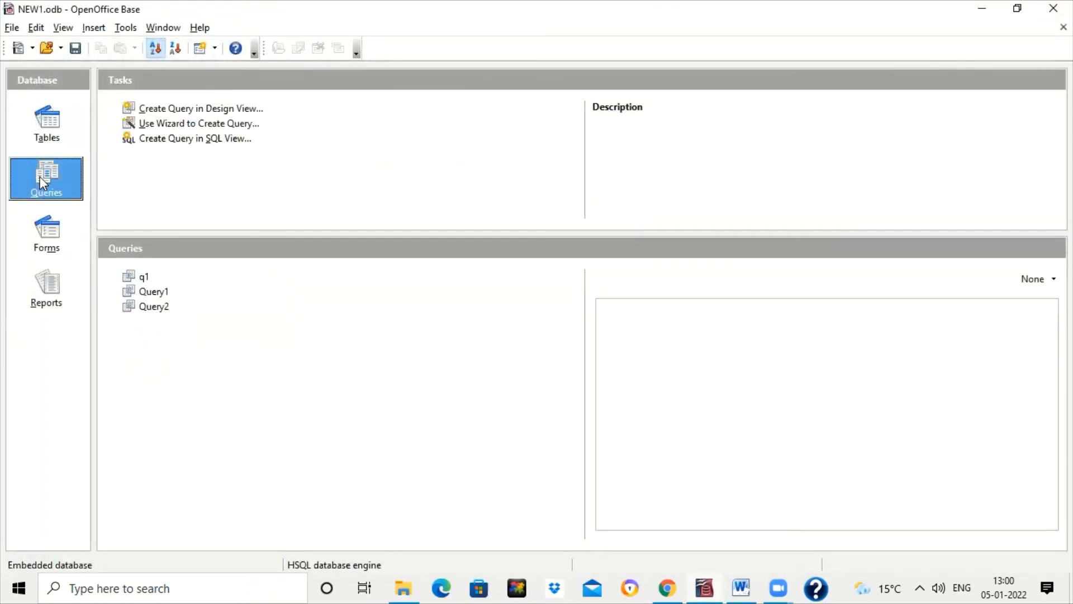
{"action": "left_click", "coordinate": [213, 108]}
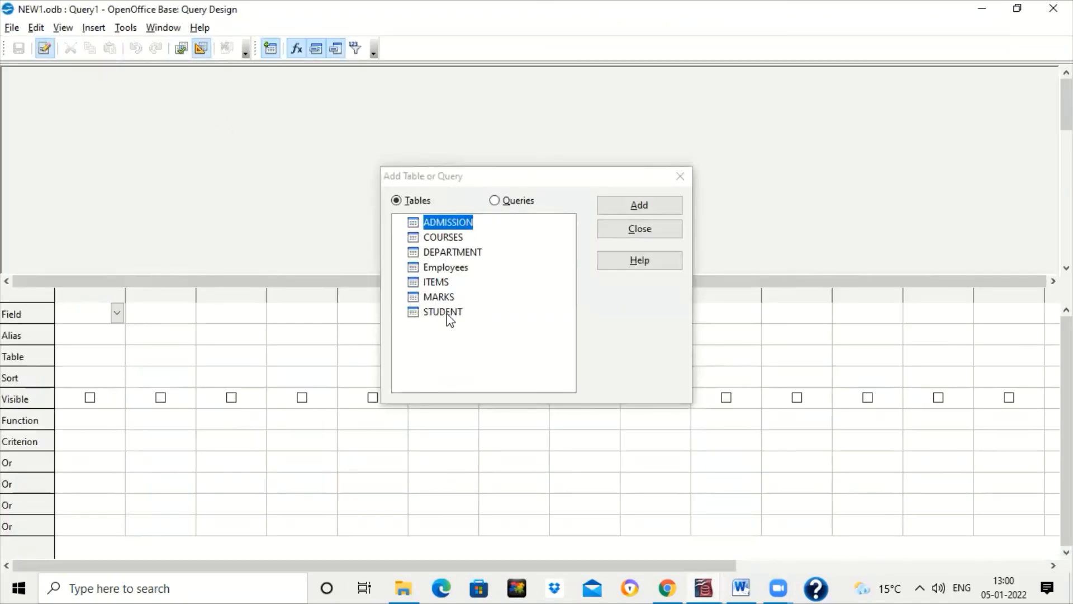
{"action": "left_click", "coordinate": [444, 312]}
{"action": "left_click", "coordinate": [638, 208]}
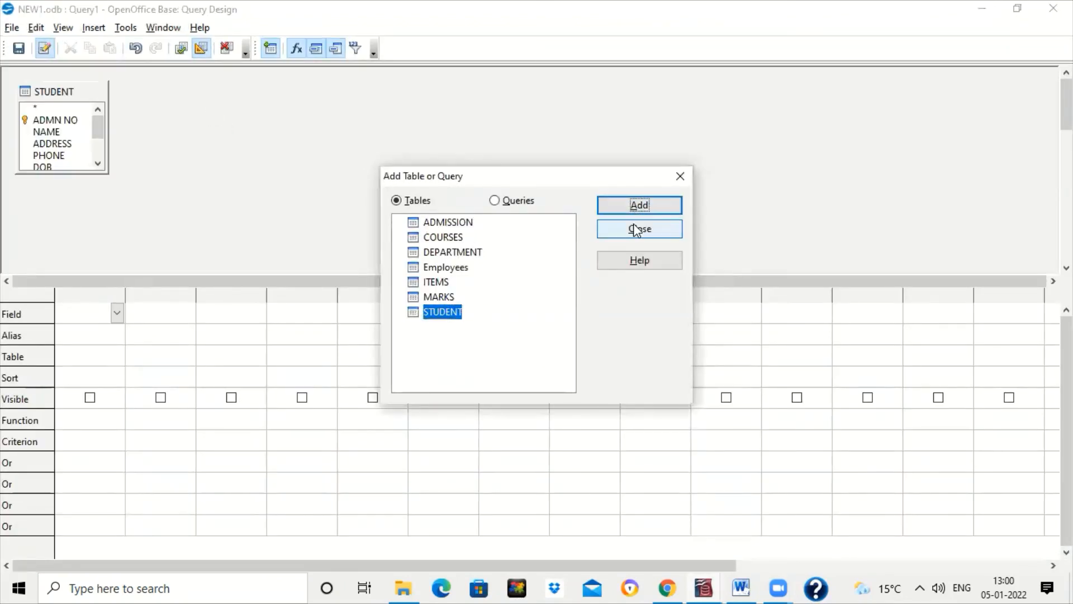
{"action": "left_click", "coordinate": [634, 227]}
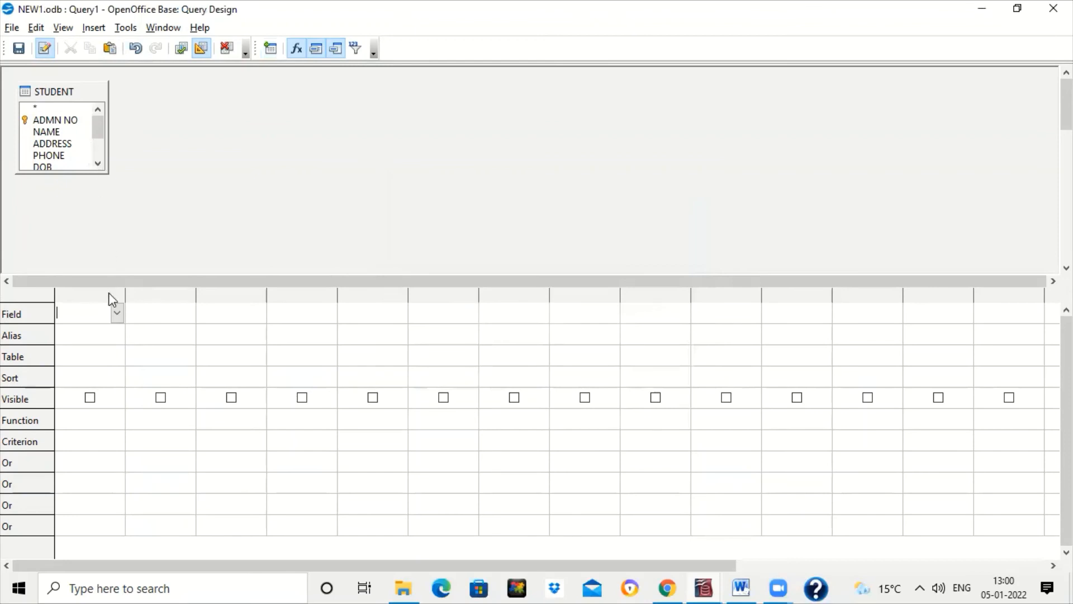
Add the NAME and ADDRESS fields from STUDENT as the first two columns of the query.
{"action": "left_click", "coordinate": [118, 315]}
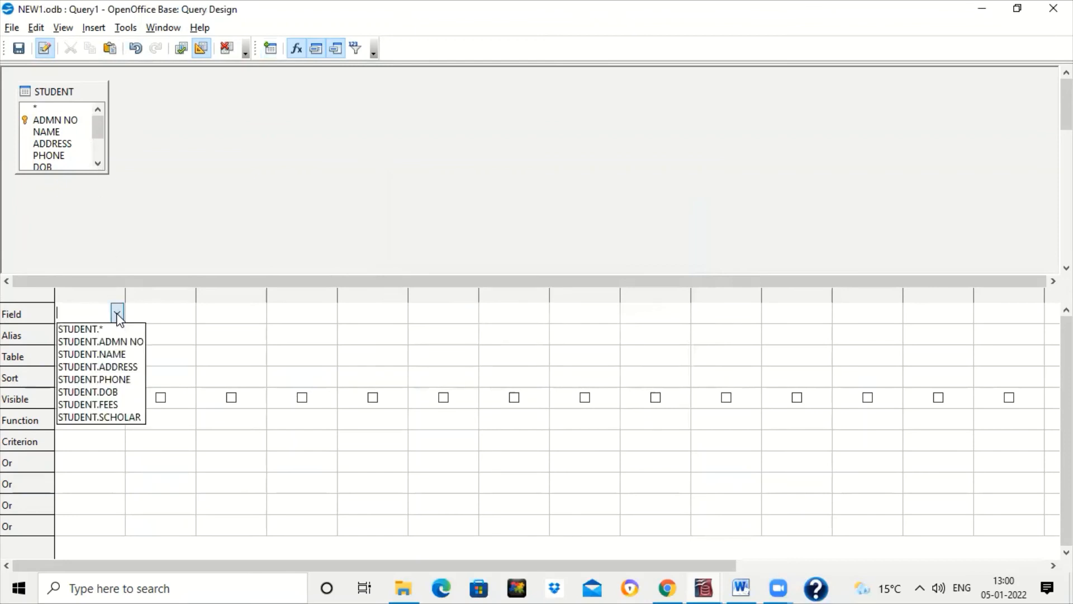
{"action": "left_click", "coordinate": [128, 363]}
{"action": "left_click", "coordinate": [189, 315]}
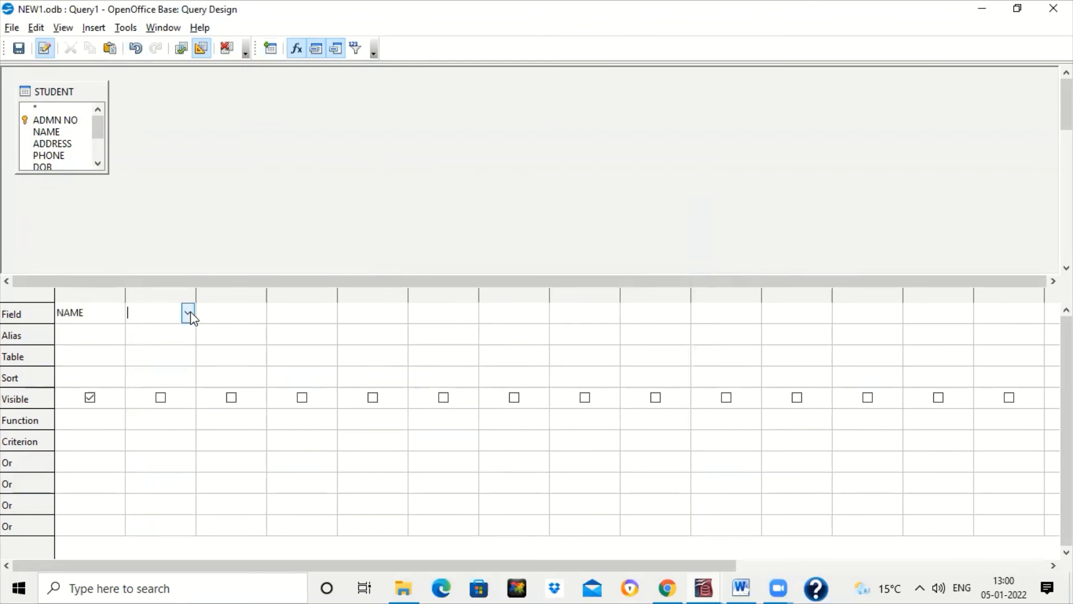
{"action": "left_click", "coordinate": [188, 313]}
{"action": "left_click", "coordinate": [185, 366]}
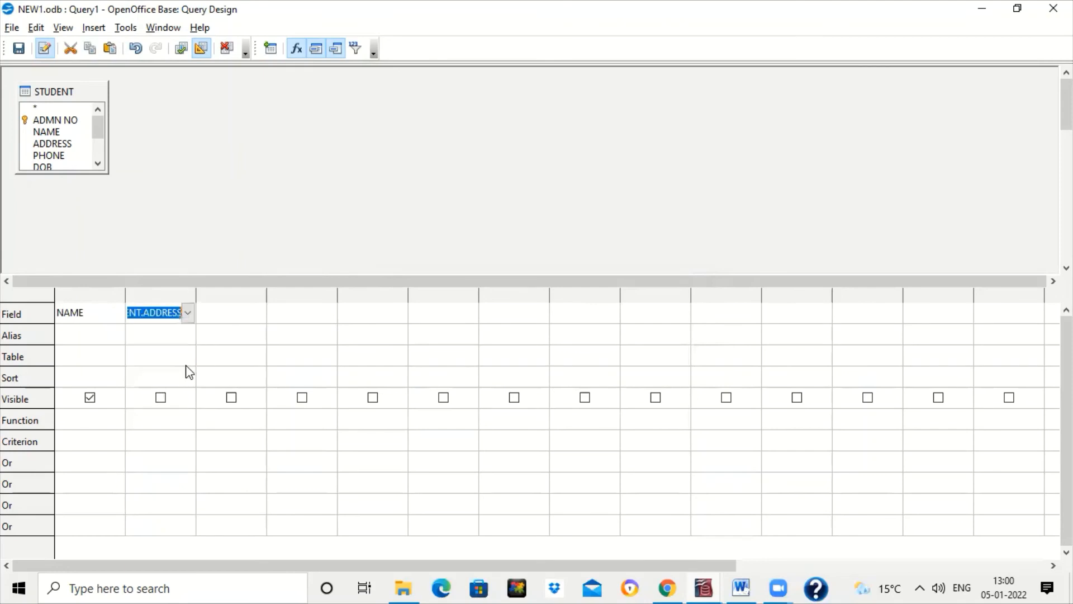
Group the query by ADDRESS, apply the Count function to NAME, and run it to count students per address.
{"action": "left_click", "coordinate": [187, 425]}
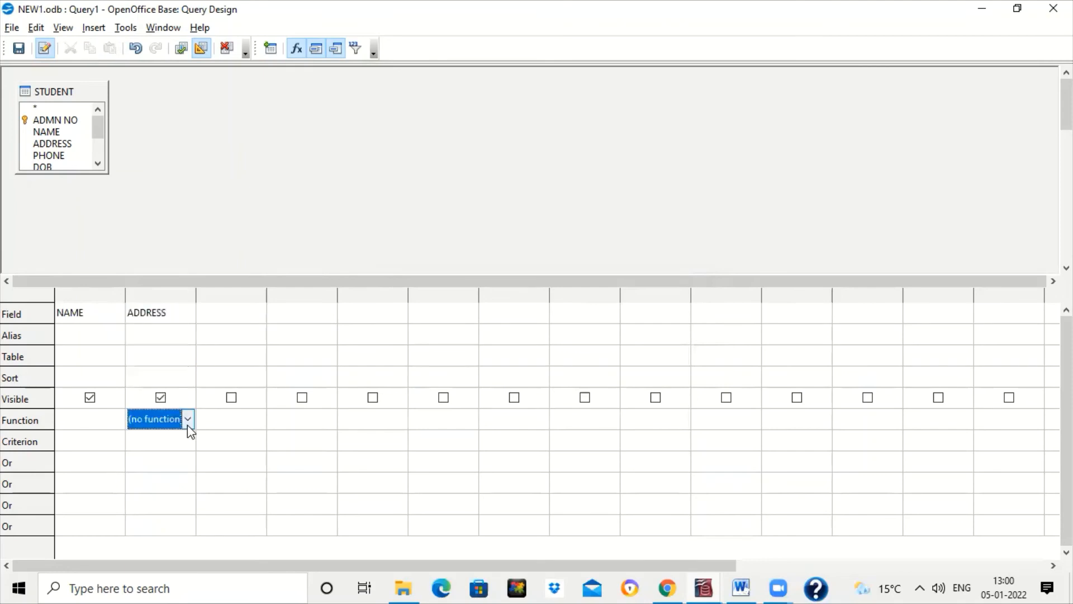
{"action": "left_click", "coordinate": [188, 424]}
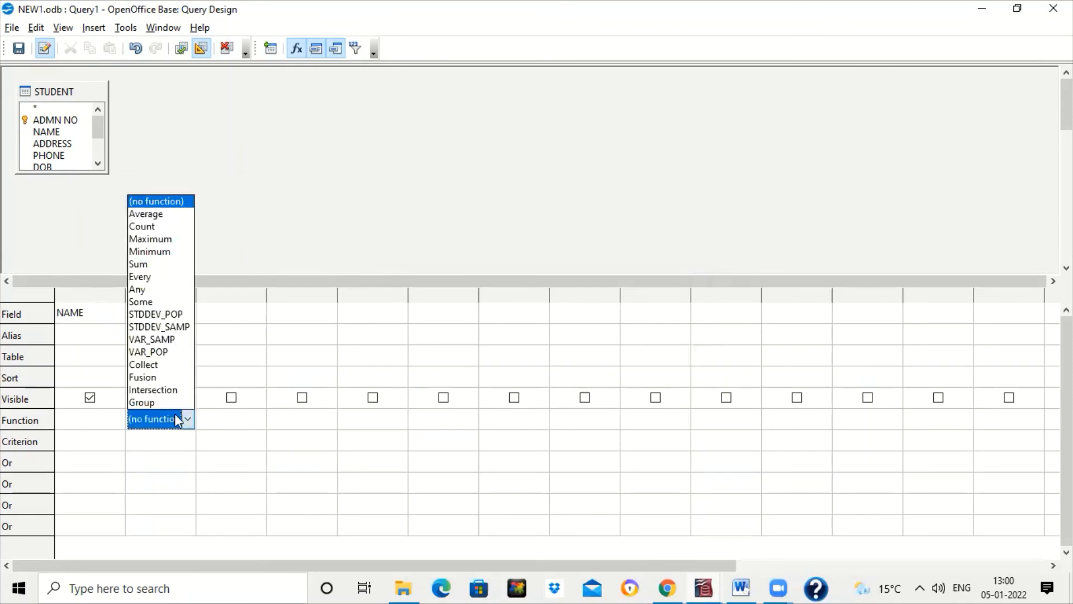
{"action": "left_click", "coordinate": [164, 400]}
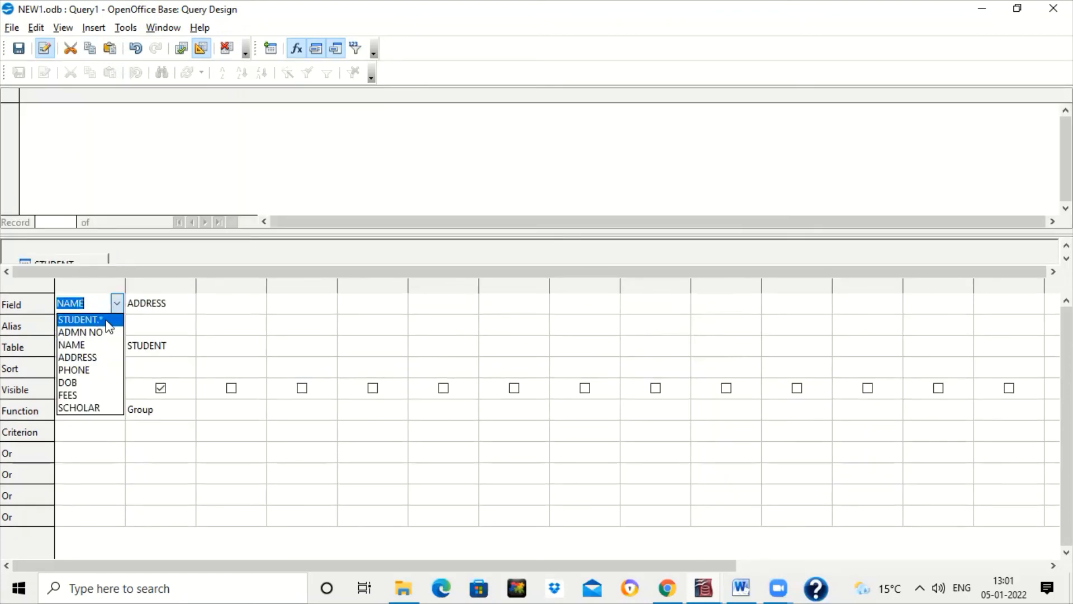
{"action": "left_click", "coordinate": [100, 429]}
{"action": "left_click", "coordinate": [90, 410]}
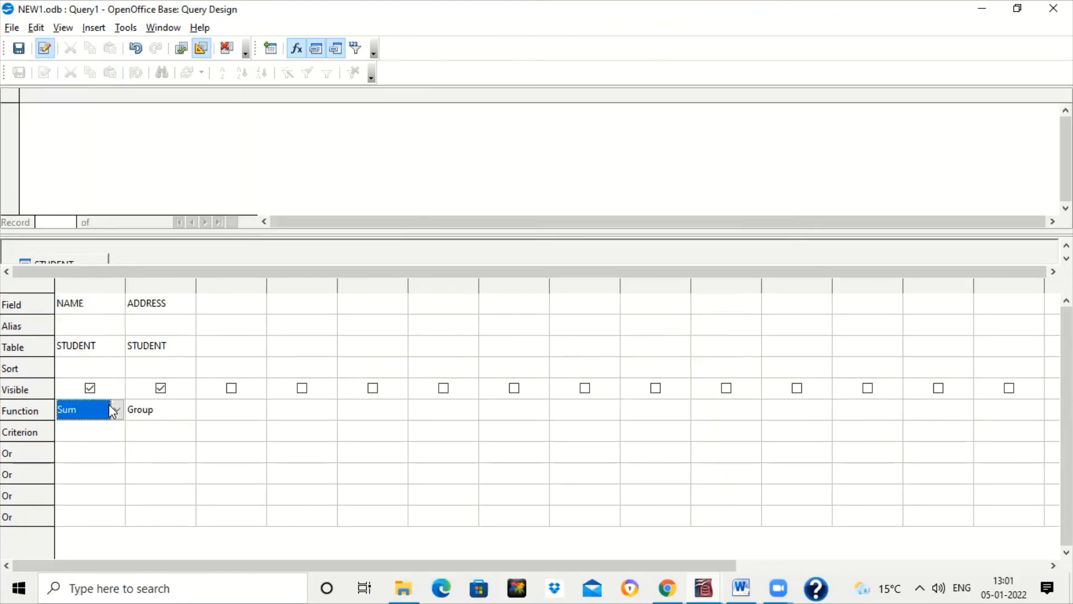
{"action": "left_click", "coordinate": [115, 411]}
{"action": "left_click", "coordinate": [79, 220]}
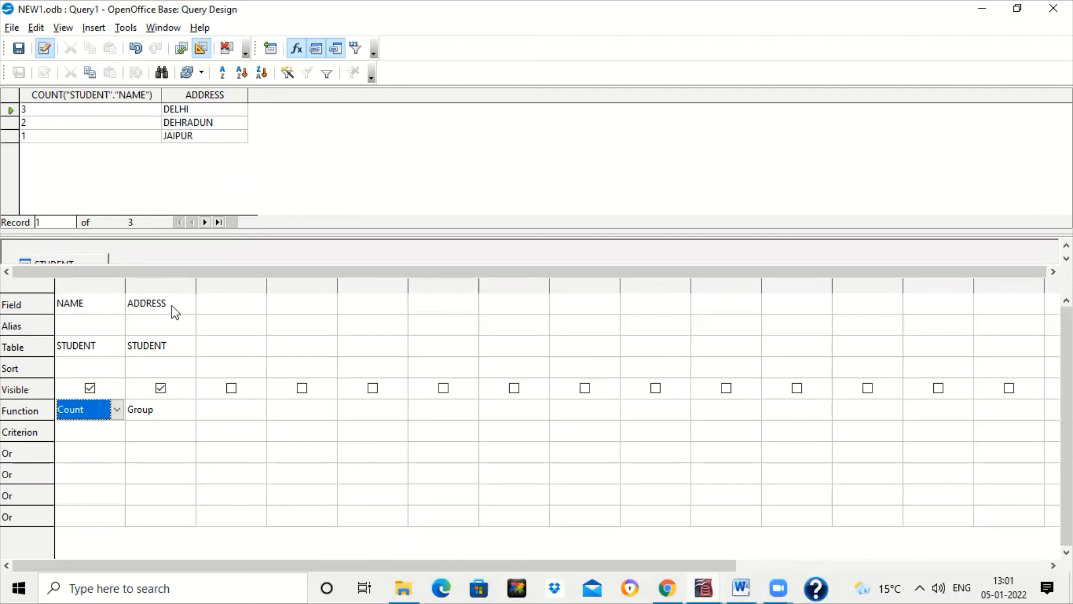
{"action": "left_click", "coordinate": [194, 414]}
{"action": "left_click", "coordinate": [188, 410]}
{"action": "left_click", "coordinate": [193, 417]}
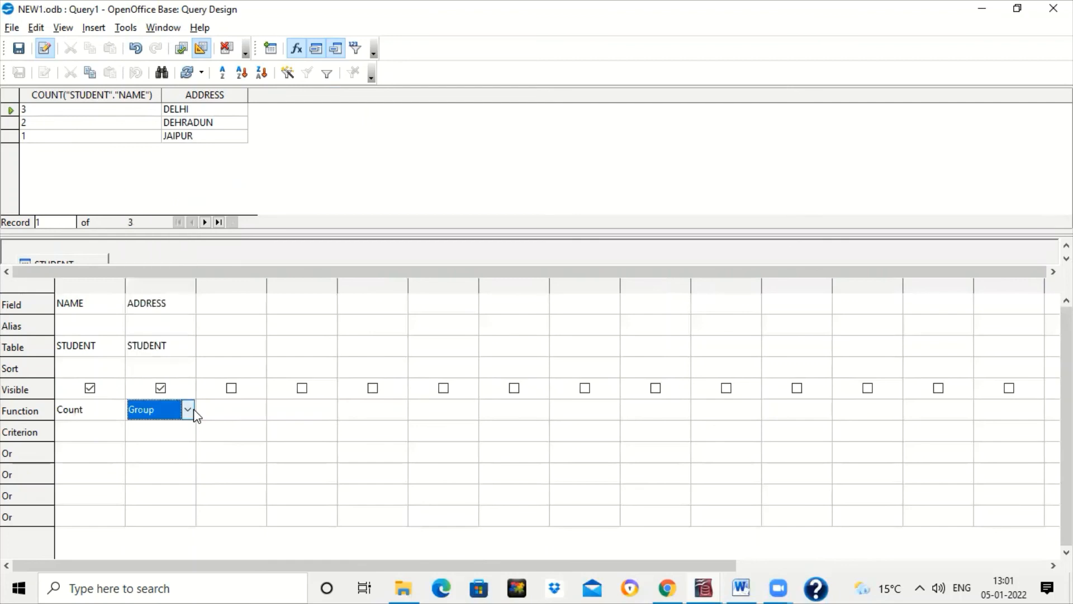
{"action": "left_click", "coordinate": [127, 416]}
{"action": "left_click", "coordinate": [124, 413]}
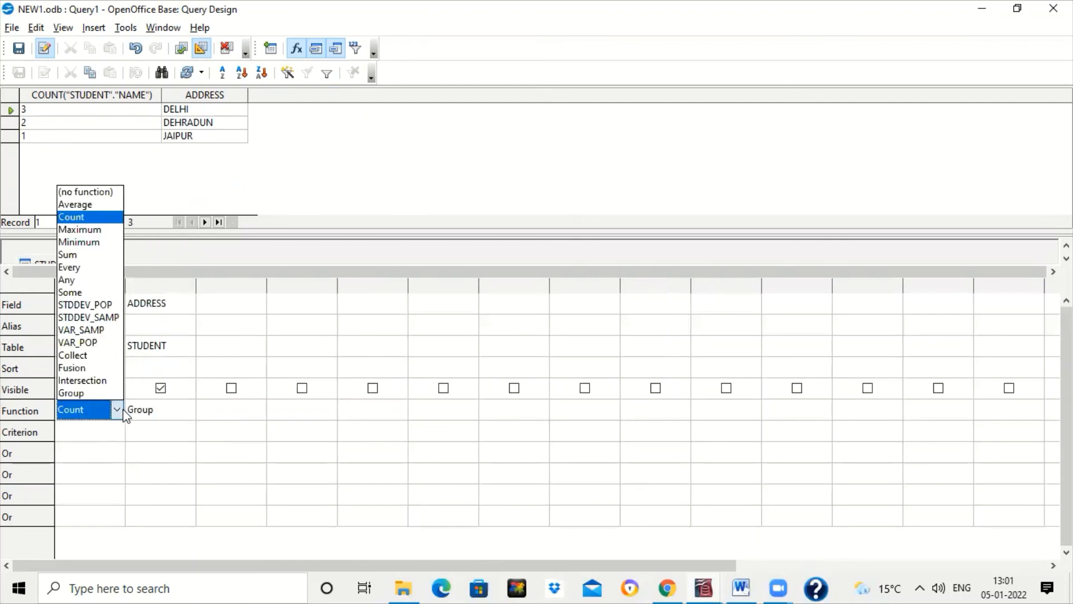
{"action": "left_click", "coordinate": [124, 414]}
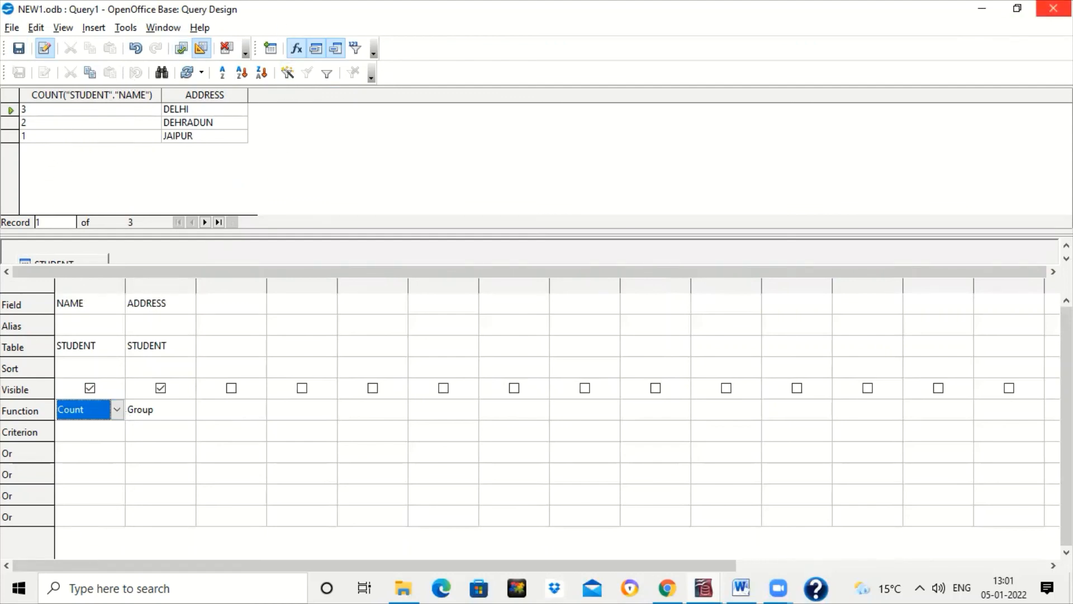
Close the grouped query design without saving it and show the list of tables.
{"action": "left_click", "coordinate": [1054, 8]}
{"action": "left_click", "coordinate": [543, 313]}
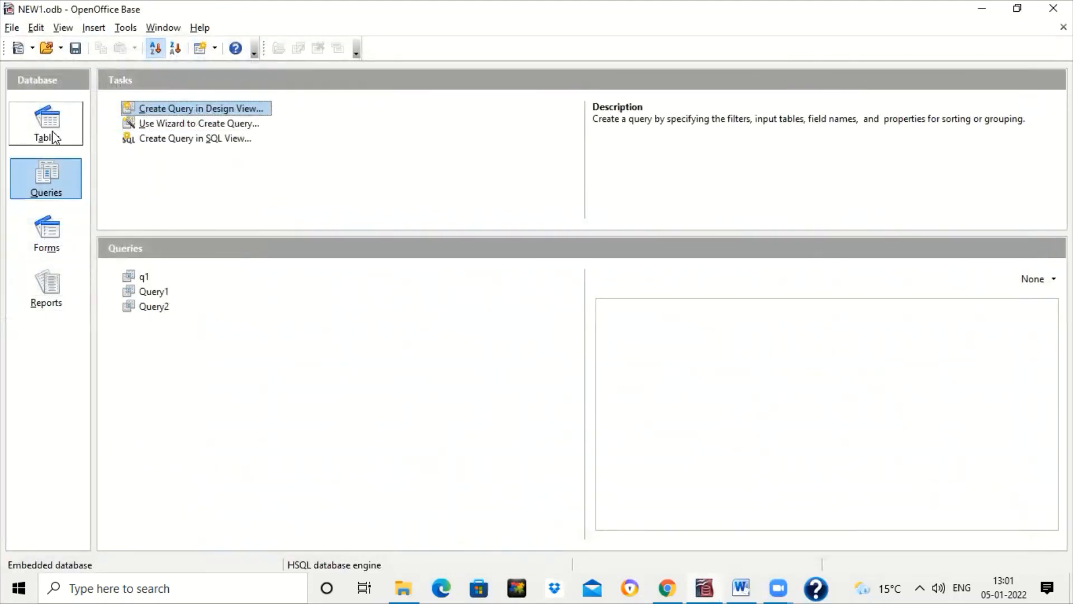
{"action": "left_click", "coordinate": [49, 129]}
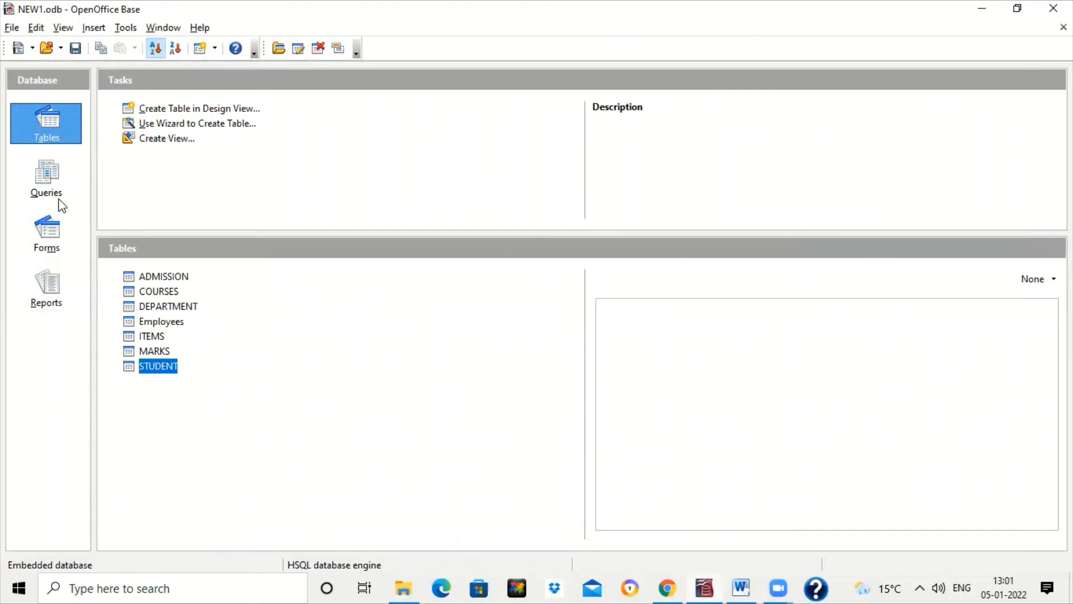
Start another Design View query and add the STUDENT table to it as the source.
{"action": "left_click", "coordinate": [53, 183]}
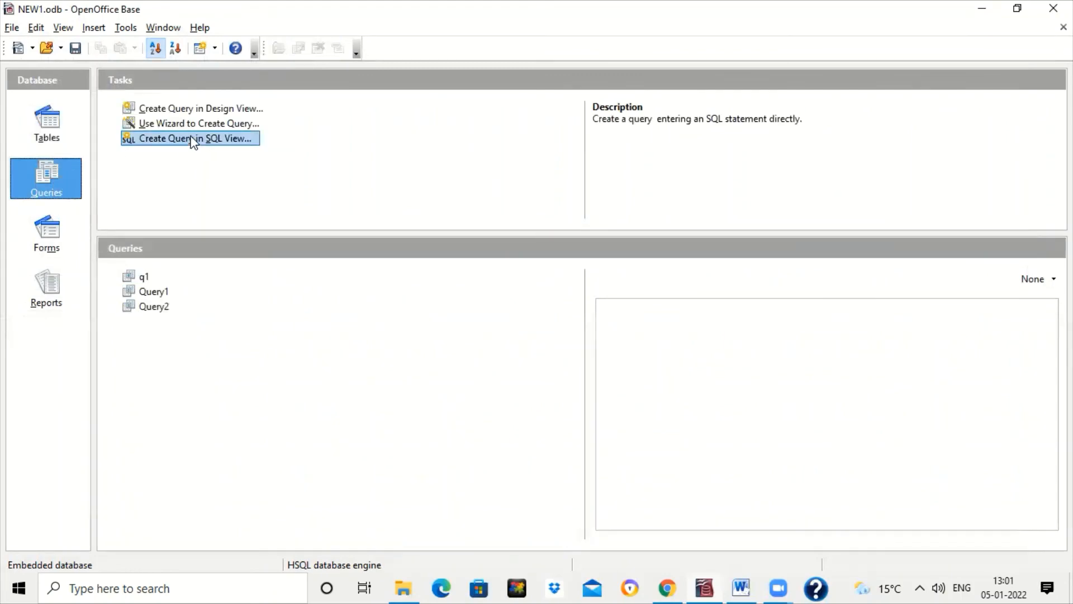
{"action": "left_click", "coordinate": [206, 107]}
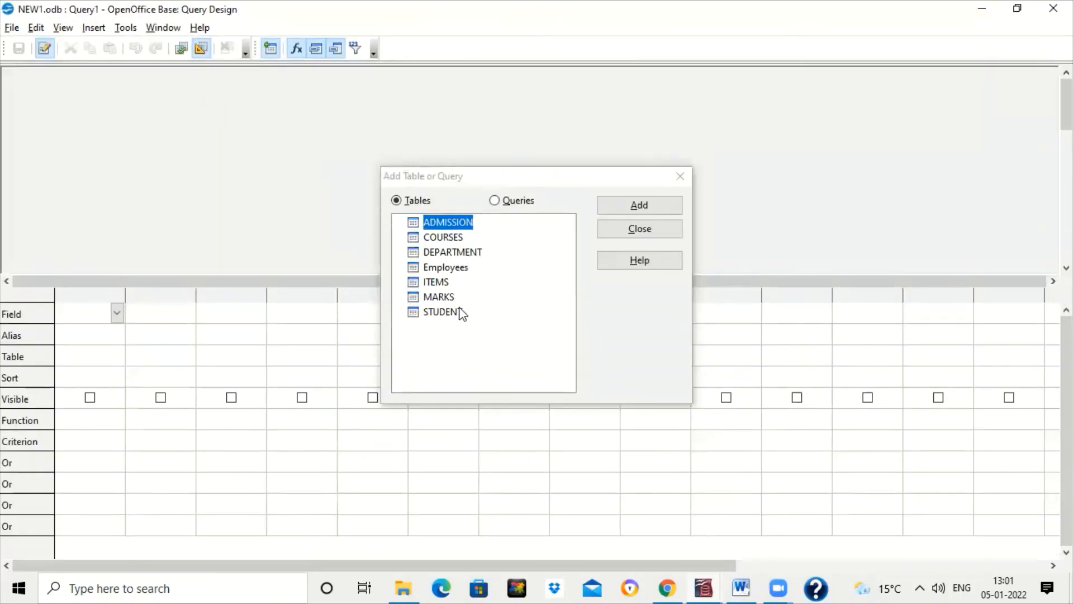
{"action": "left_click", "coordinate": [463, 311]}
{"action": "left_click", "coordinate": [640, 207]}
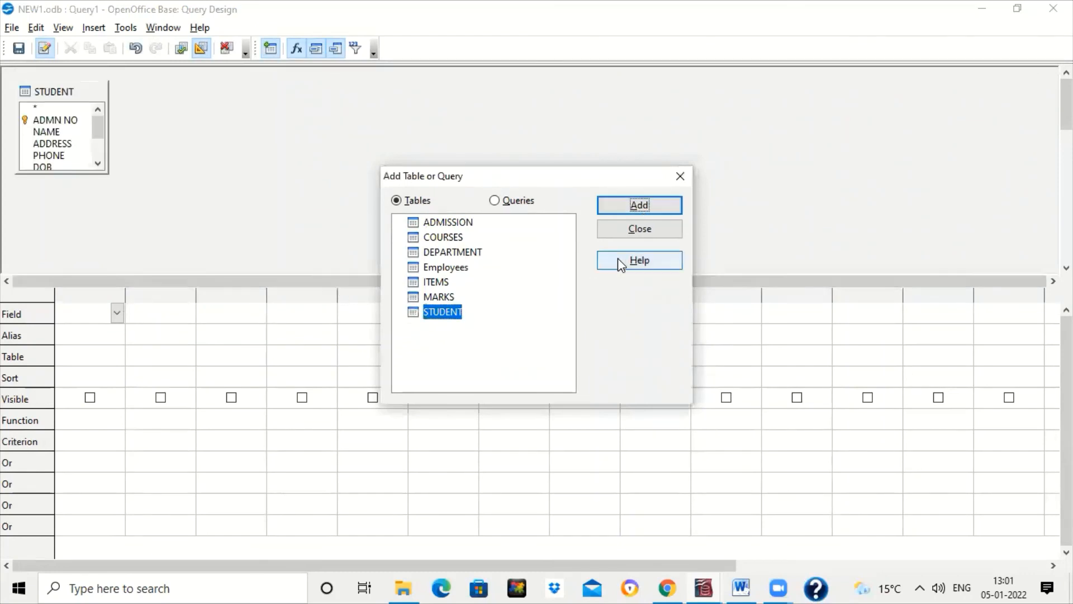
{"action": "left_click", "coordinate": [642, 229]}
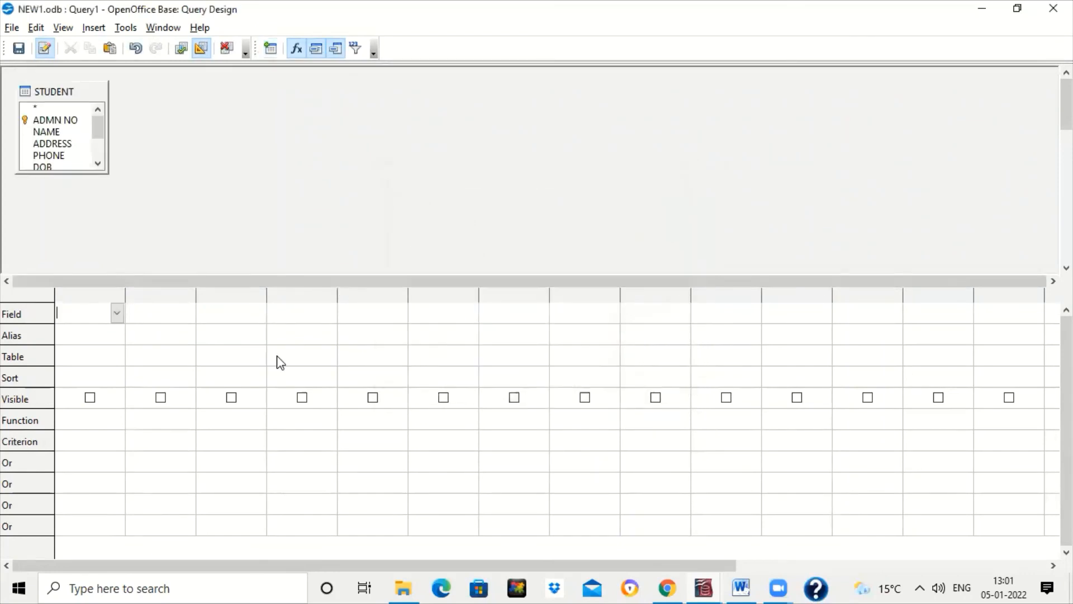
Add the NAME and FEES fields to the query and run it.
{"action": "left_click", "coordinate": [116, 312]}
{"action": "left_click", "coordinate": [113, 358]}
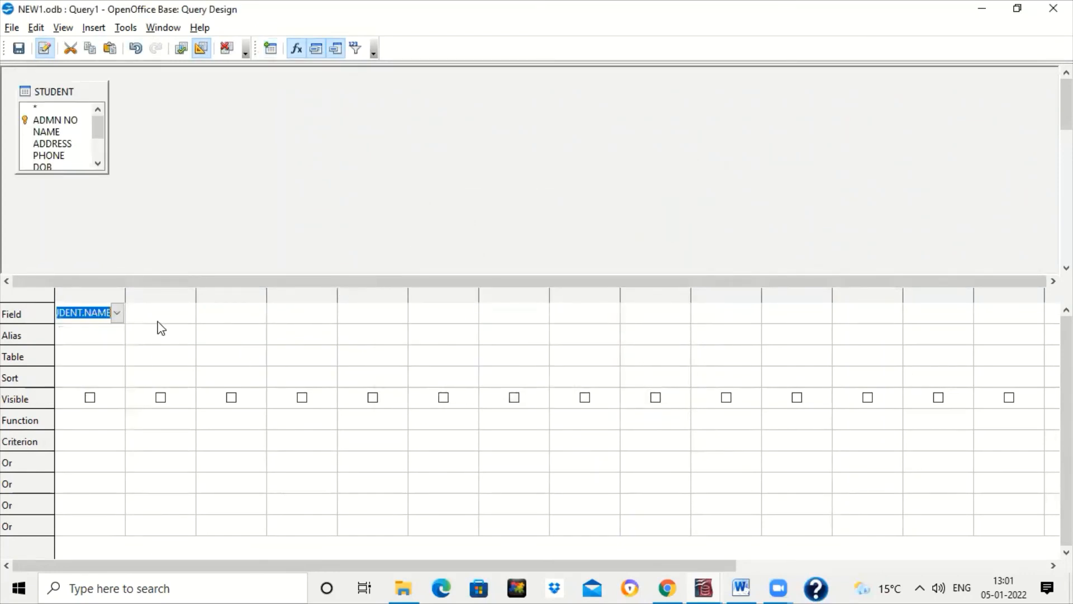
{"action": "left_click", "coordinate": [182, 320]}
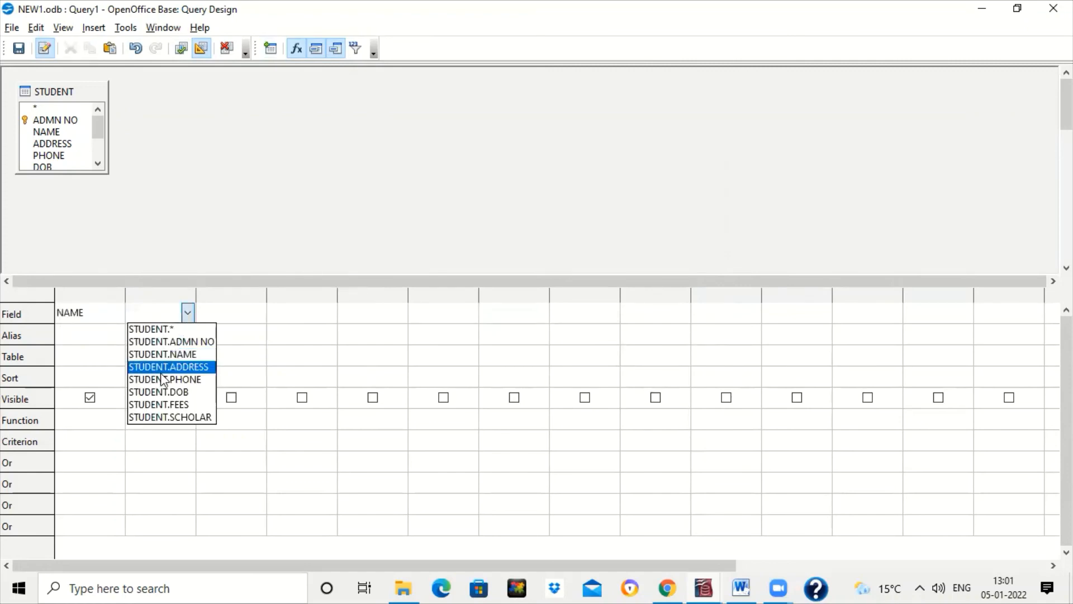
{"action": "left_click", "coordinate": [163, 404]}
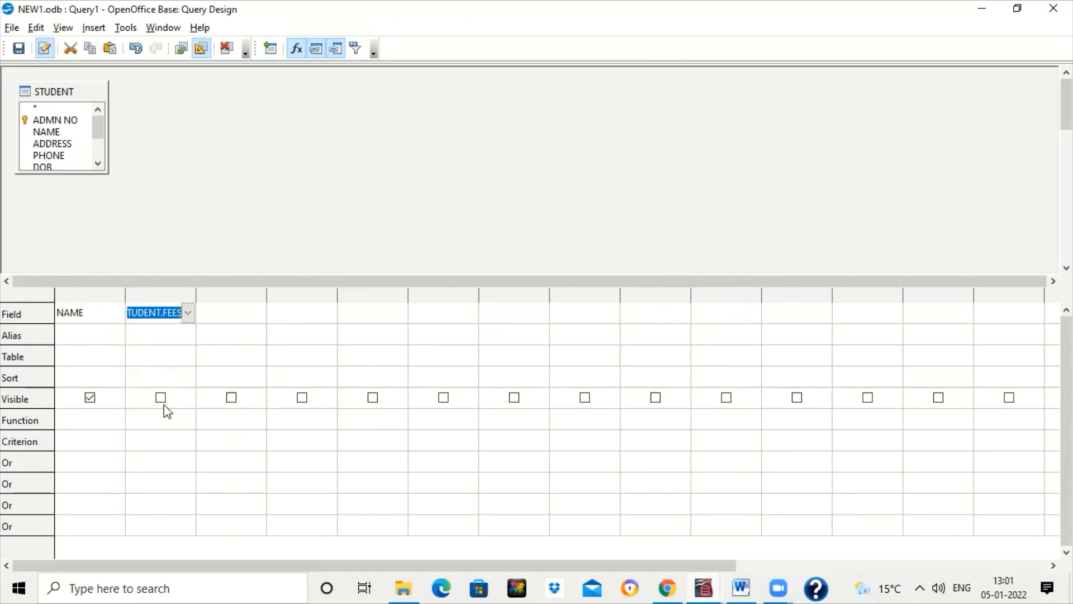
{"action": "key", "text": "F5"}
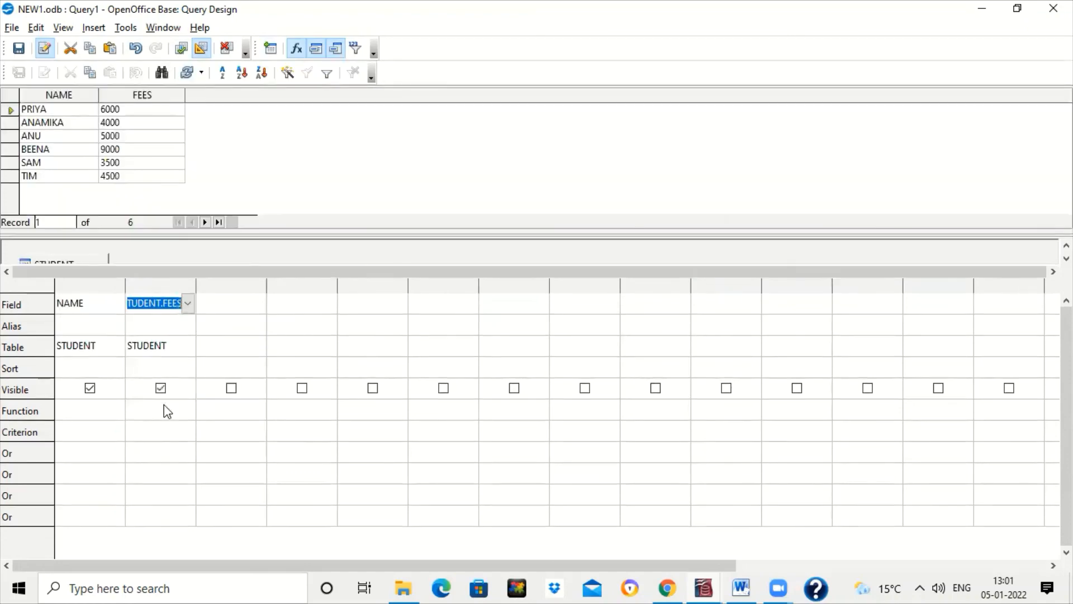
Add a calculated third column with the expression FEES*12 and rerun the query.
{"action": "left_click", "coordinate": [226, 292]}
{"action": "left_click", "coordinate": [225, 299]}
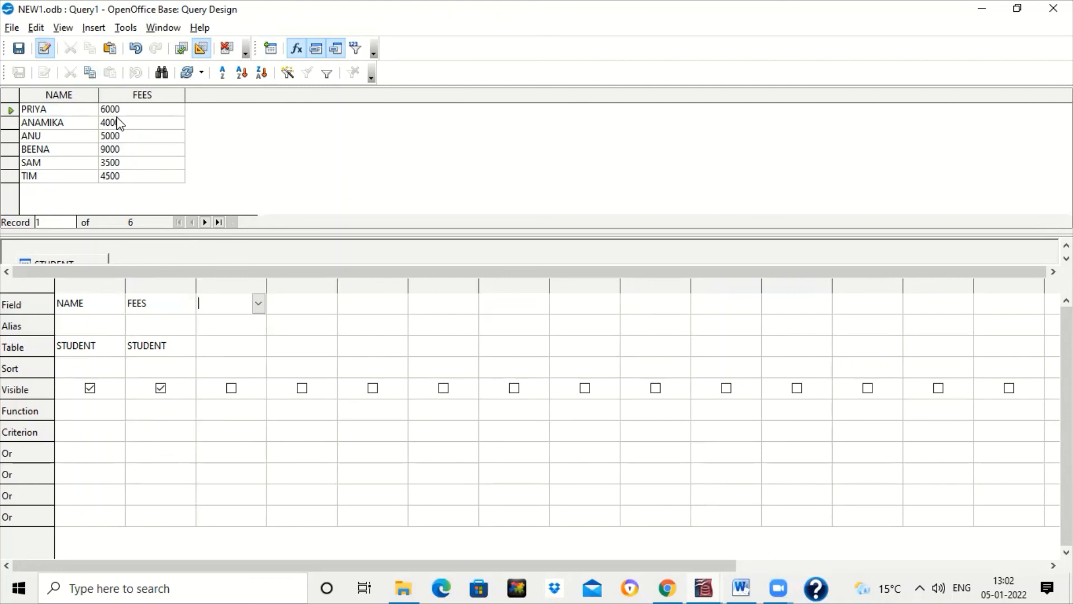
{"action": "type", "text": "fees"}
{"action": "key", "text": "BackSpace"}
{"action": "key", "text": "BackSpace"}
{"action": "key", "text": "BackSpace"}
{"action": "type", "text": "EES*12"}
{"action": "key", "text": "F5"}
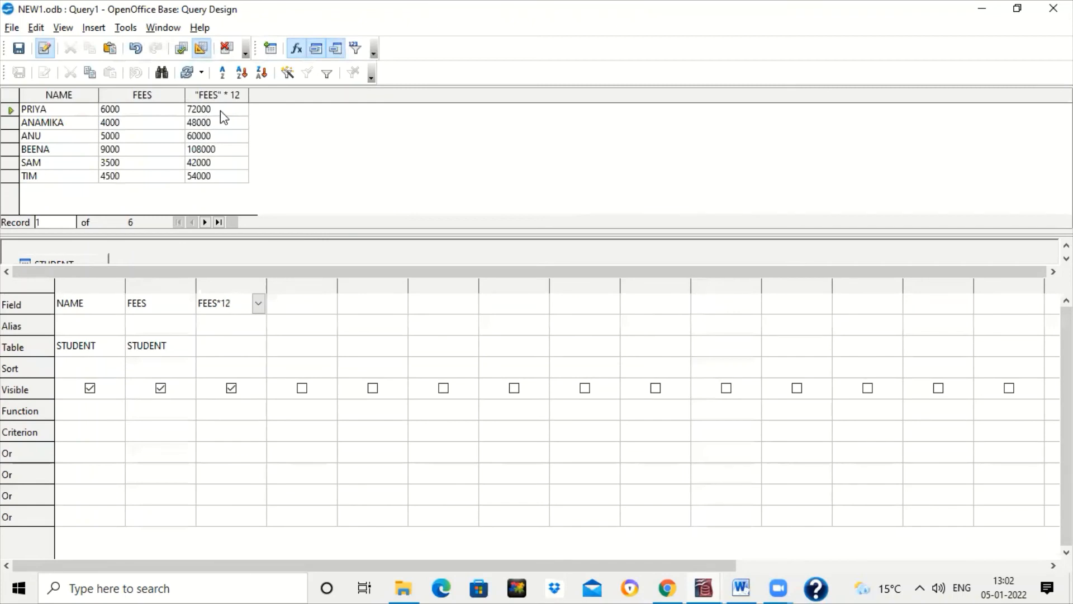
Give the FEES*12 column the alias ANUUAL FEES and rerun the query.
{"action": "type", "text": "AN"}
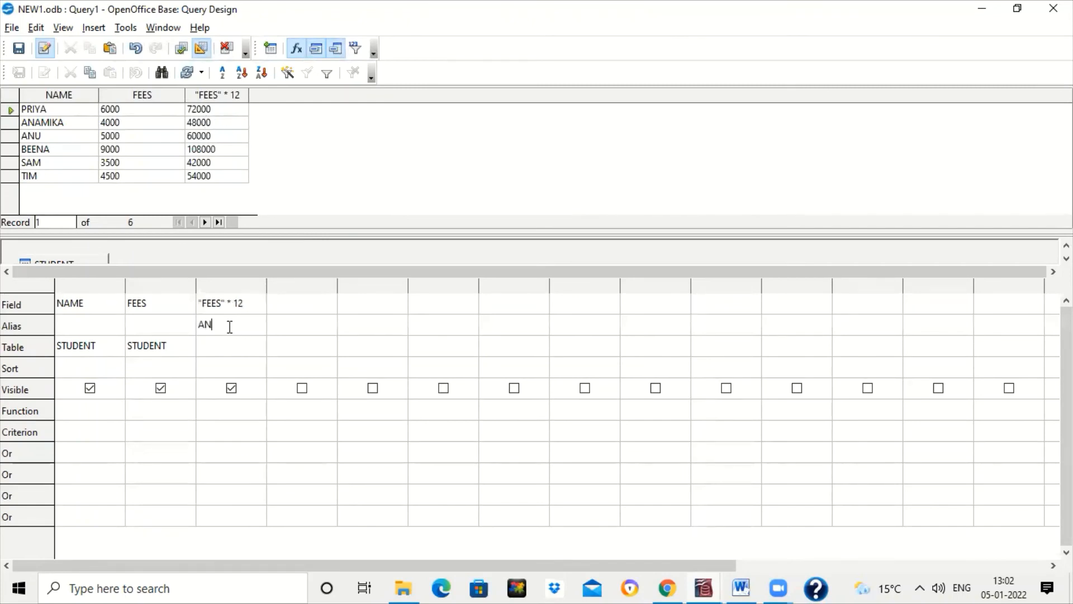
{"action": "type", "text": "UUAL FEES"}
{"action": "key", "text": "F5"}
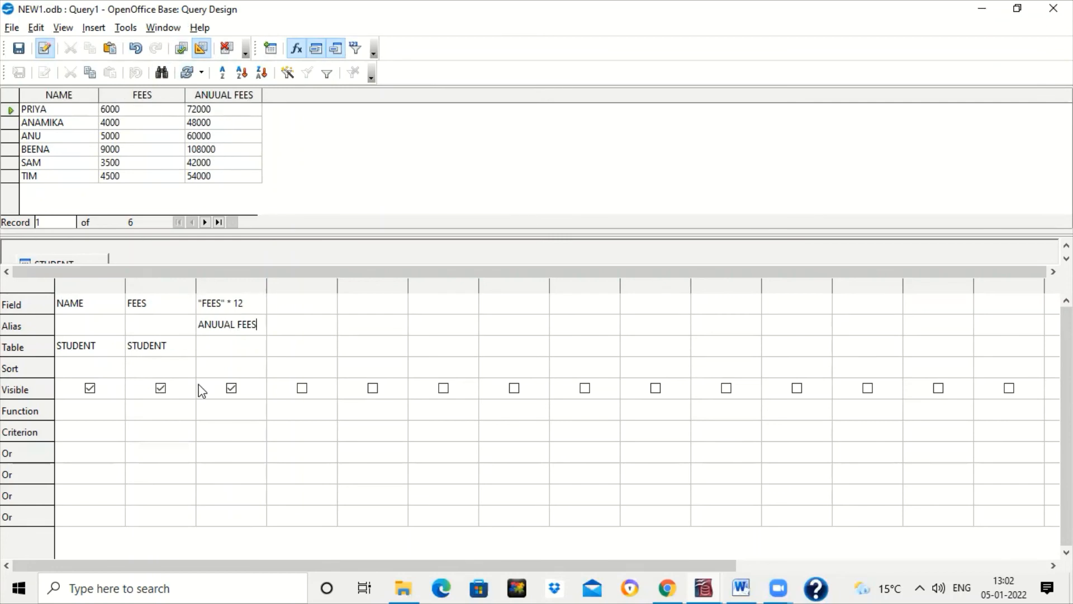
Switch to the Queries.docx notes in Word and review the query topics from Q2 to Q5.
{"action": "left_click", "coordinate": [741, 587]}
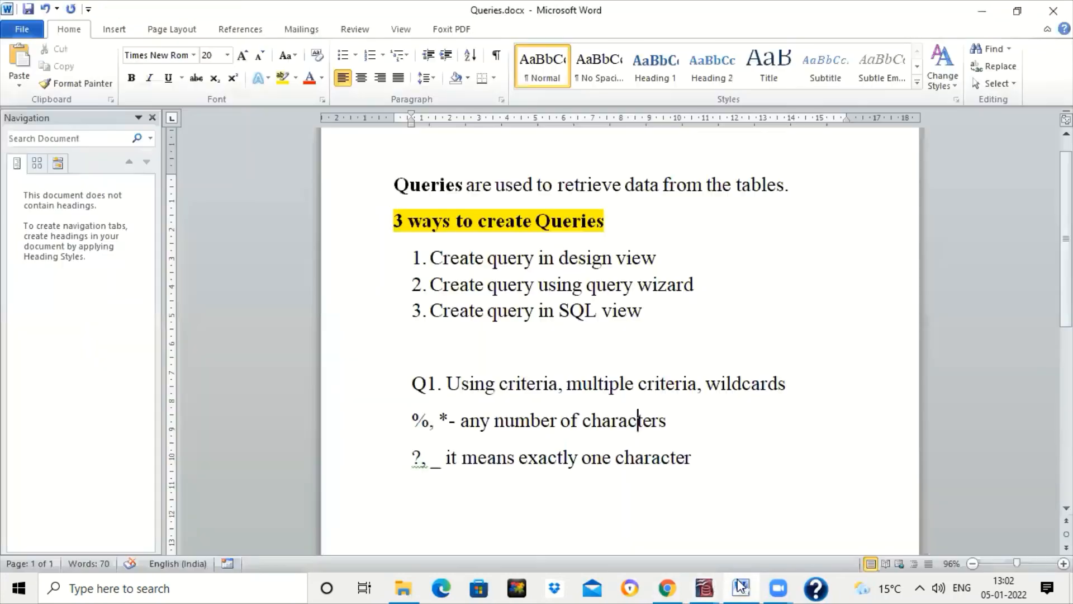
{"action": "key", "text": "Down"}
{"action": "key", "text": "Down"}
{"action": "key", "text": "Down"}
{"action": "key", "text": "Down"}
{"action": "key", "text": "End"}
{"action": "key", "text": "Down"}
{"action": "key", "text": "End"}
{"action": "key", "text": "Down"}
{"action": "key", "text": "End"}
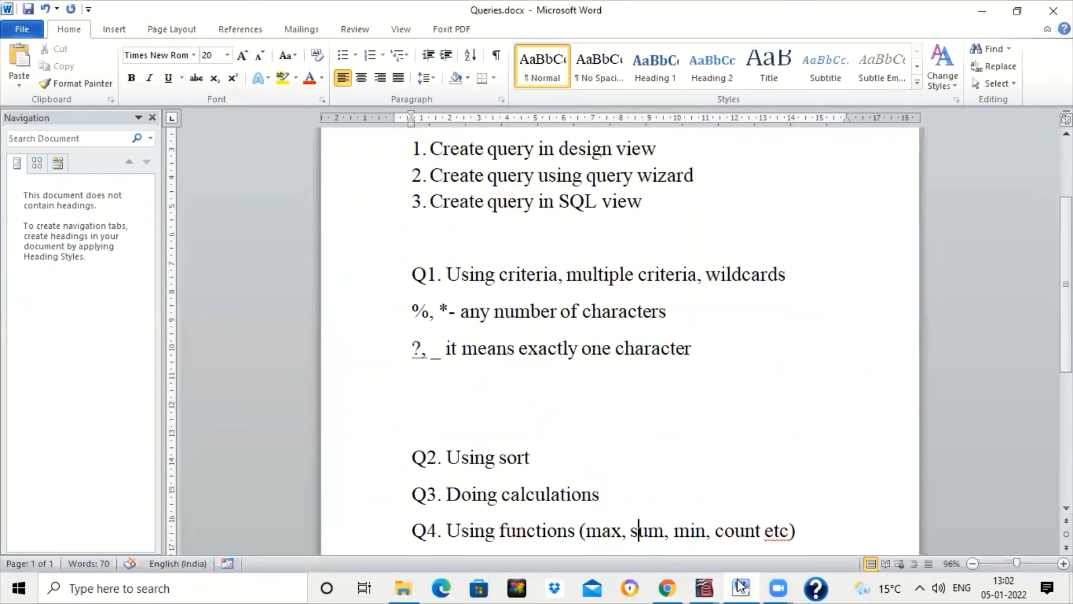
{"action": "key", "text": "Down"}
{"action": "key", "text": "End"}
{"action": "key", "text": "Down"}
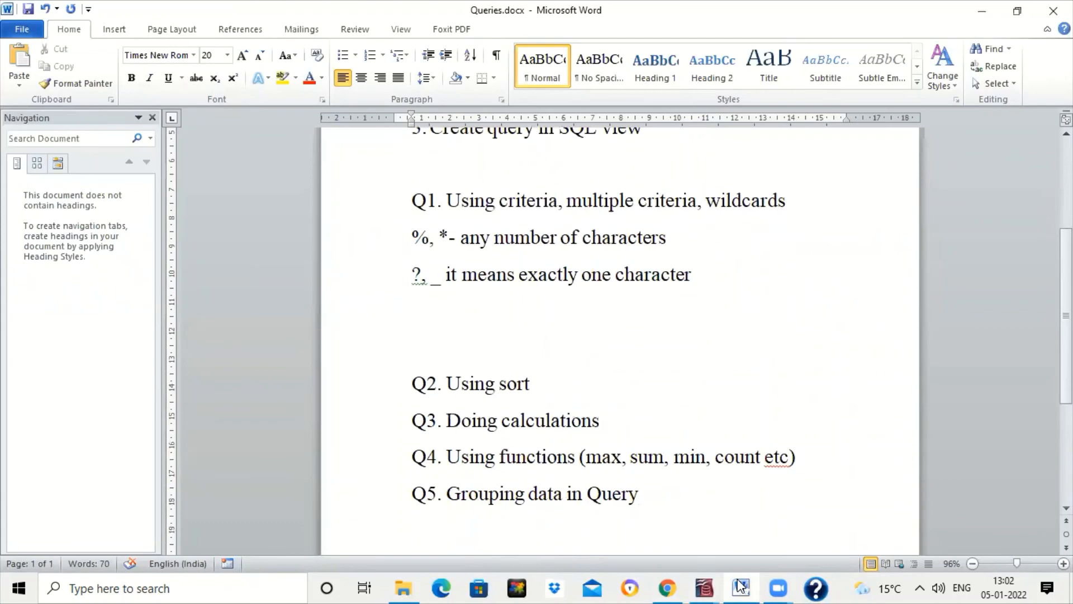